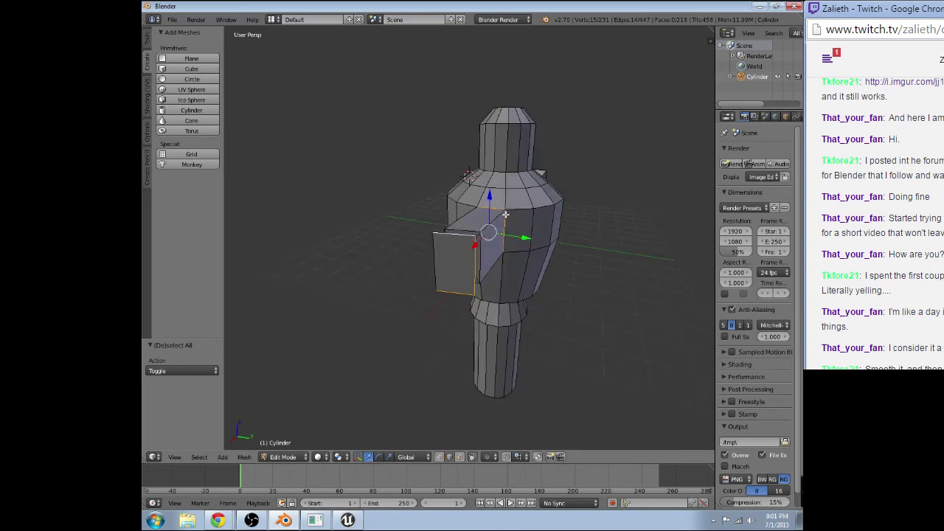
Mark the arm-to-body edges as seams, then select the arm's end-flap edges
left_click(244, 457)
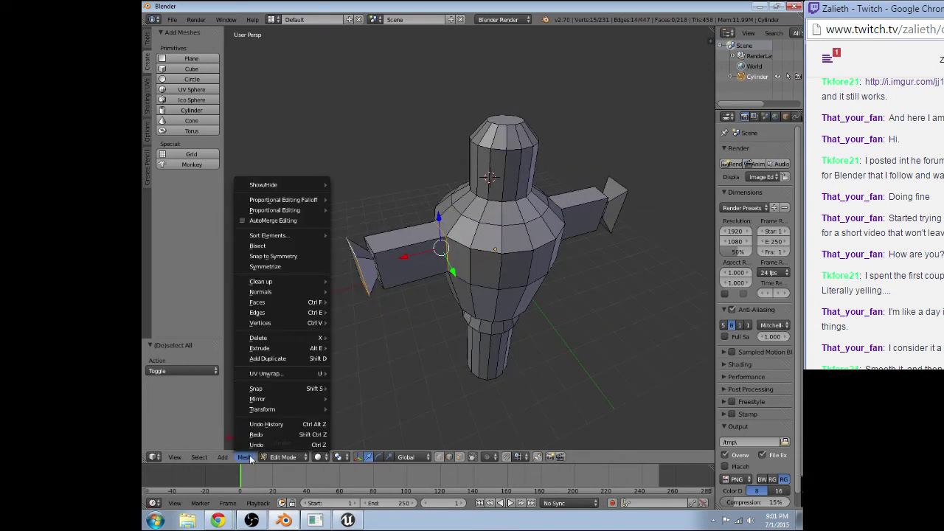
mouse_move(280, 312)
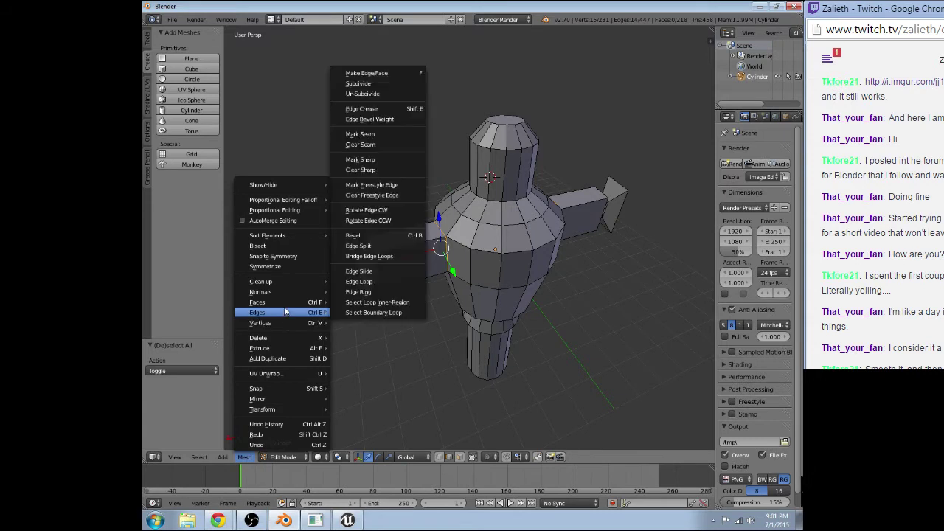
left_click(374, 135)
middle_click_drag(509, 243, 566, 247)
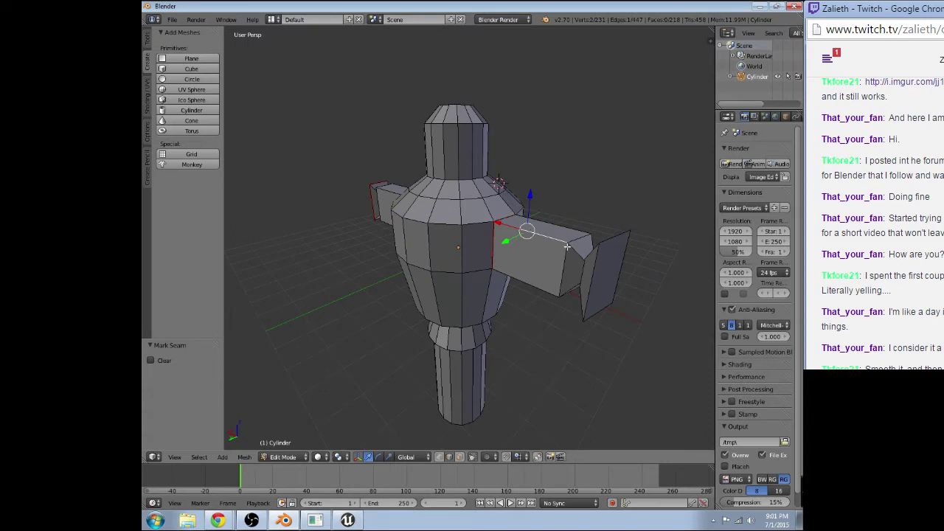
right_click(596, 252, "shift")
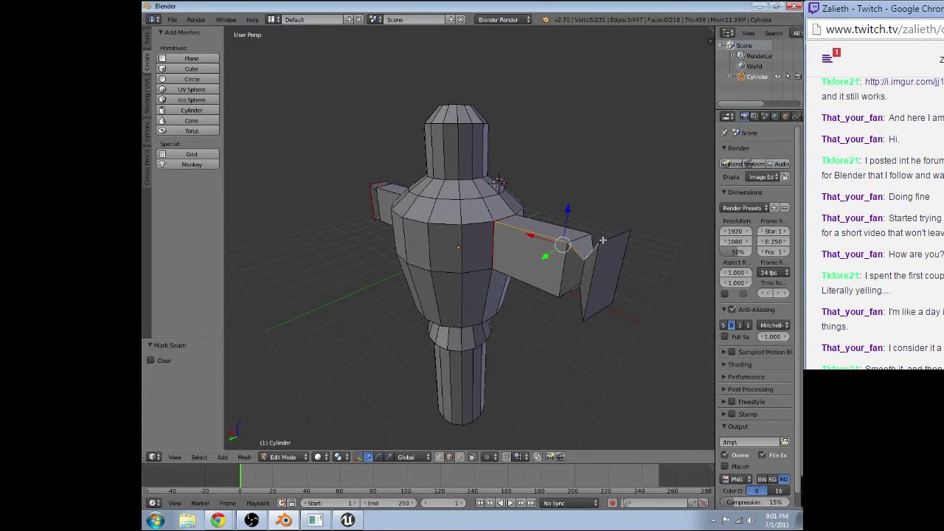
right_click(599, 295, "shift")
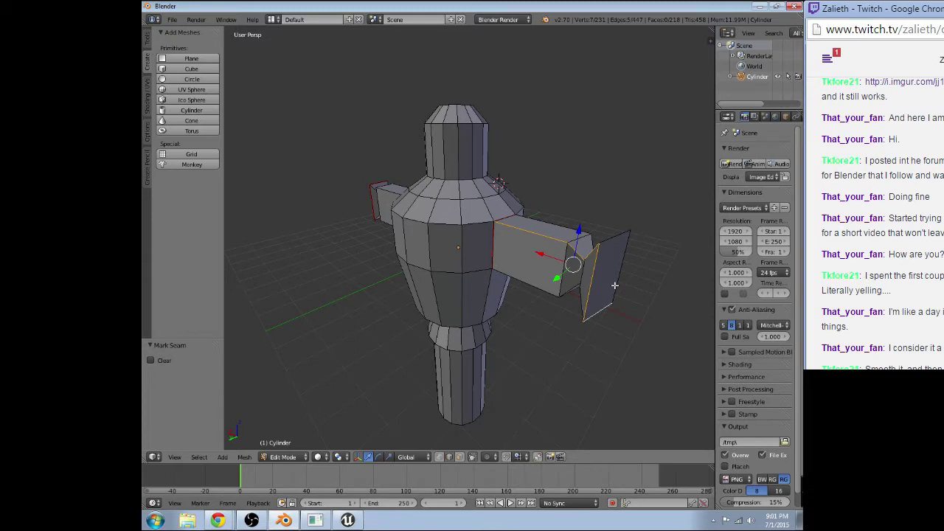
middle_click_drag(615, 284, 305, 393)
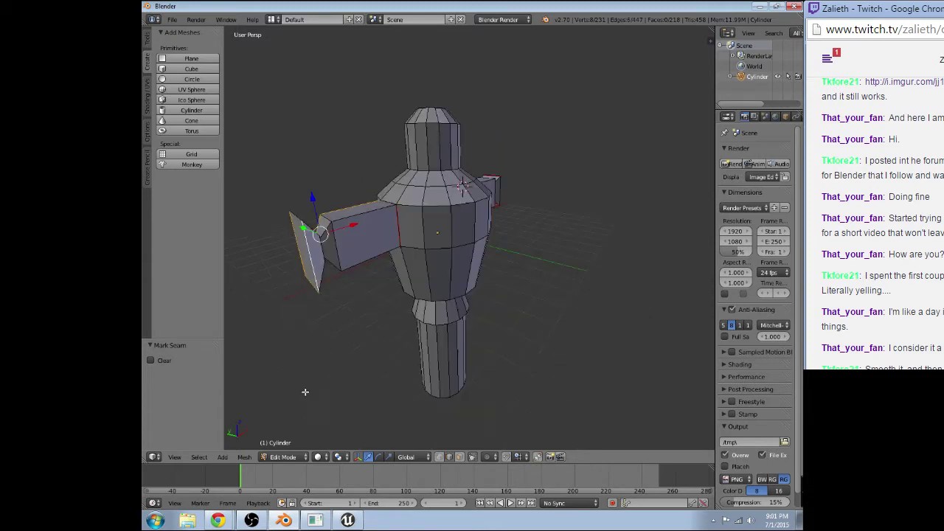
left_click(243, 458)
mouse_move(266, 312)
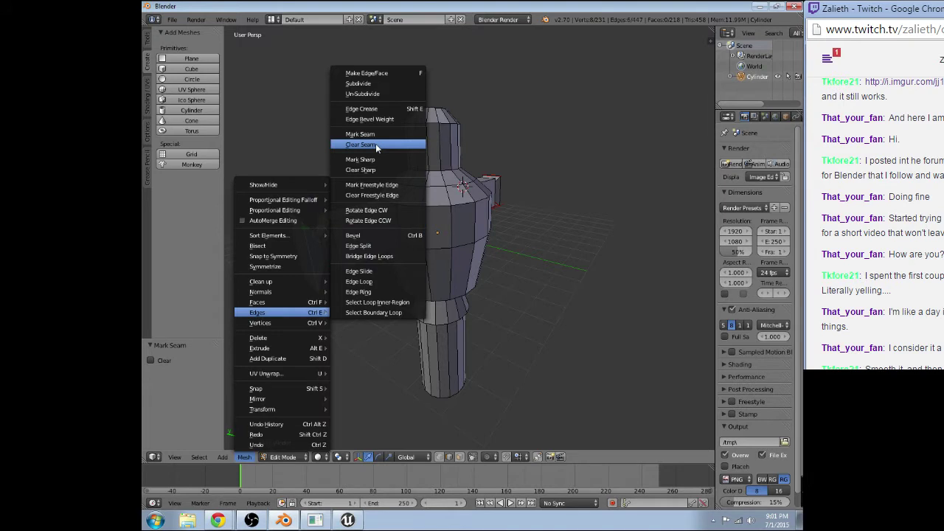
Clear the unwanted seam from the arm flap edges
left_click(376, 144)
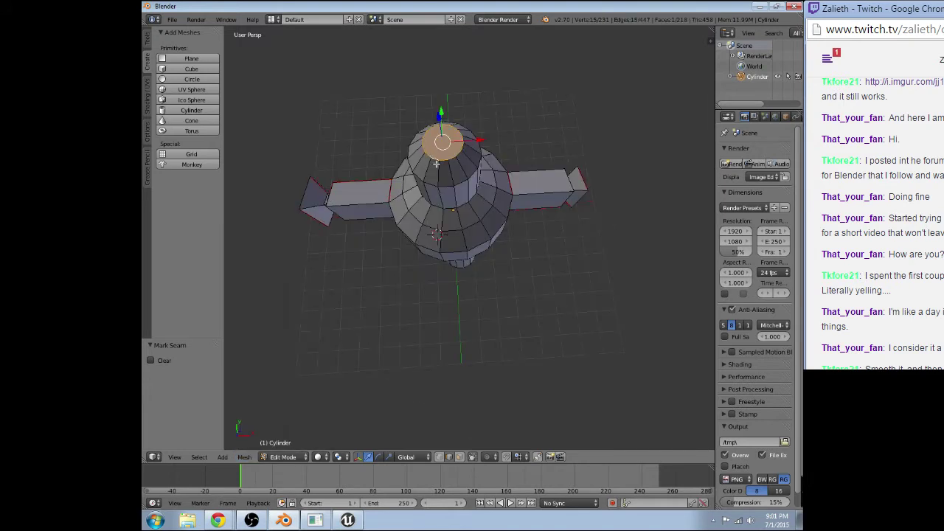
key("shift+KP_7")
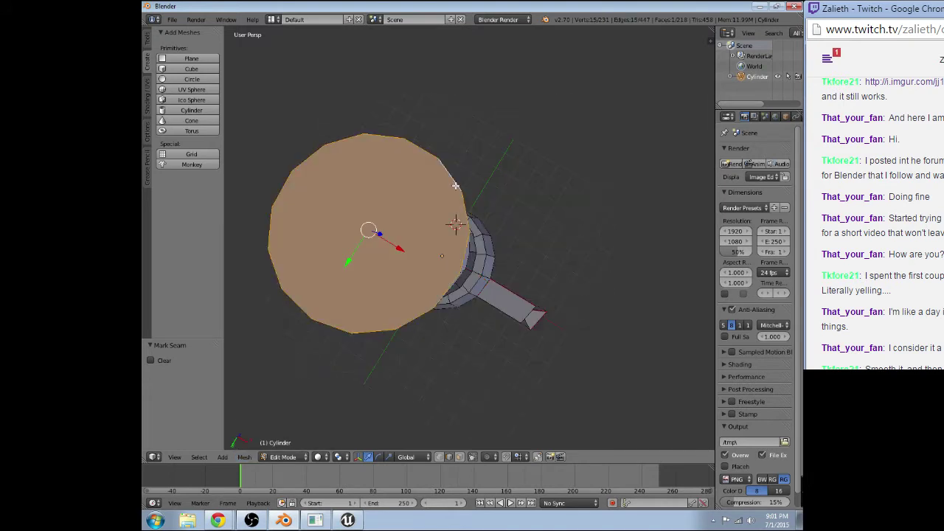
middle_click_drag(455, 186, 437, 146)
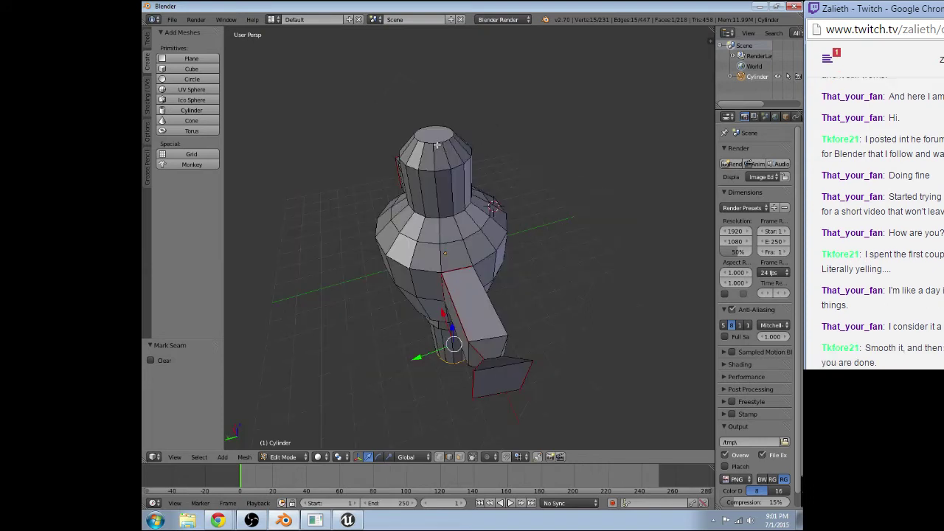
Select the bottom cap and mark the top and bottom cap rims as seams
right_click(436, 145, "shift")
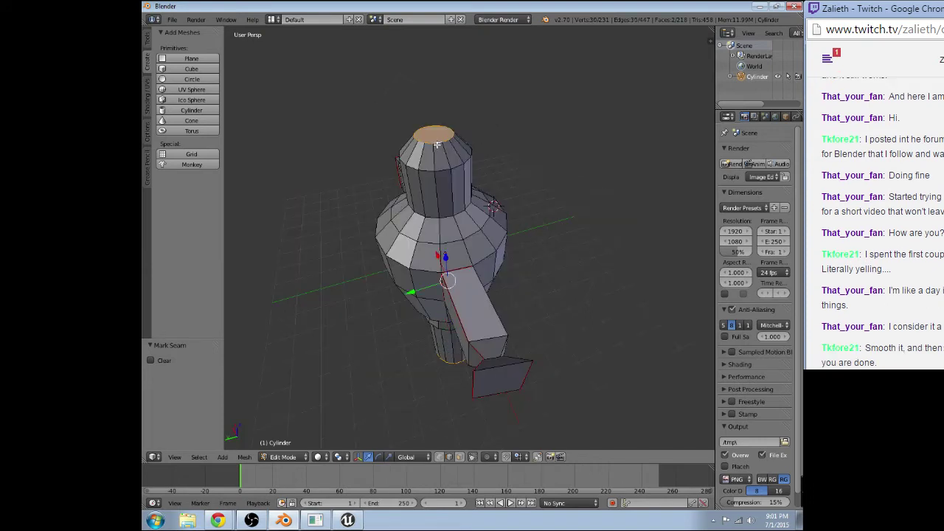
left_click(248, 458)
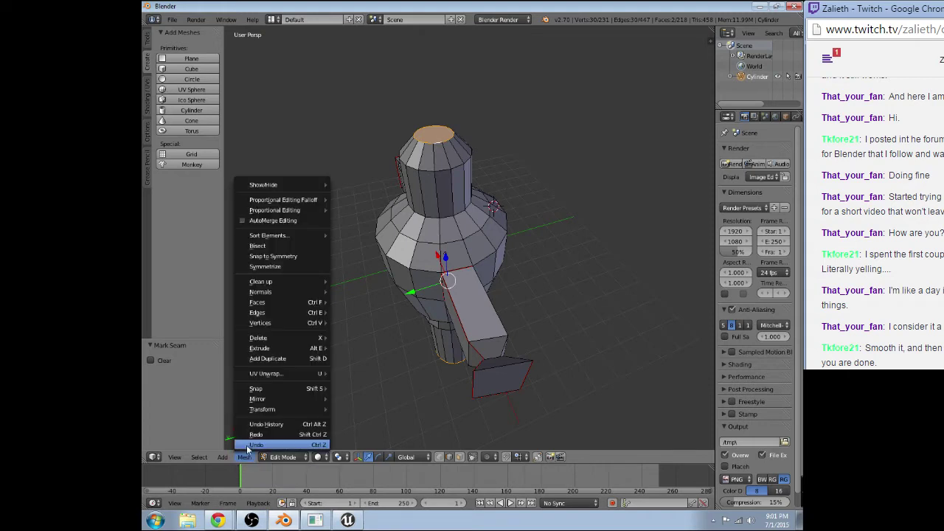
left_click(358, 137)
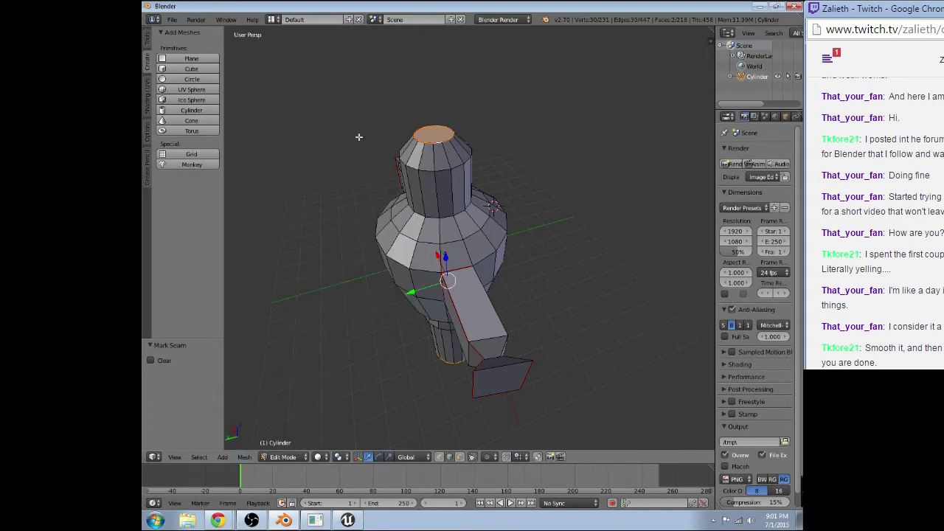
mouse_move(359, 136)
middle_mouse_down()
mouse_move(550, 197)
mouse_move(420, 186)
mouse_move(447, 207)
middle_mouse_up()
right_click(420, 185)
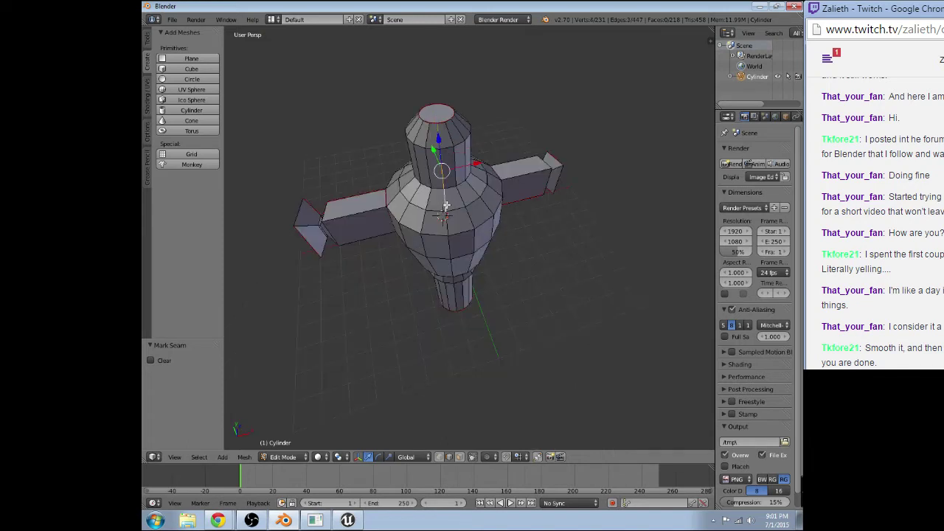
Mark a vertical edge loop down the figure as a seam, then select all
middle_click_drag(447, 206, 446, 169)
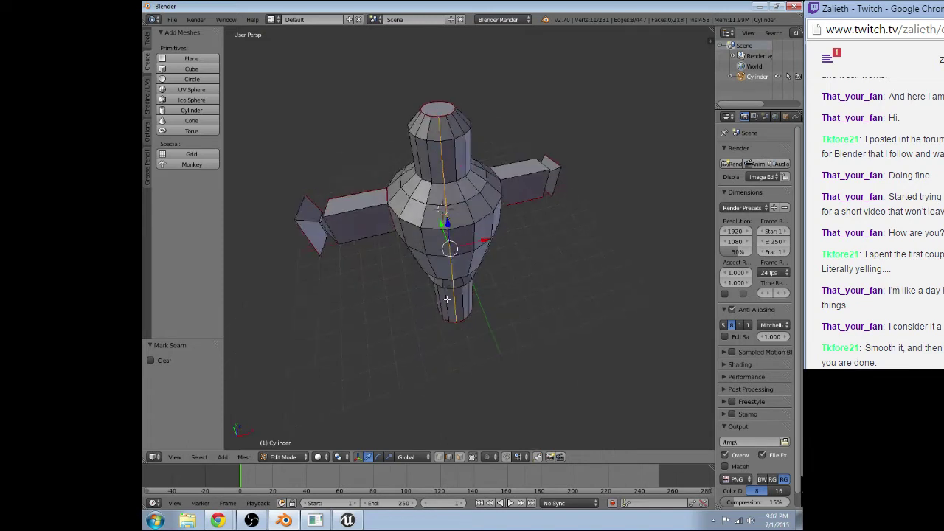
right_click(446, 274, "alt")
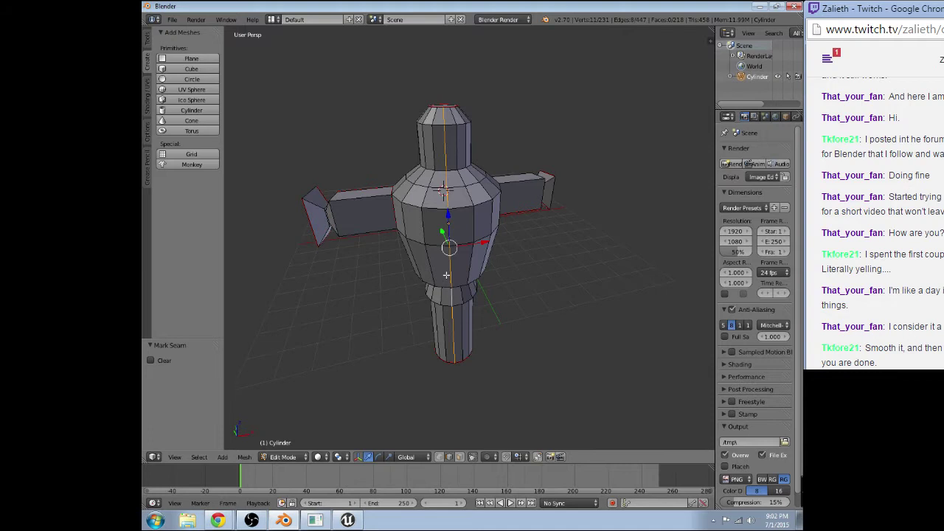
mouse_move(446, 274)
middle_mouse_down()
mouse_move(419, 318)
mouse_move(435, 382)
mouse_move(270, 386)
middle_mouse_up()
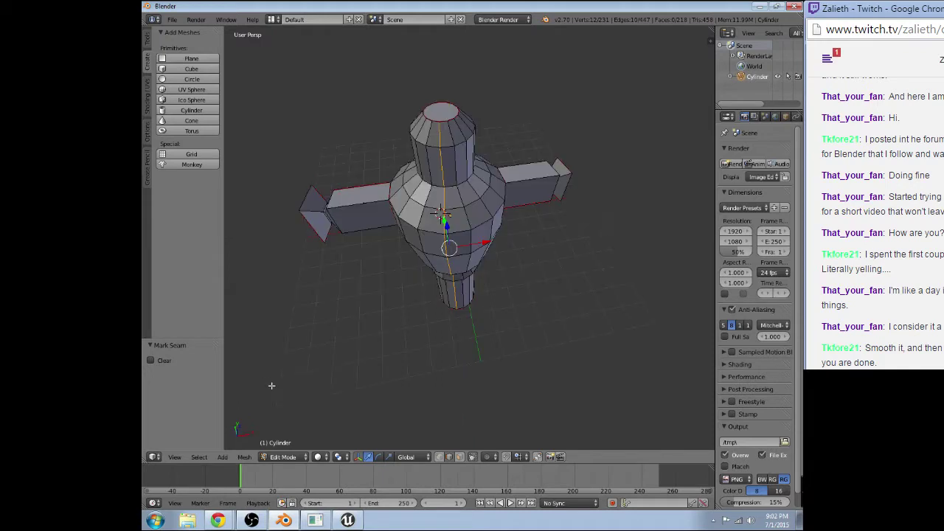
left_click(247, 457)
mouse_move(281, 313)
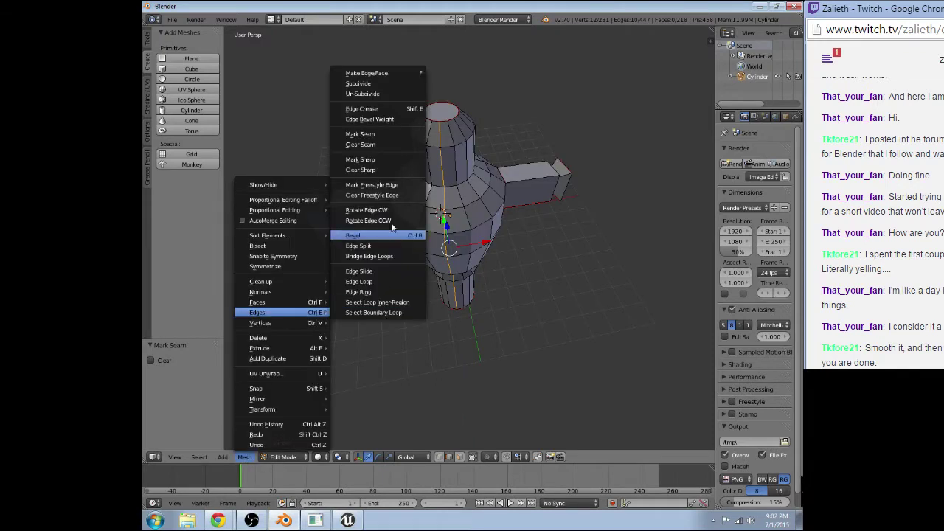
left_click(386, 137)
key("a")
middle_click_drag(386, 137, 519, 212)
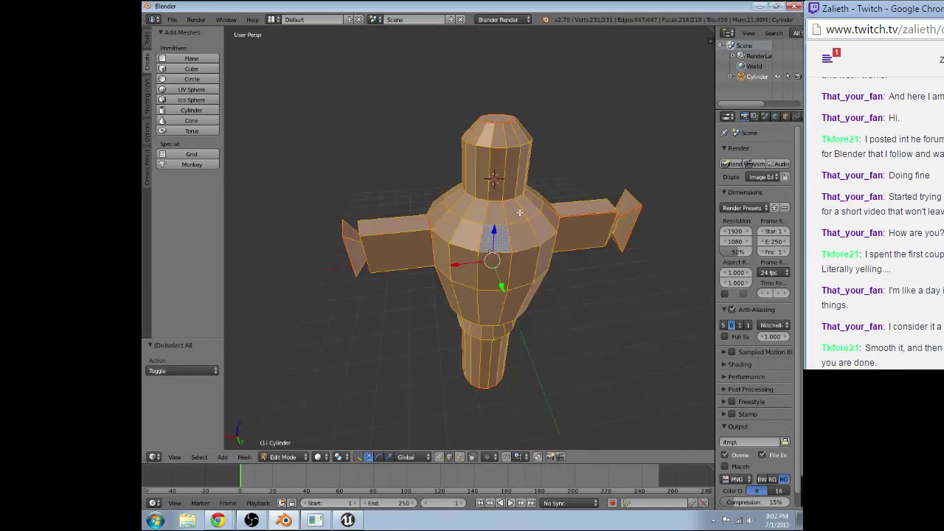
Apply the figure's scale in Object Mode with Ctrl+A, then return to Edit Mode
middle_click_drag(519, 213, 179, 399)
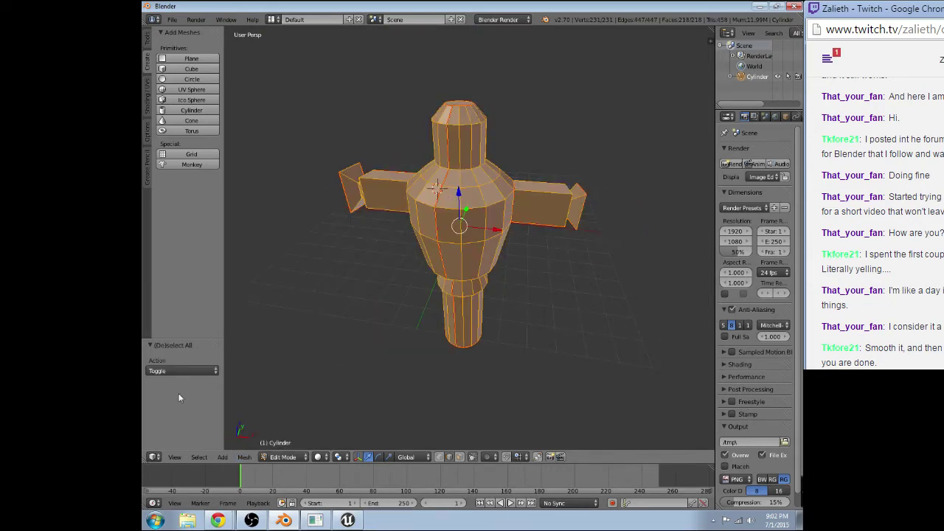
left_click(289, 458)
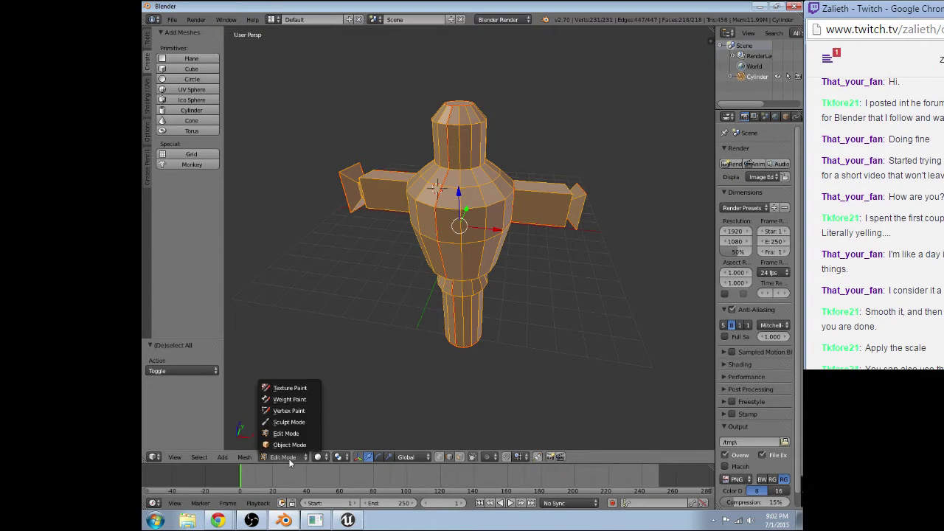
left_click(287, 445)
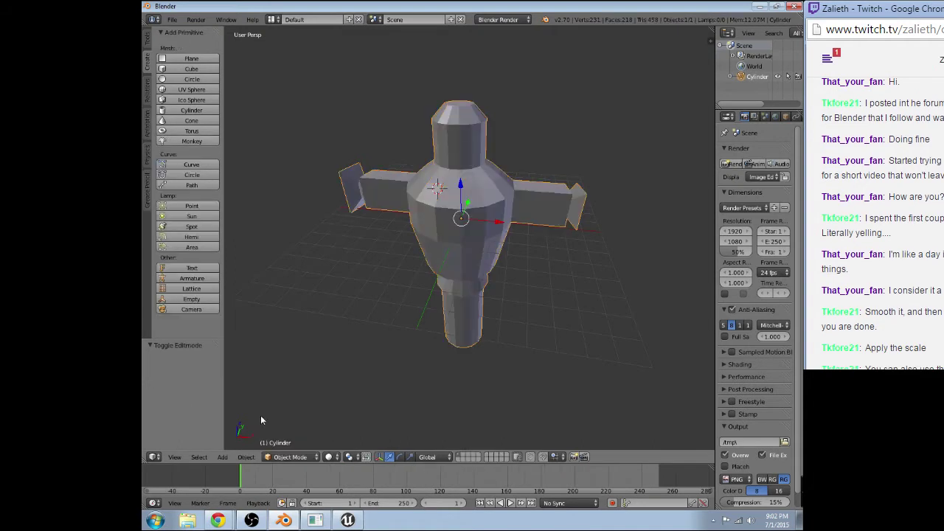
key("ctrl+a")
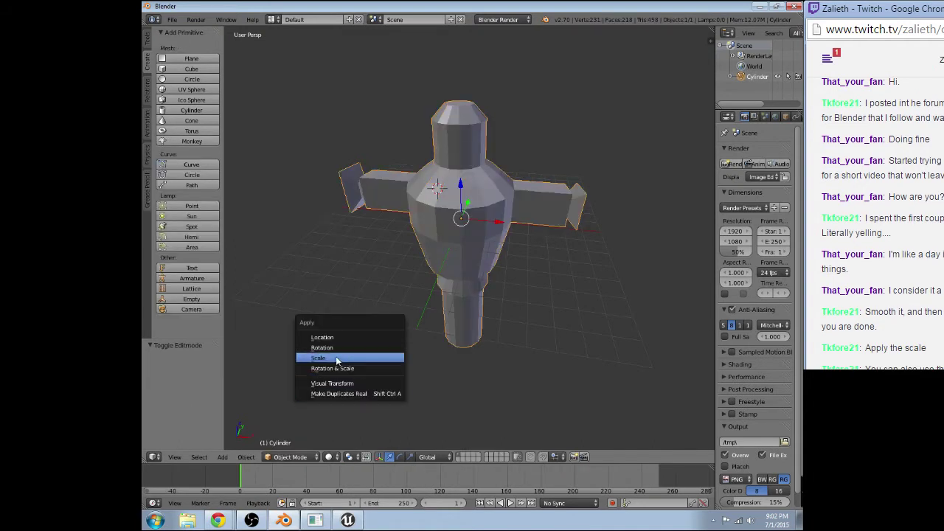
left_click(336, 358)
left_click(245, 457)
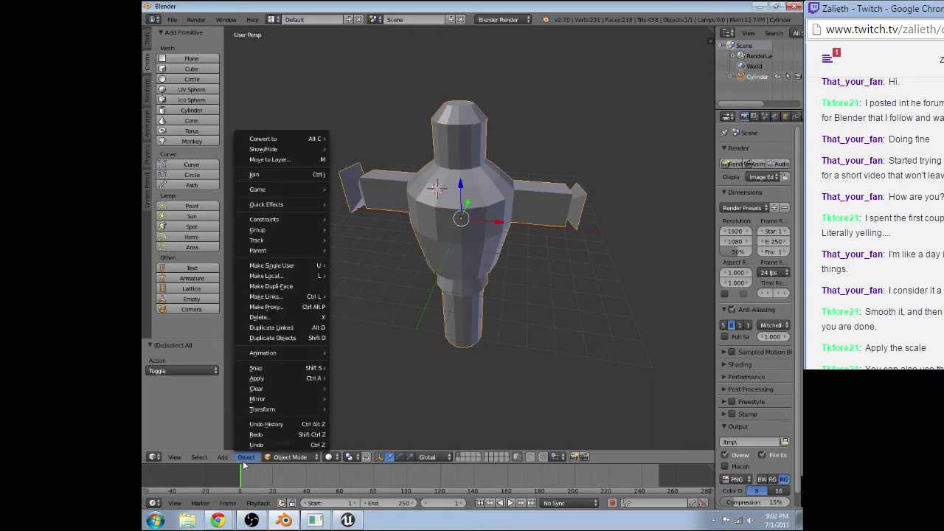
key("Tab")
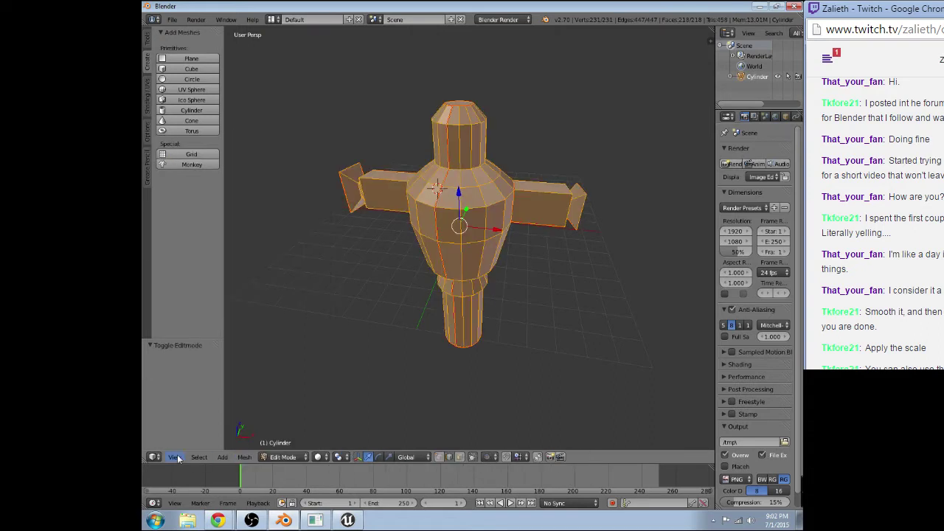
Unwrap the mesh UVs (Angle Based), check the islands in the UV/Image Editor, and return to 3D View
left_click(244, 457)
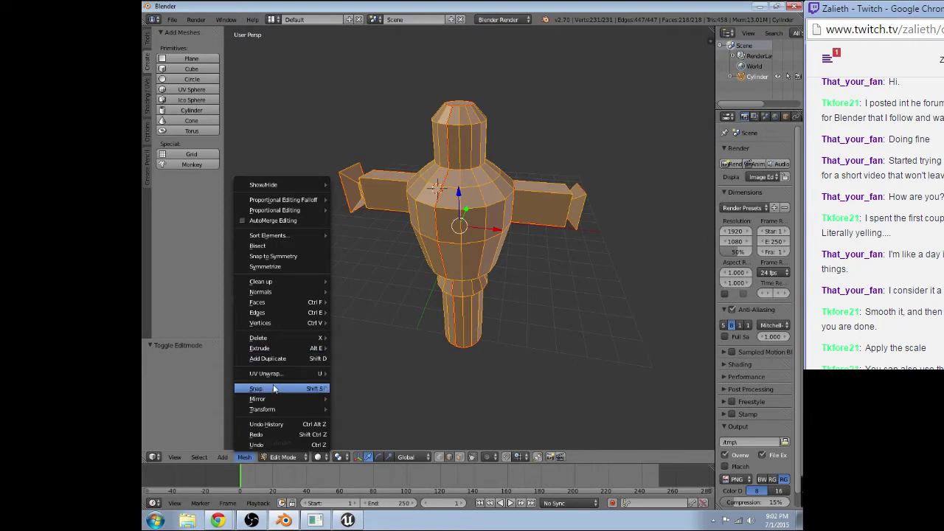
left_click(153, 458)
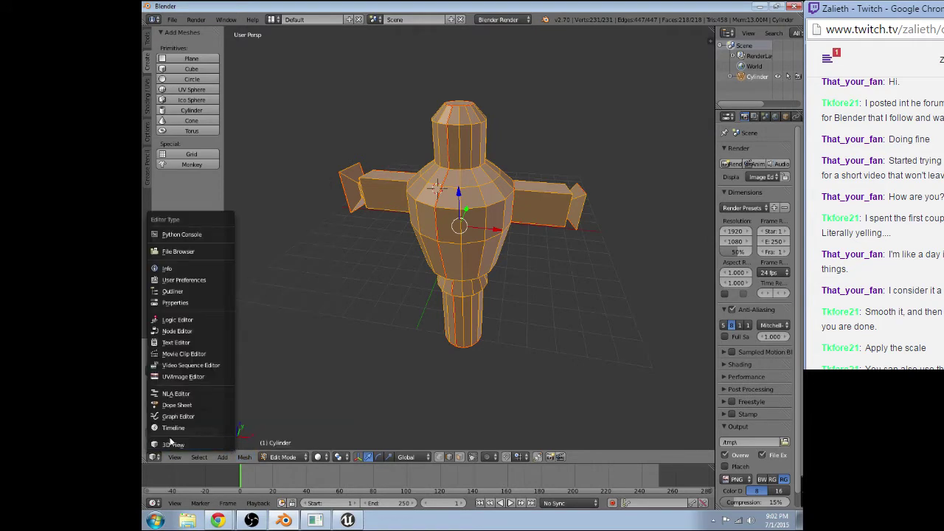
left_click(181, 376)
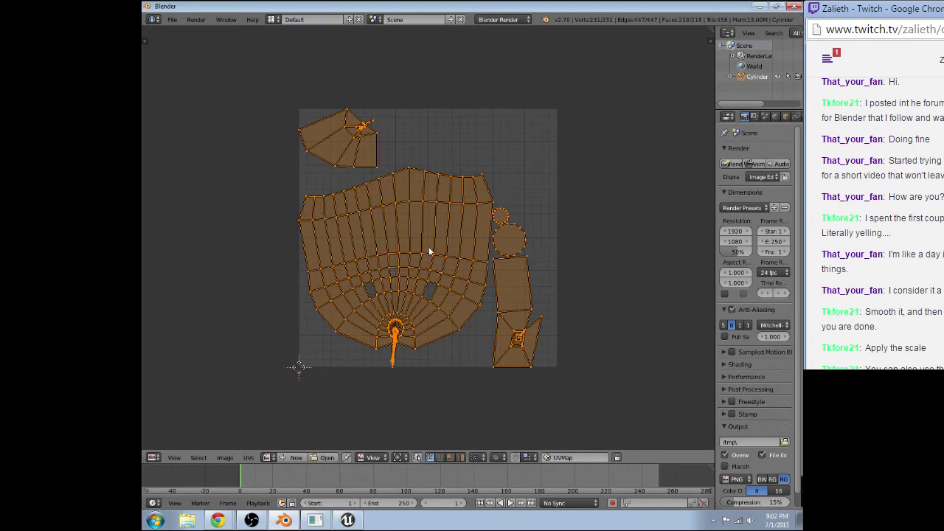
left_click(154, 457)
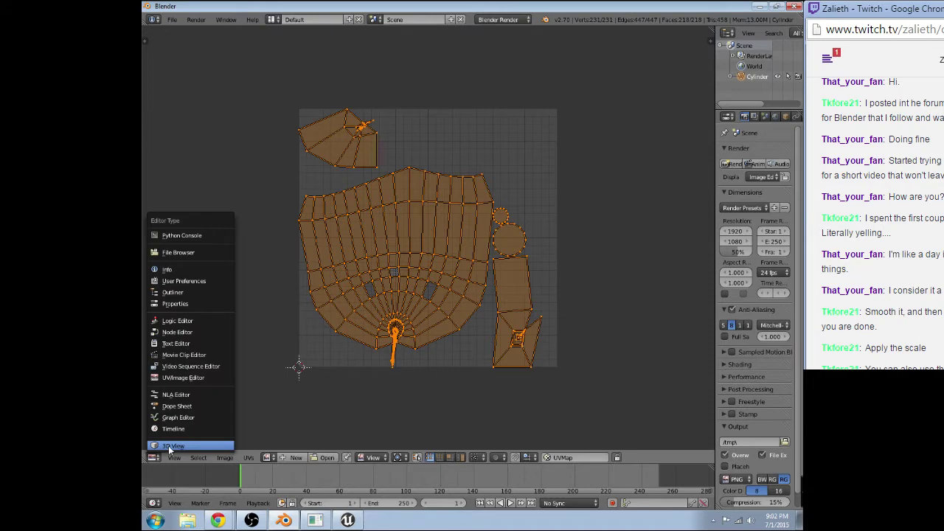
left_click(168, 446)
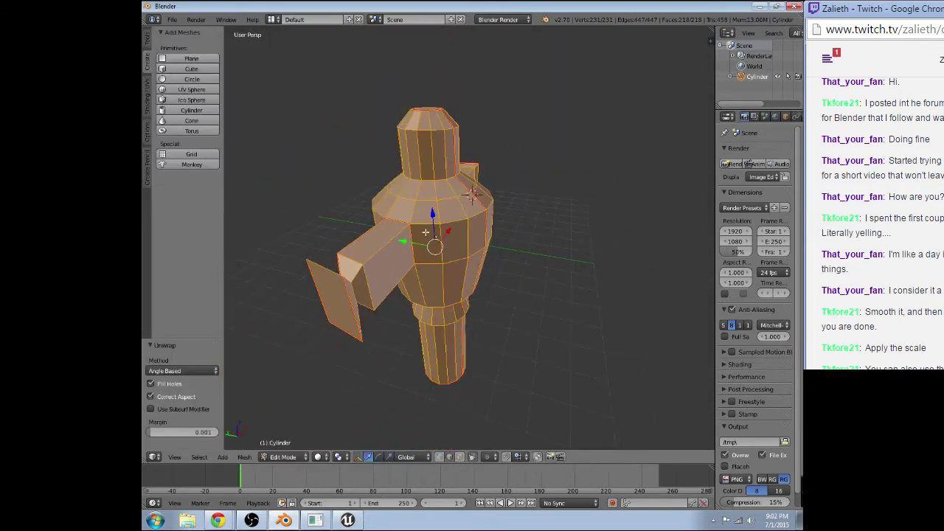
Mark the left and right arm-flap edges as UV seams
right_click(309, 290)
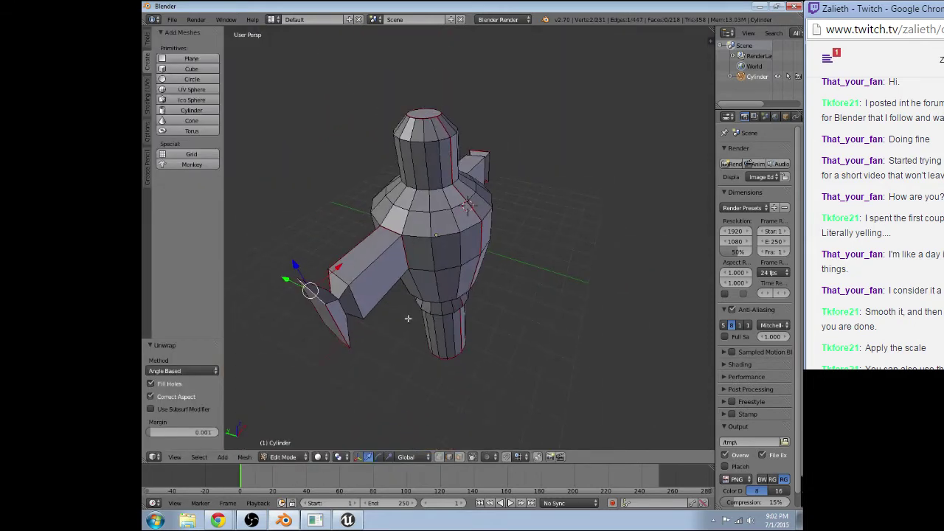
mouse_move(408, 318)
middle_mouse_down()
mouse_move(447, 188)
mouse_move(592, 234)
middle_mouse_up()
right_click(587, 233)
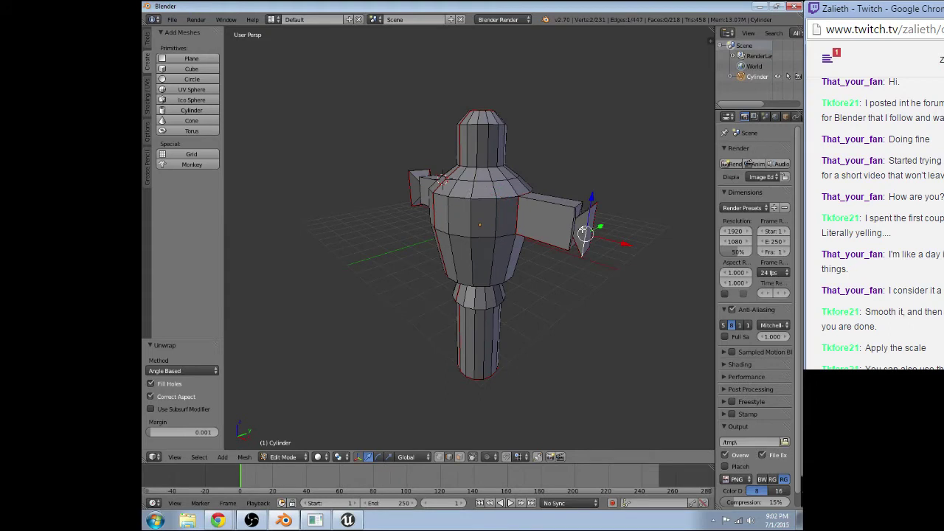
middle_click_drag(441, 178, 465, 212)
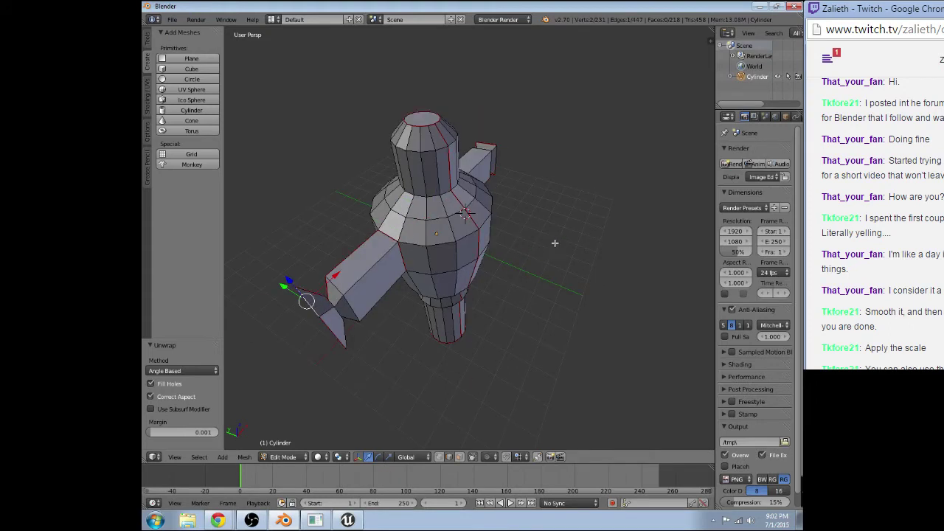
middle_click_drag(554, 243, 479, 221)
key("ctrl+z")
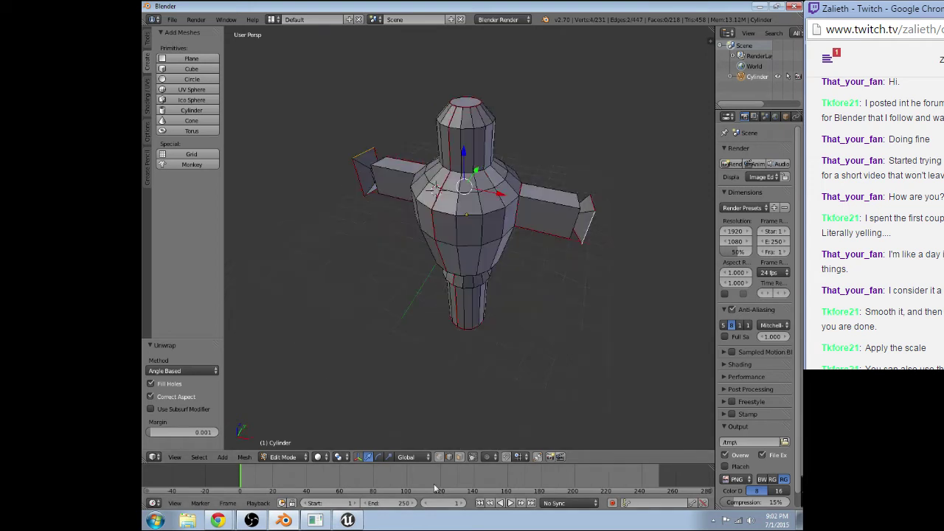
left_click(254, 458)
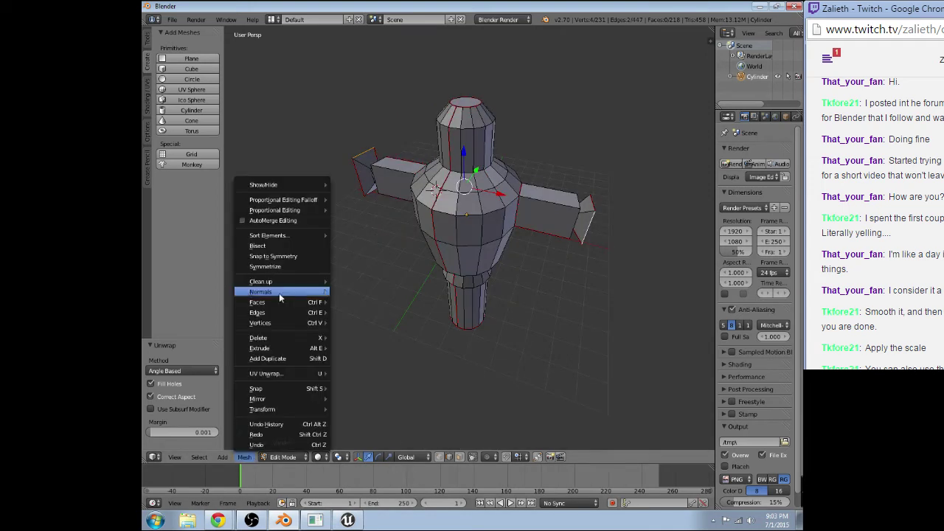
left_click(354, 391)
Select the whole mesh and unwrap its UVs again
mouse_move(443, 221)
middle_mouse_down()
mouse_move(470, 212)
mouse_move(358, 249)
mouse_move(357, 314)
middle_mouse_up()
key("a")
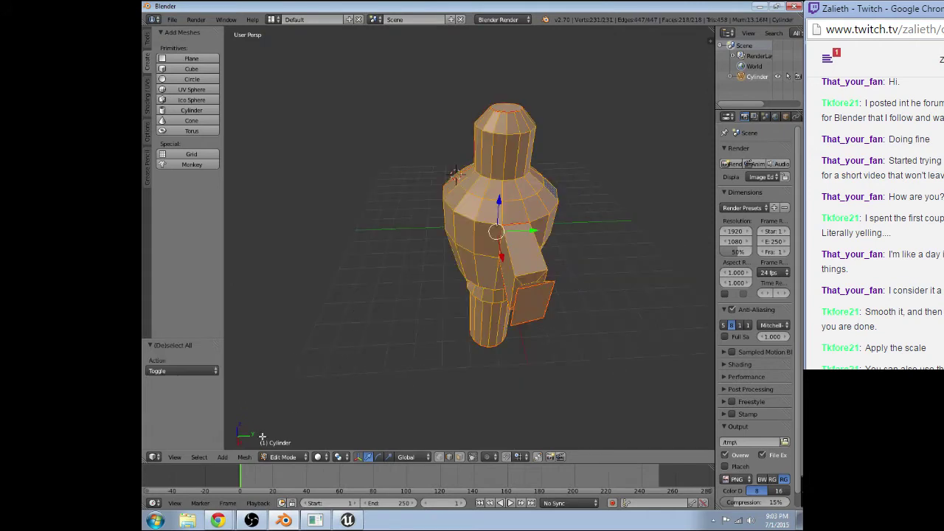
left_click(175, 458)
left_click(244, 457)
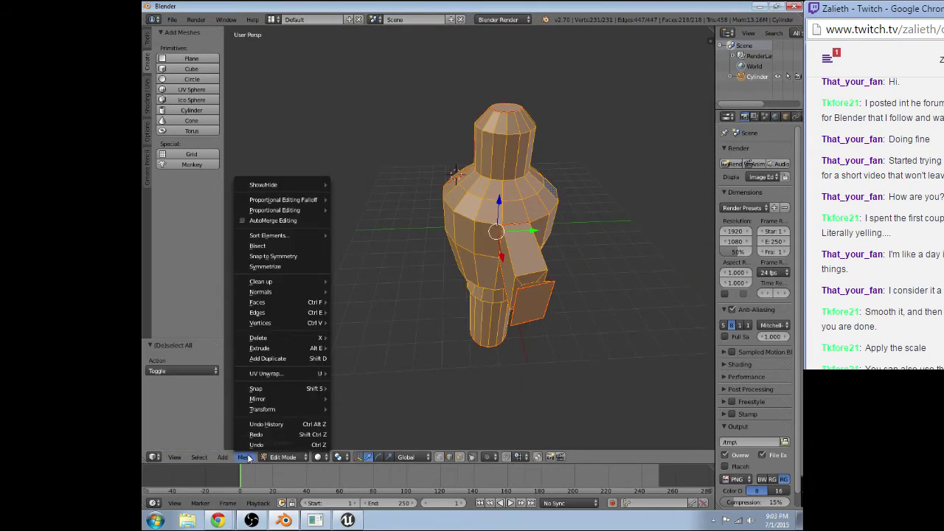
mouse_move(267, 373)
left_click(354, 373)
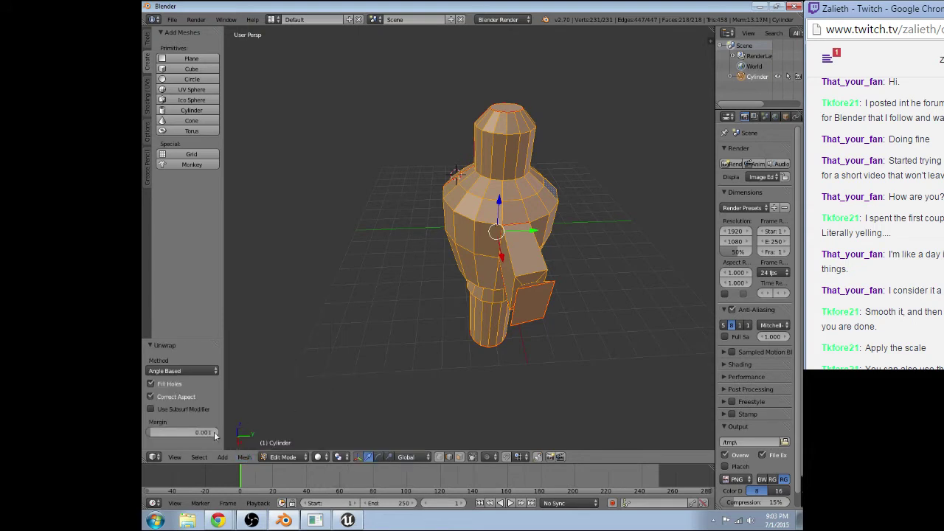
left_click(154, 457)
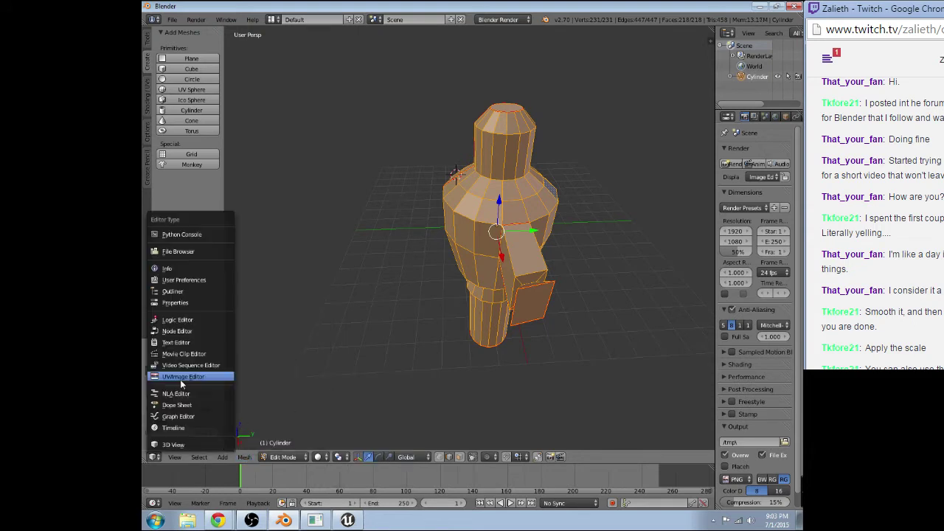
left_click(184, 374)
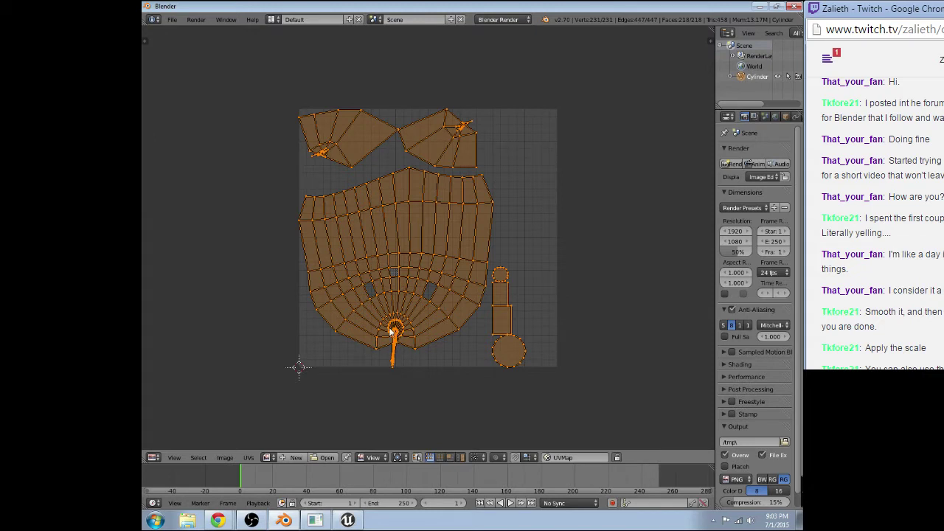
left_click(153, 457)
In wireframe, select the whole mesh and remove doubles (none removed)
left_click(163, 450)
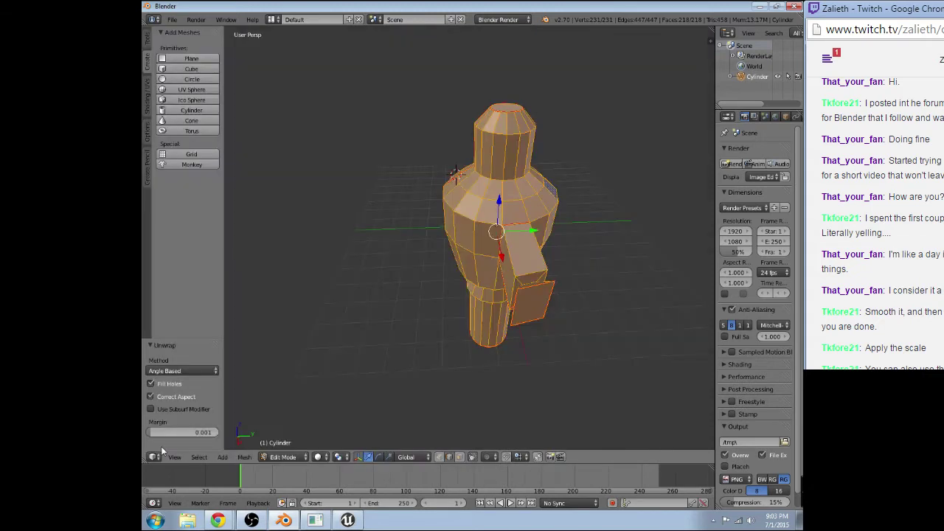
key("z")
key("a")
middle_click_drag(354, 251, 485, 245)
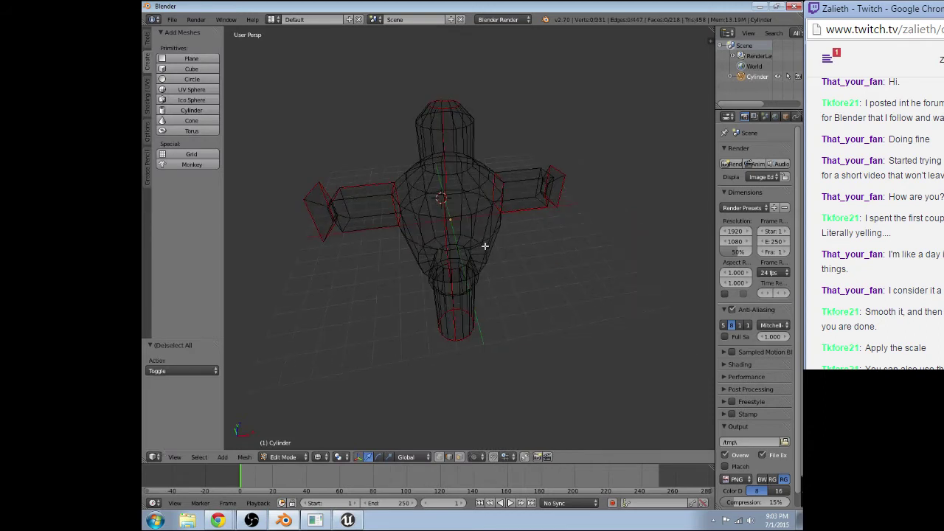
key("a")
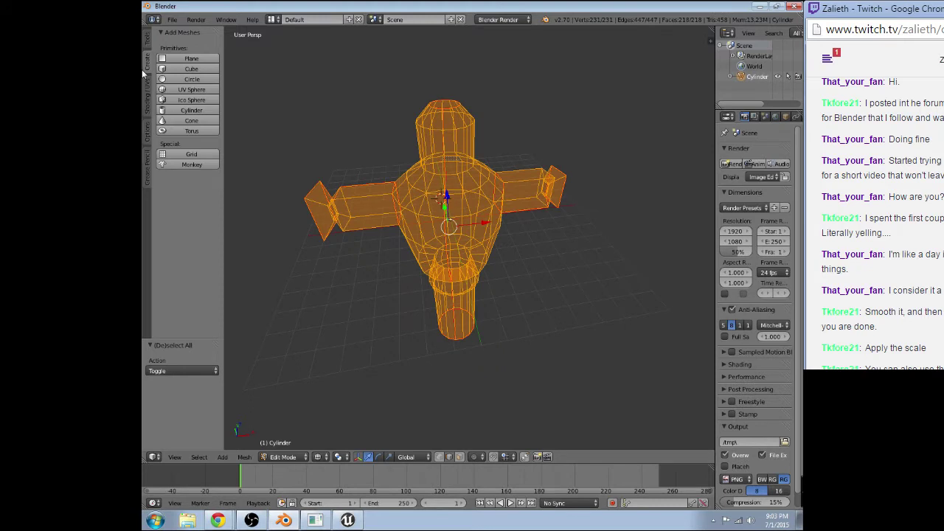
left_click(147, 38)
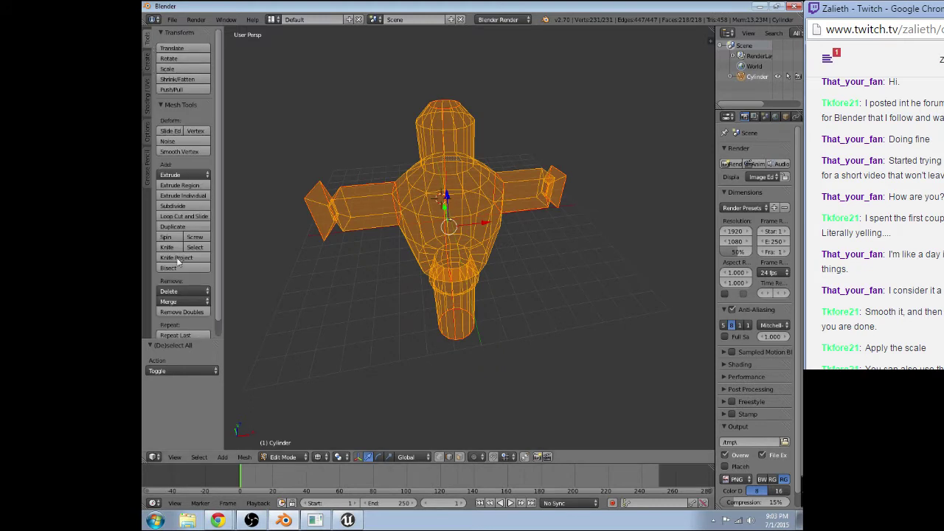
scroll(177, 262, "down", 1)
left_click(245, 457)
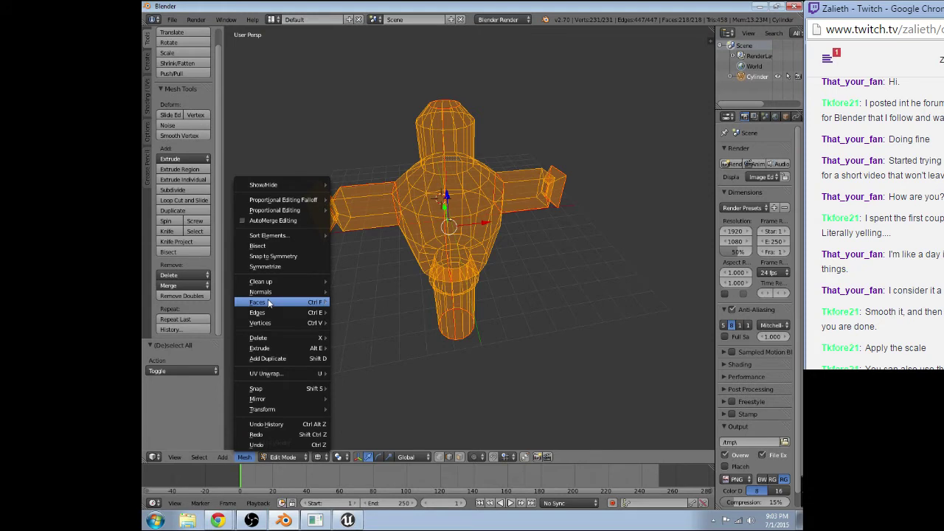
key("a")
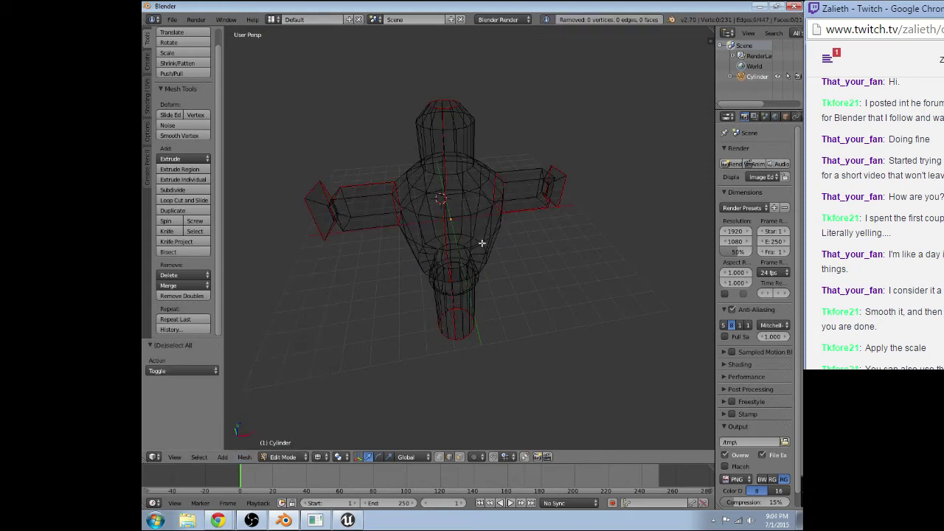
Redo the unwrap, check the UV layout in the UV/Image Editor, then return to 3D View
key("a")
left_click(244, 457)
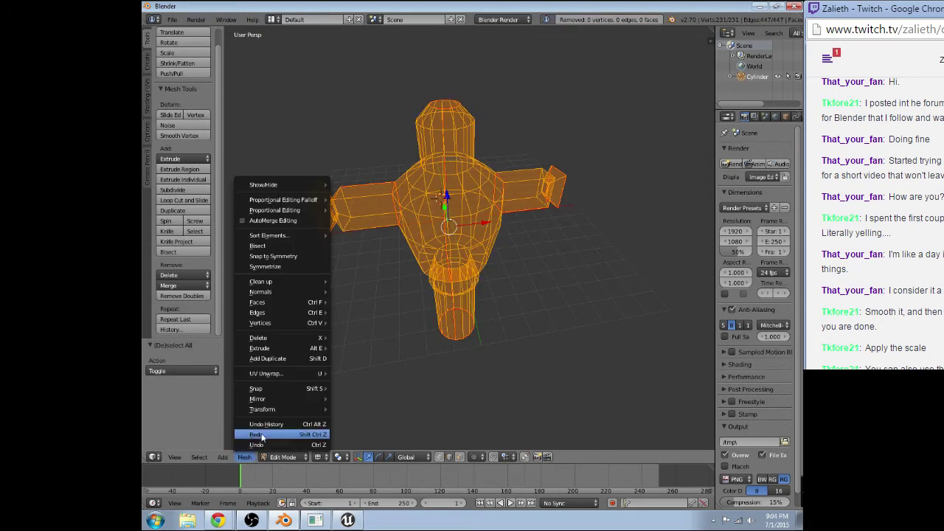
left_click(261, 434)
left_click(155, 457)
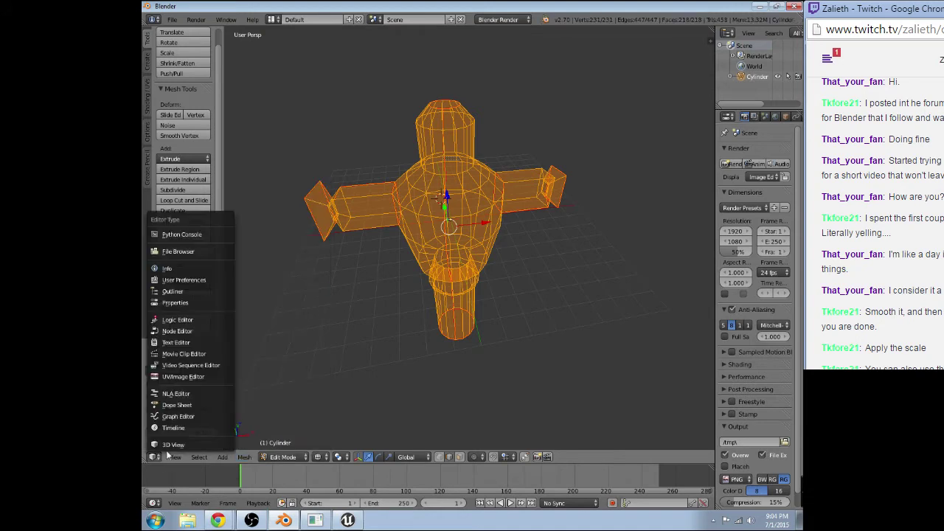
left_click(177, 377)
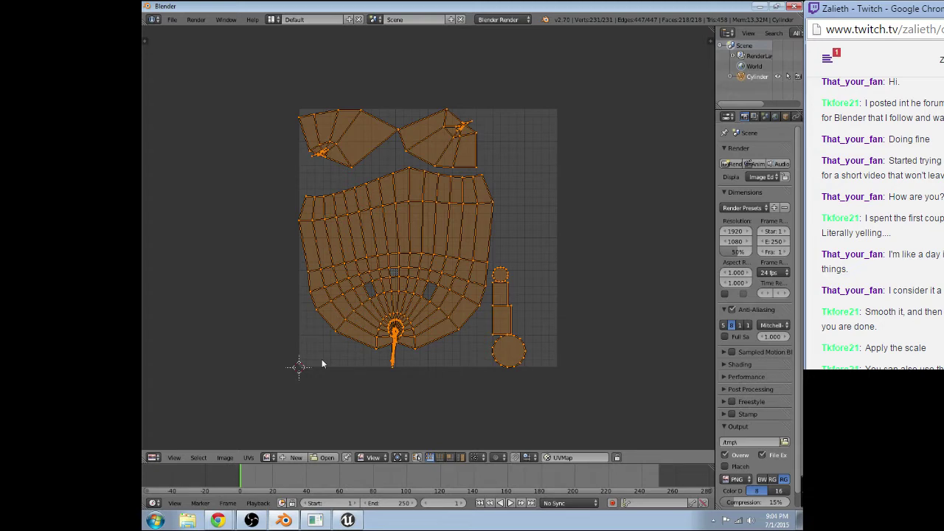
scroll(321, 358, "up", 2)
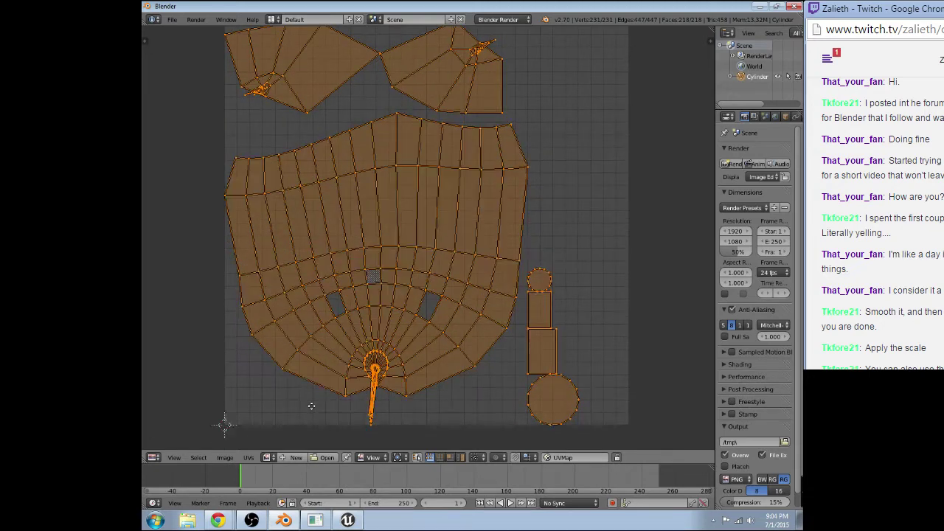
middle_click_drag(311, 405, 322, 333)
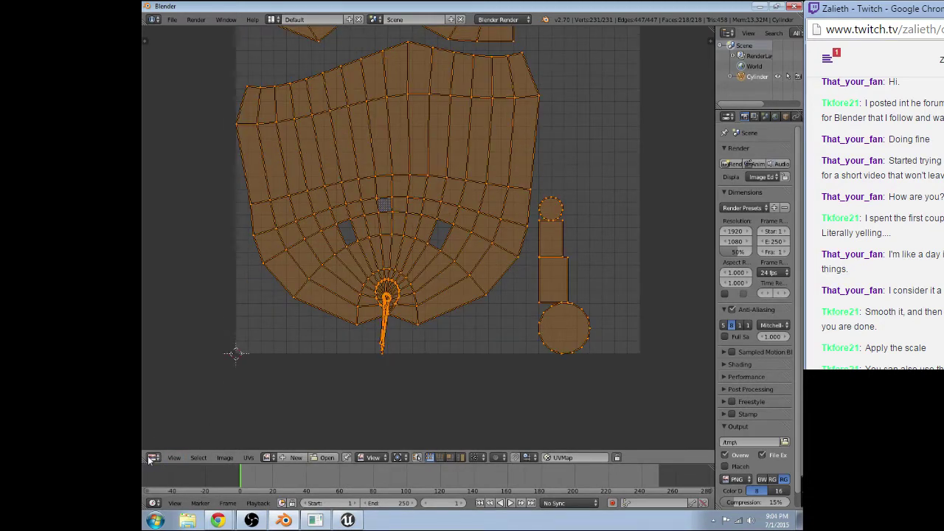
left_click(150, 459)
left_click(177, 443)
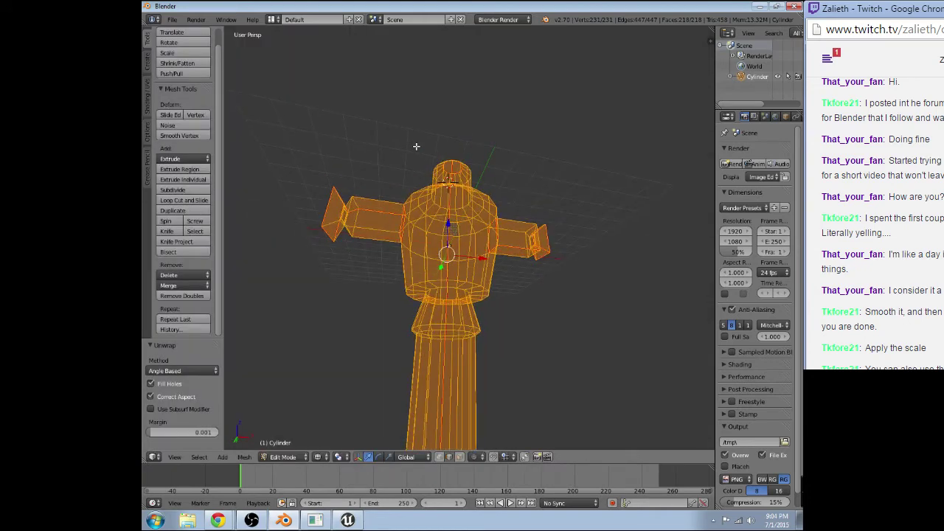
Back in solid shading, select the edges at the arm's flared end and frame them
key("a")
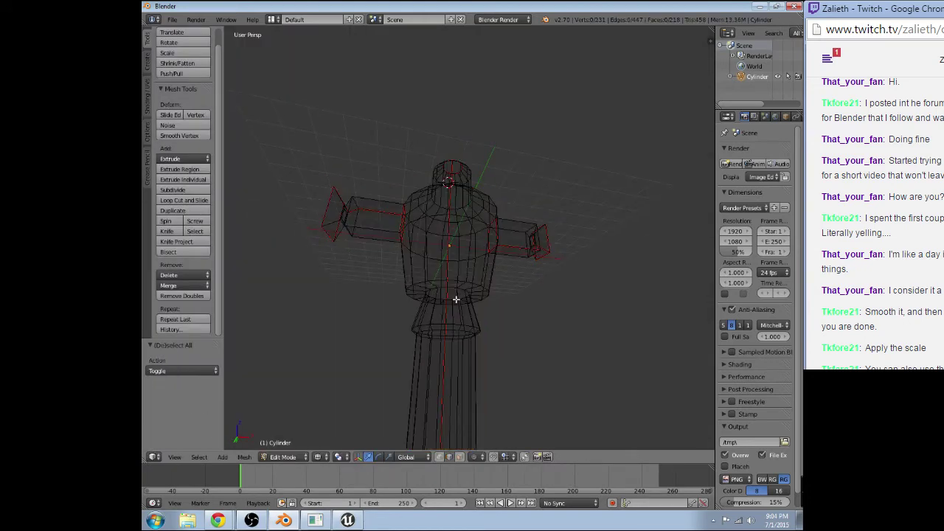
right_click(455, 298, "alt")
key("z")
mouse_move(456, 299)
middle_mouse_down()
mouse_move(469, 327)
mouse_move(539, 319)
mouse_move(523, 297)
mouse_move(481, 334)
mouse_move(428, 298)
mouse_move(555, 244)
middle_mouse_up()
scroll(428, 331, "up", 2)
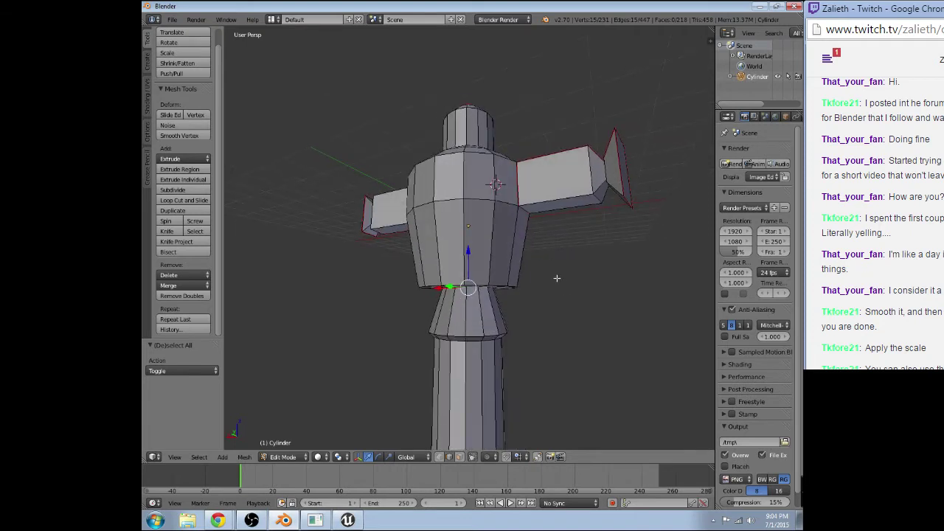
right_click(604, 170)
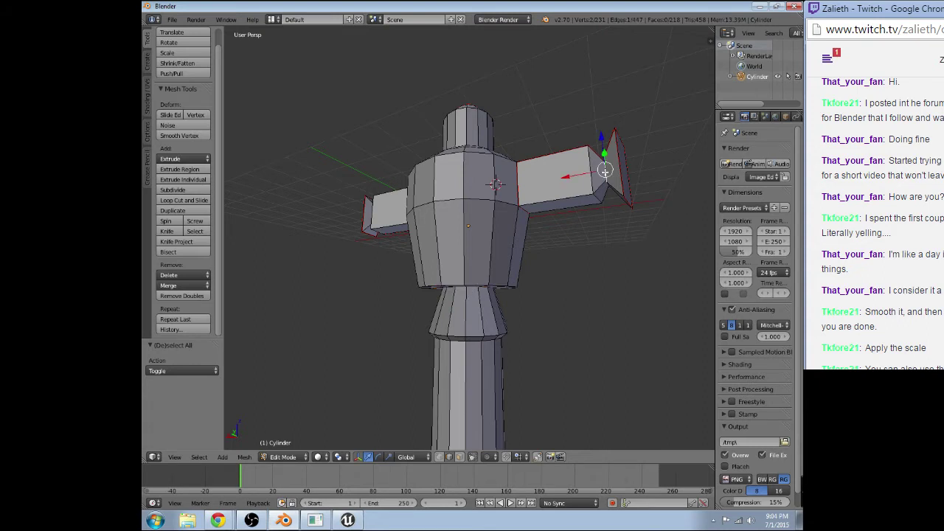
middle_click_drag(604, 170, 332, 168)
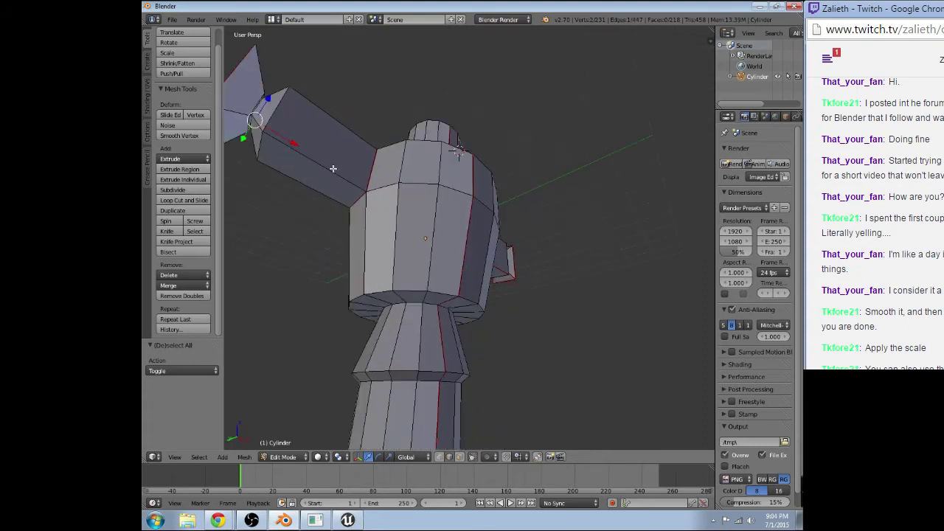
scroll(333, 168, "up", 2)
scroll(250, 125, "up", 1)
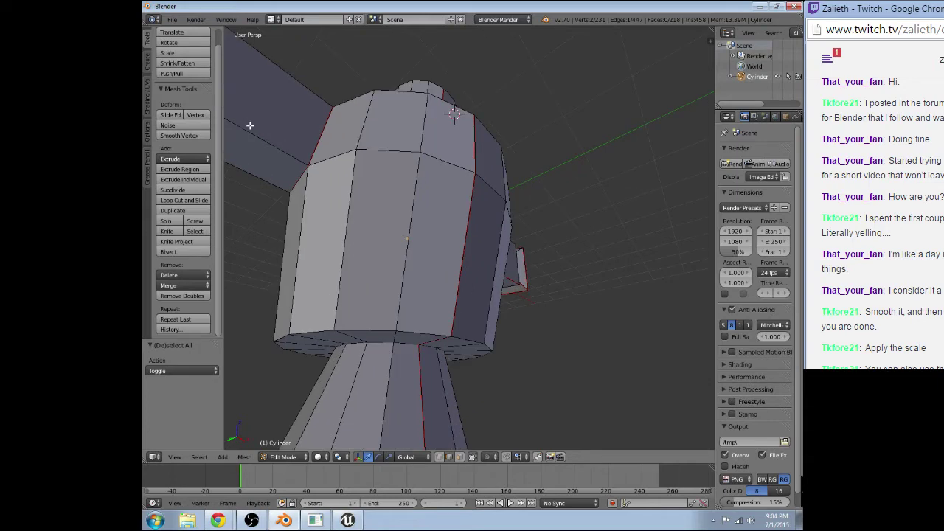
mouse_move(250, 126)
middle_mouse_down()
mouse_move(680, 174)
mouse_move(299, 110)
mouse_move(413, 179)
mouse_move(624, 216)
middle_mouse_up()
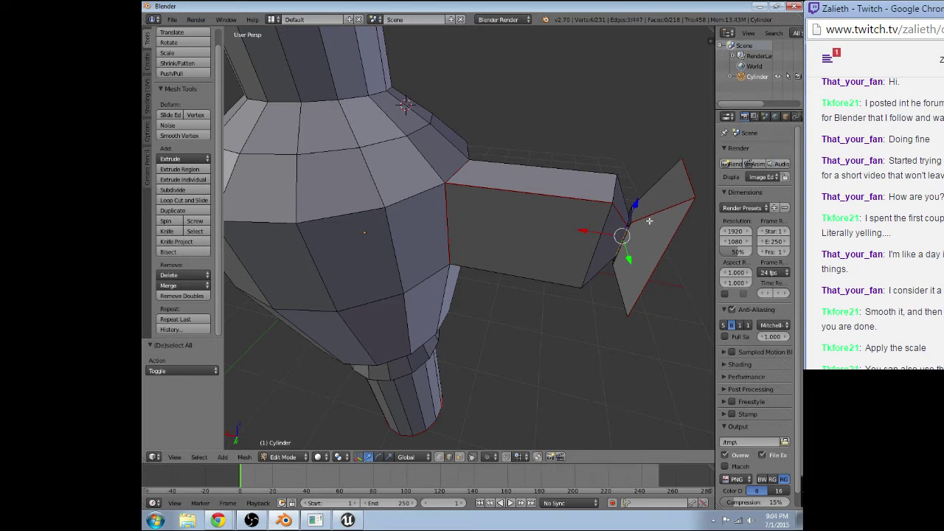
key("KP_Decimal")
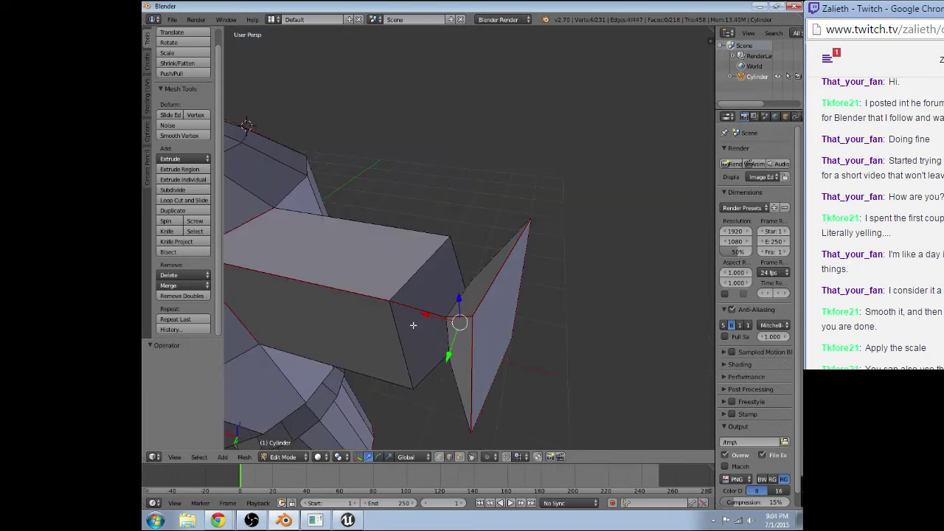
mouse_move(413, 325)
middle_mouse_down()
mouse_move(462, 354)
mouse_move(478, 339)
mouse_move(494, 415)
mouse_move(487, 302)
middle_mouse_up()
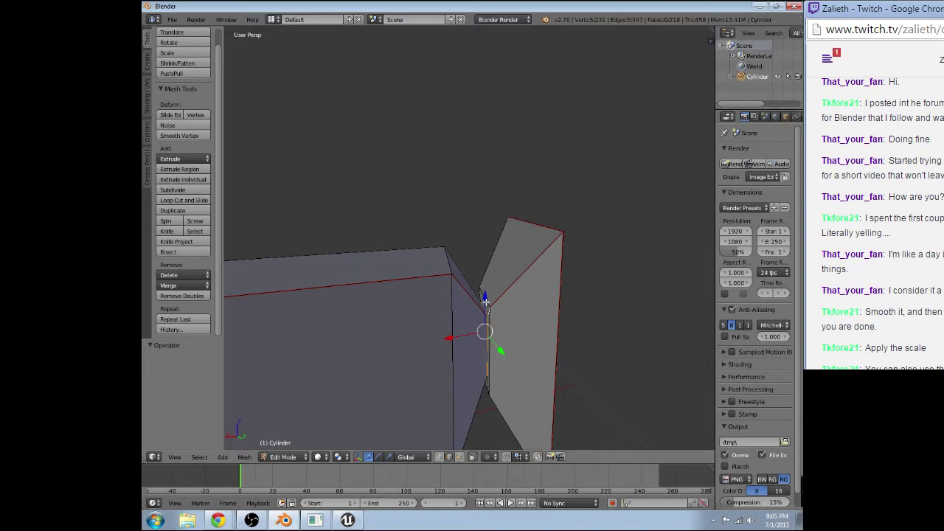
Mark the arm-end edges as seams, check them, and select the whole mesh
left_click(245, 457)
scroll(444, 313, "down", 3)
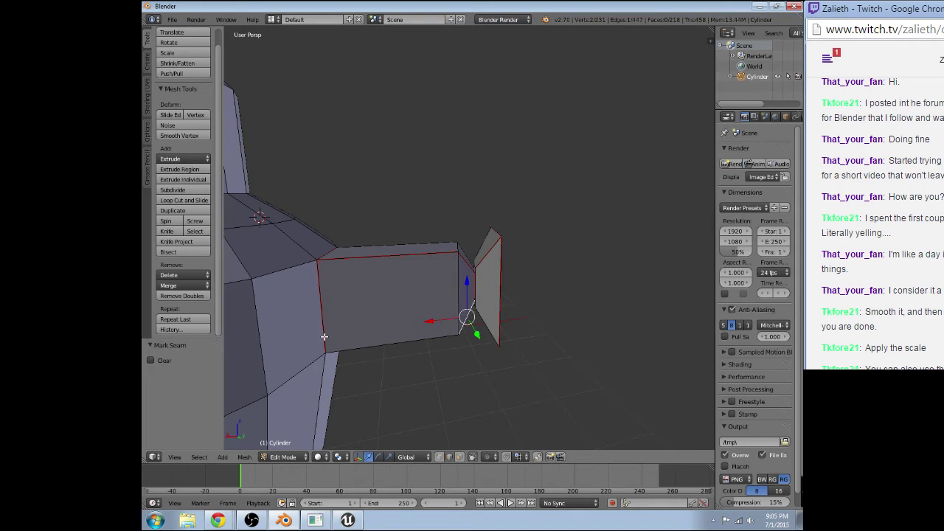
middle_click_drag(324, 337, 388, 228)
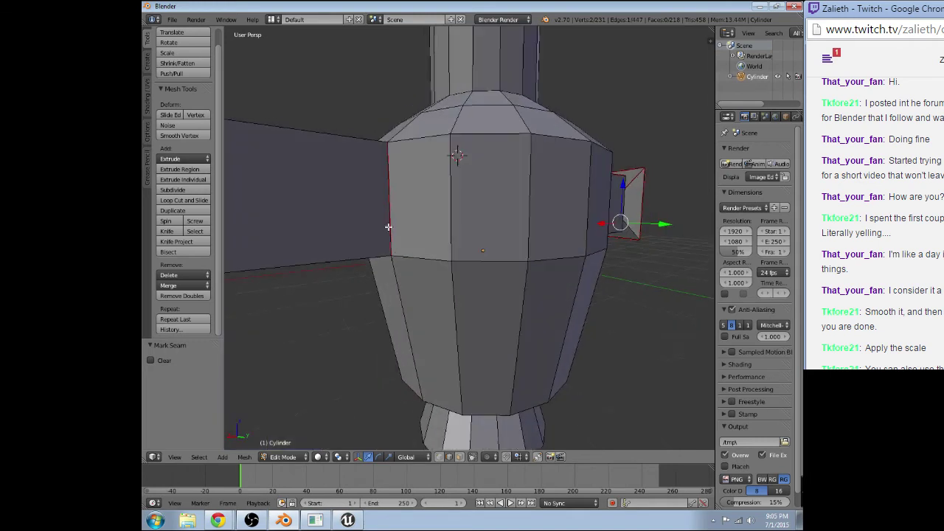
scroll(322, 244, "down", 2)
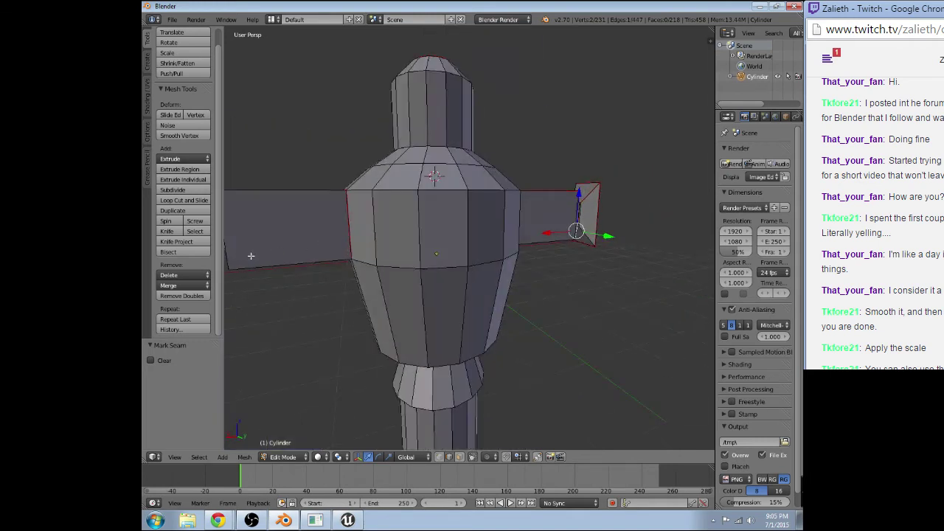
key("a")
middle_click_drag(251, 255, 436, 248)
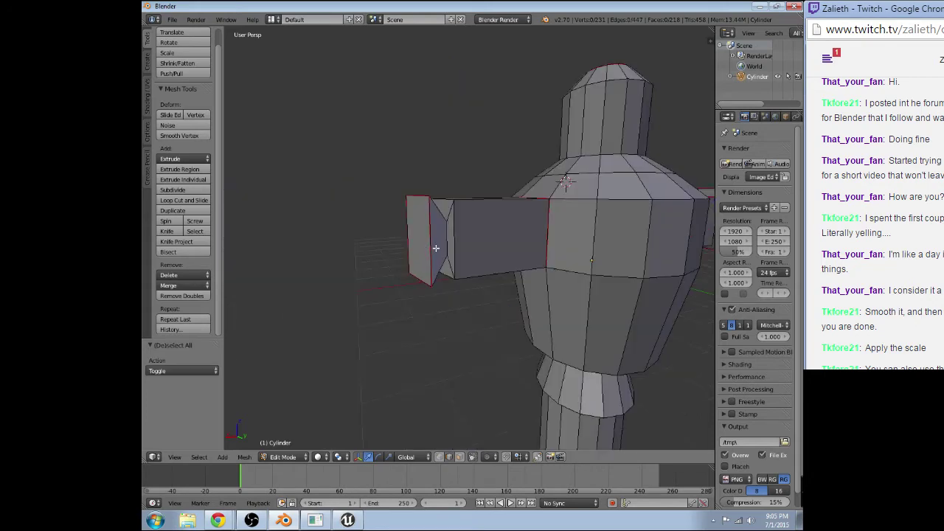
key("a")
scroll(428, 252, "up", 4)
scroll(407, 263, "up", 2)
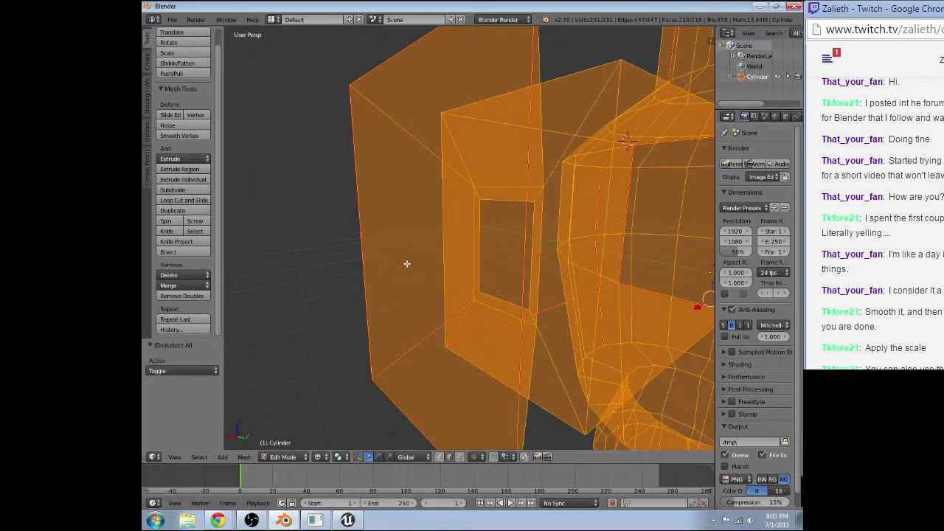
Extrude an inner edge of the arm's end 0.123 along X
right_click(484, 230)
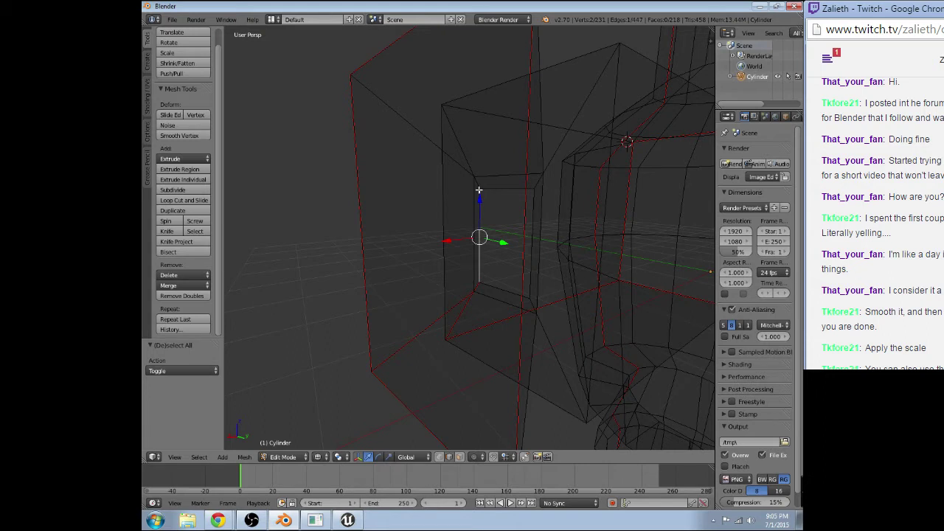
left_click_drag(478, 190, 474, 188)
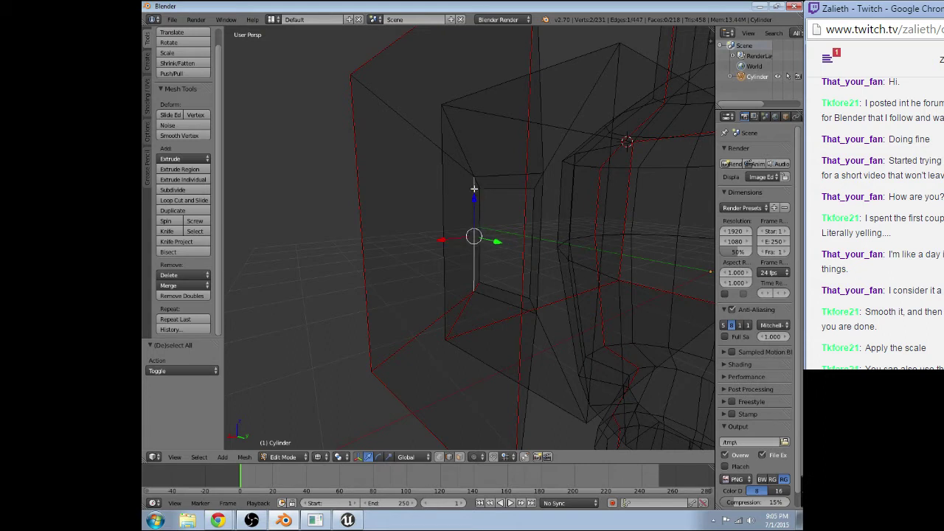
key("e")
key("x")
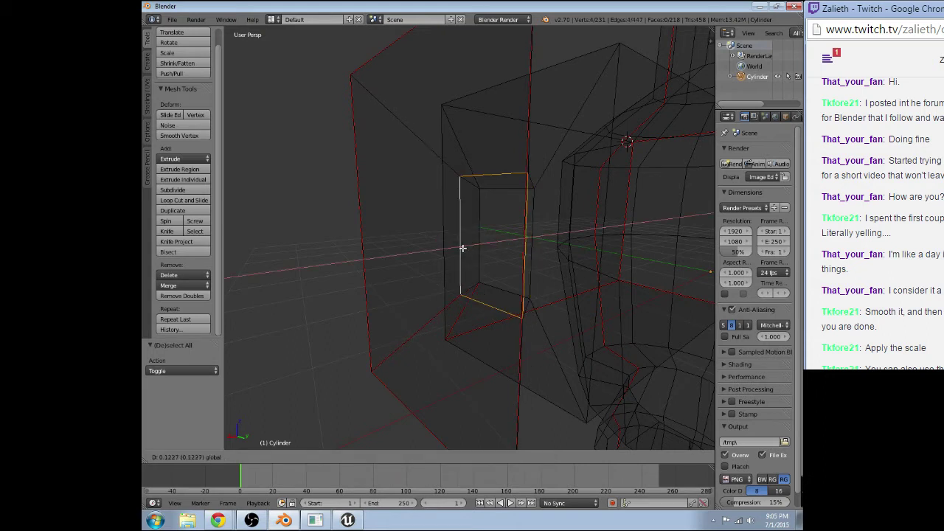
left_click(463, 248)
middle_click_drag(463, 249, 388, 223)
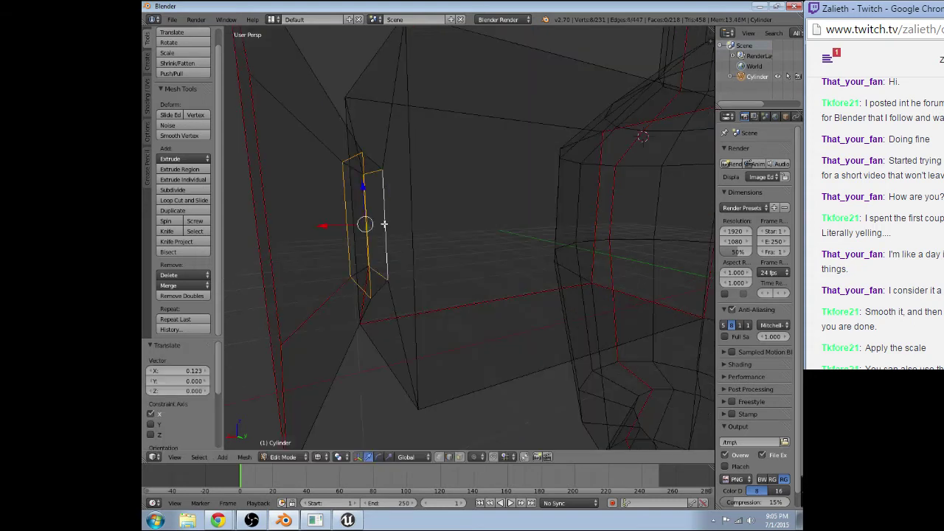
Select the new thin strip's edges and mark them as a seam
right_click(384, 224)
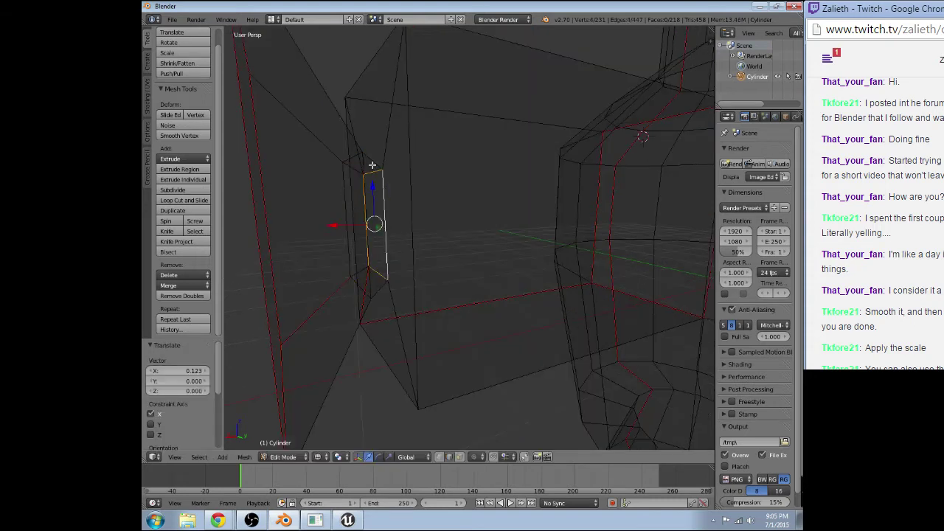
middle_click_drag(373, 165, 374, 239)
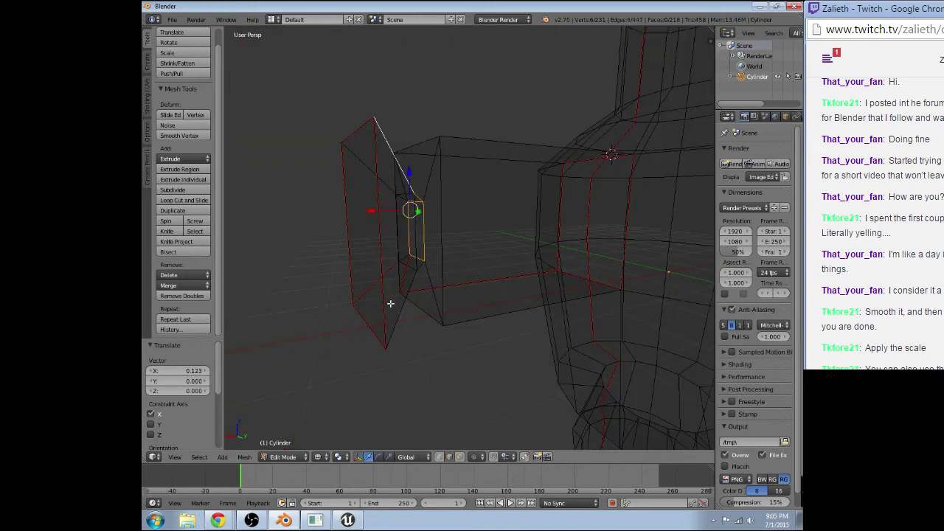
right_click(410, 258)
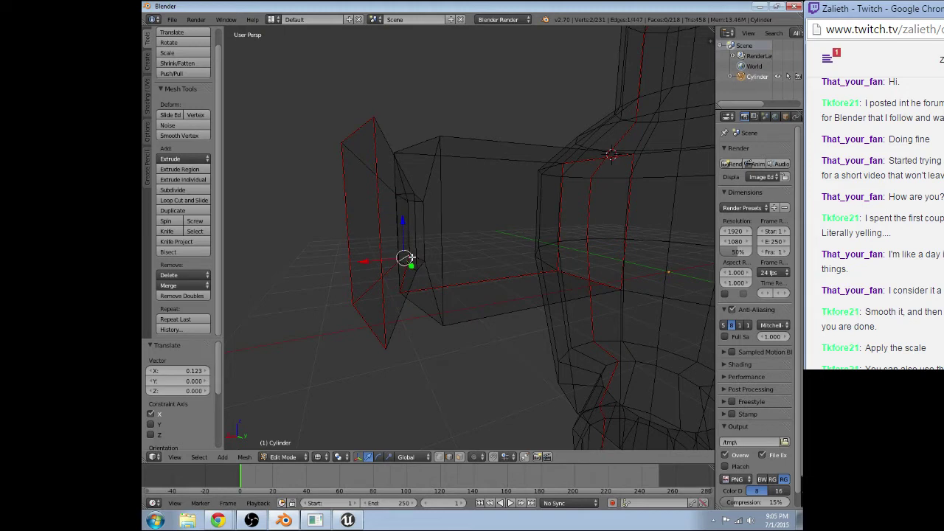
right_click(411, 256, "alt")
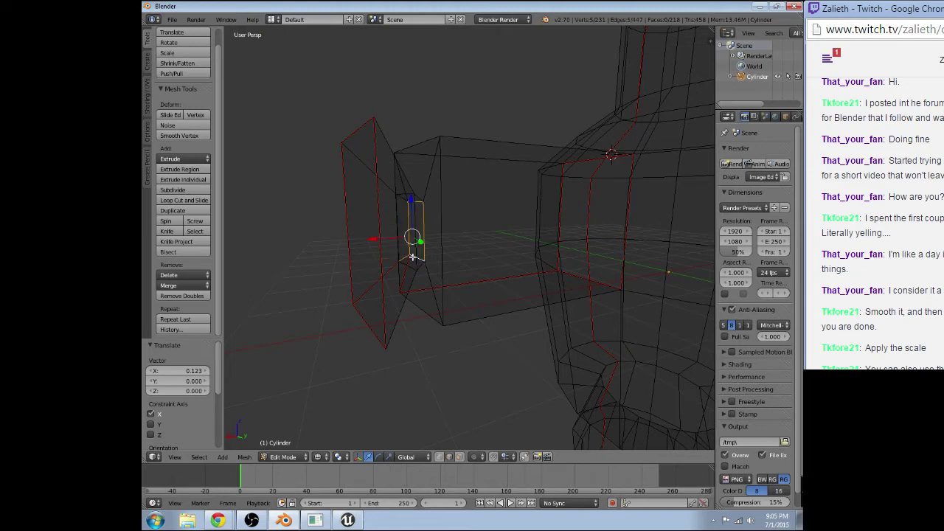
left_click(244, 456)
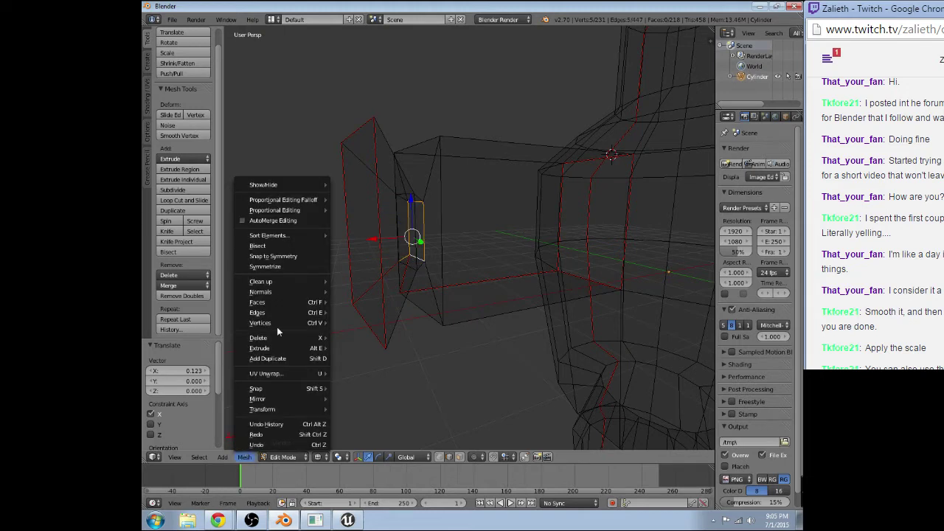
mouse_move(265, 312)
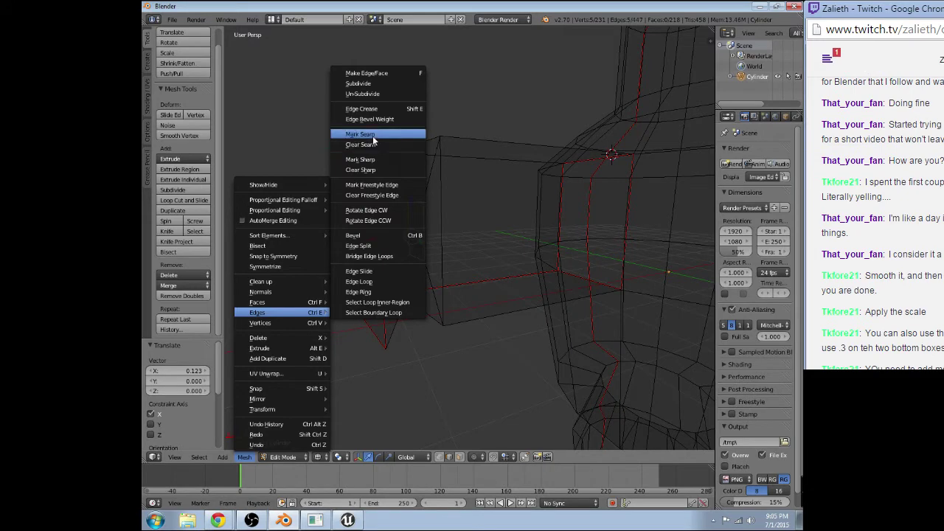
left_click(372, 135)
Select the edge loop around the bottom of the torso
key("a")
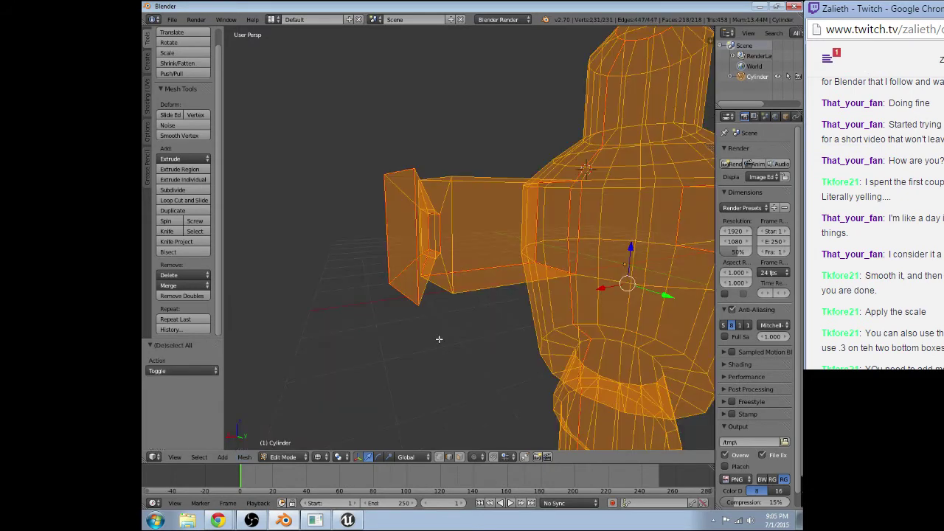
mouse_move(439, 339)
middle_mouse_down()
mouse_move(475, 316)
mouse_move(499, 325)
middle_mouse_up()
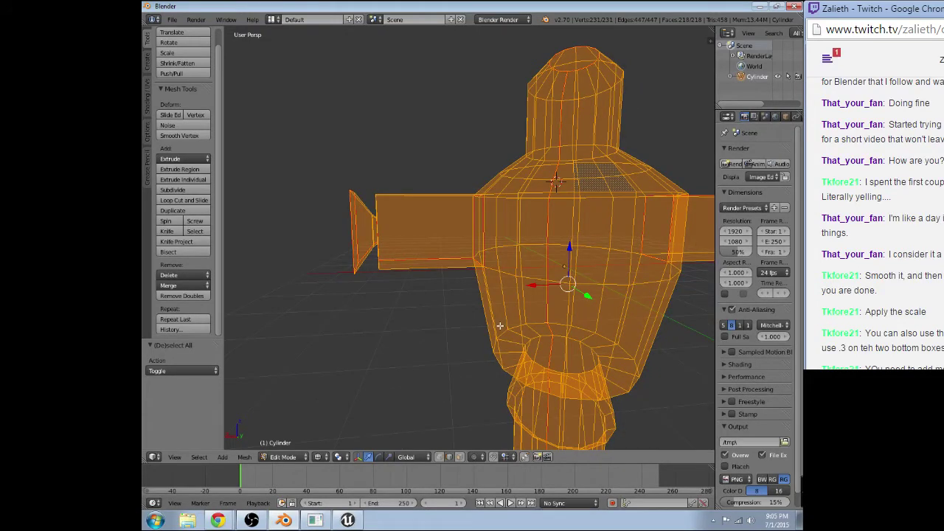
right_click(572, 365)
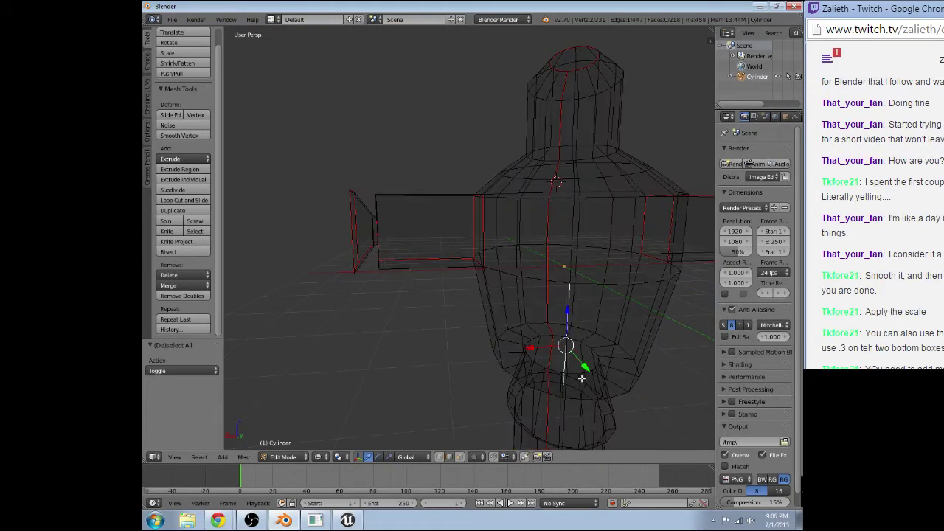
mouse_move(624, 358)
middle_mouse_down()
mouse_move(621, 338)
mouse_move(532, 255)
middle_mouse_up()
right_click(534, 253, "alt")
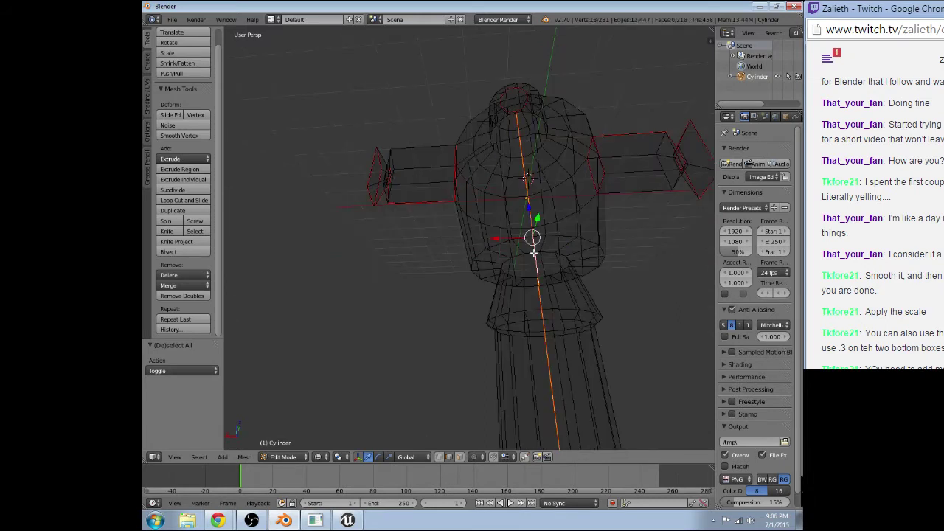
right_click(517, 259, "alt")
middle_click_drag(516, 260, 483, 334)
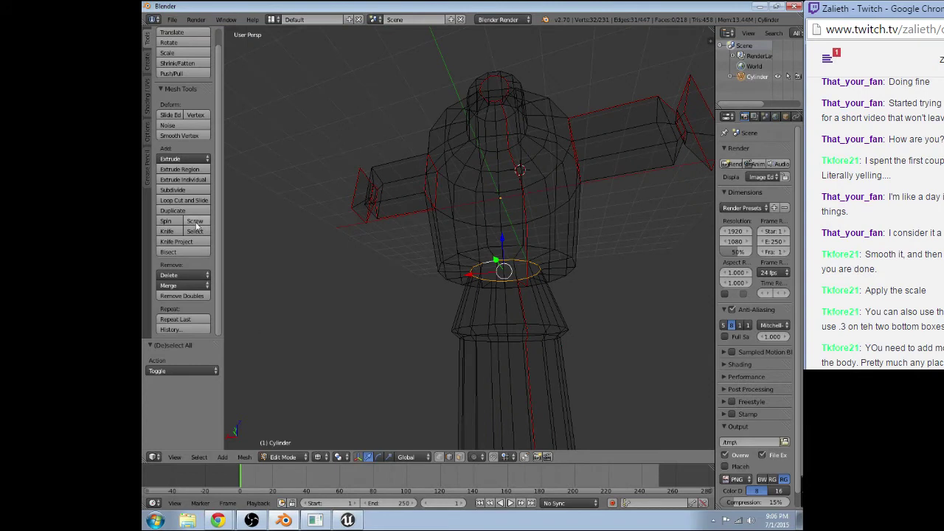
Mark the torso-bottom loop as a seam, check it, and select the whole mesh
left_click(240, 458)
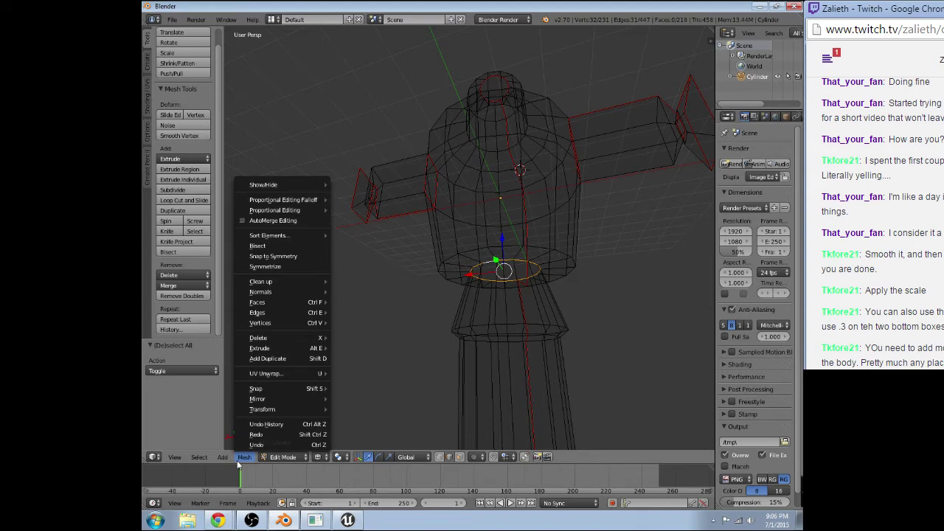
mouse_move(280, 312)
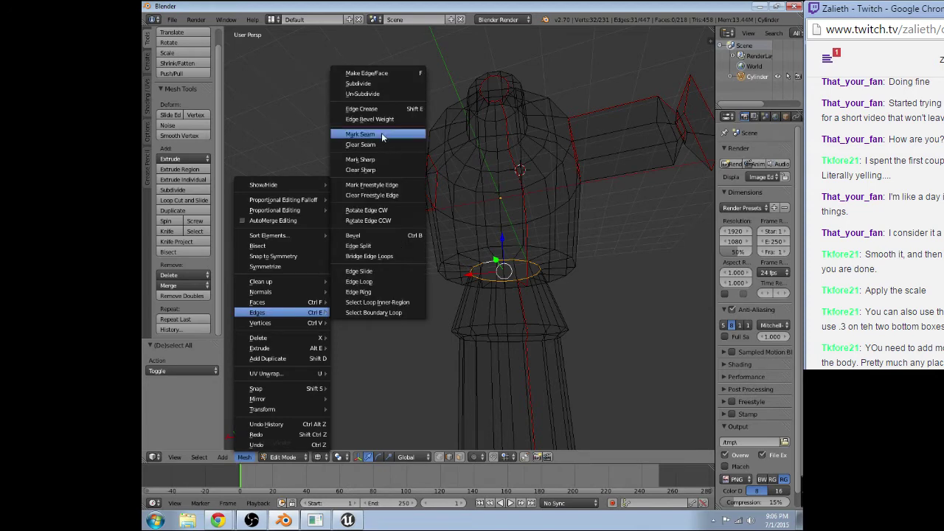
left_click(381, 135)
mouse_move(382, 135)
middle_mouse_down()
mouse_move(474, 303)
mouse_move(360, 293)
mouse_move(381, 188)
mouse_move(417, 276)
middle_mouse_up()
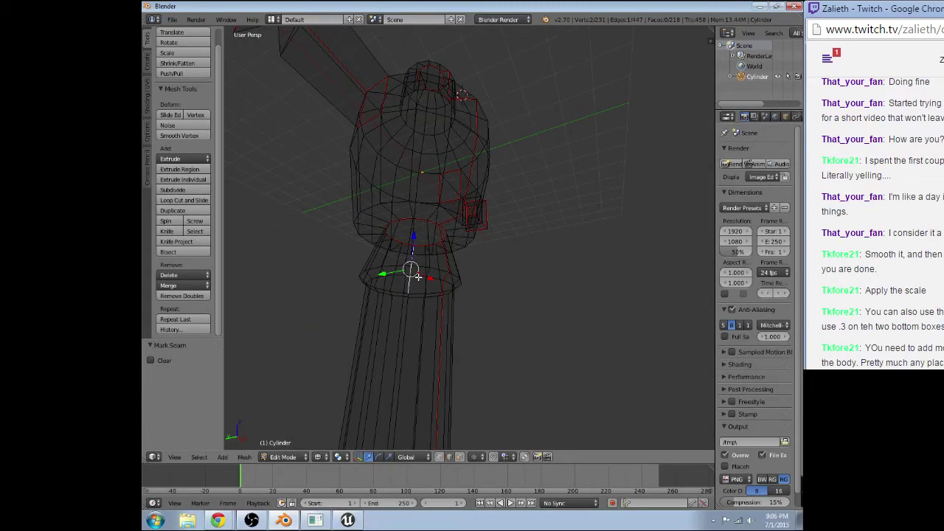
middle_click_drag(417, 276, 396, 310)
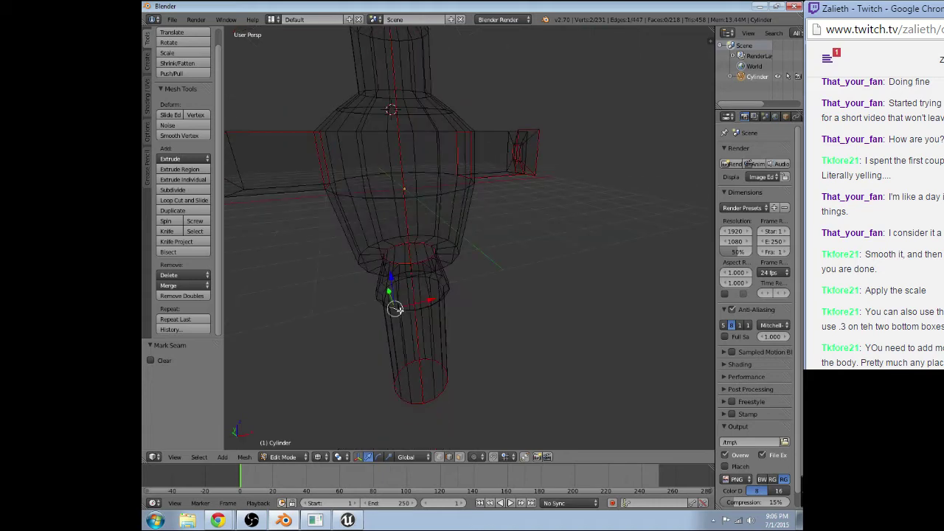
key("a")
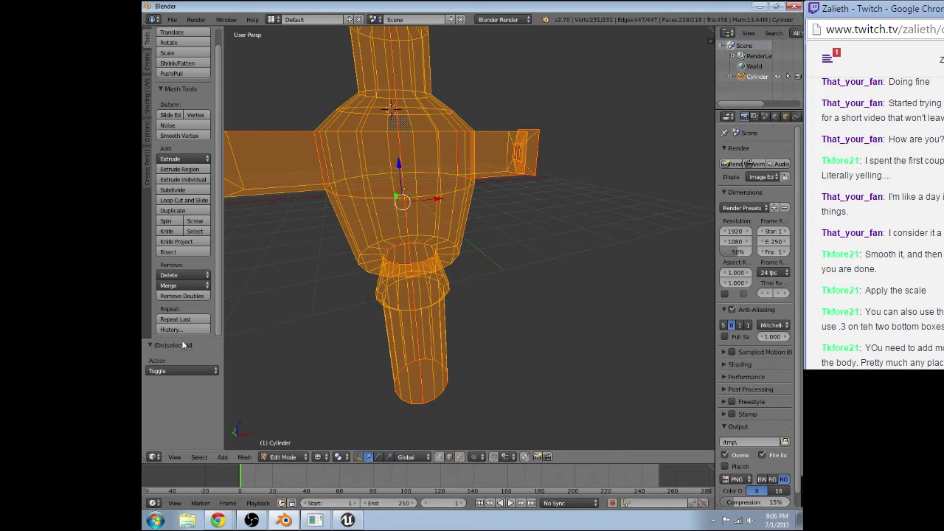
Unwrap the whole figure with Mesh > UV Unwrap > Unwrap and show the result in the UV/Image Editor
left_click(174, 458)
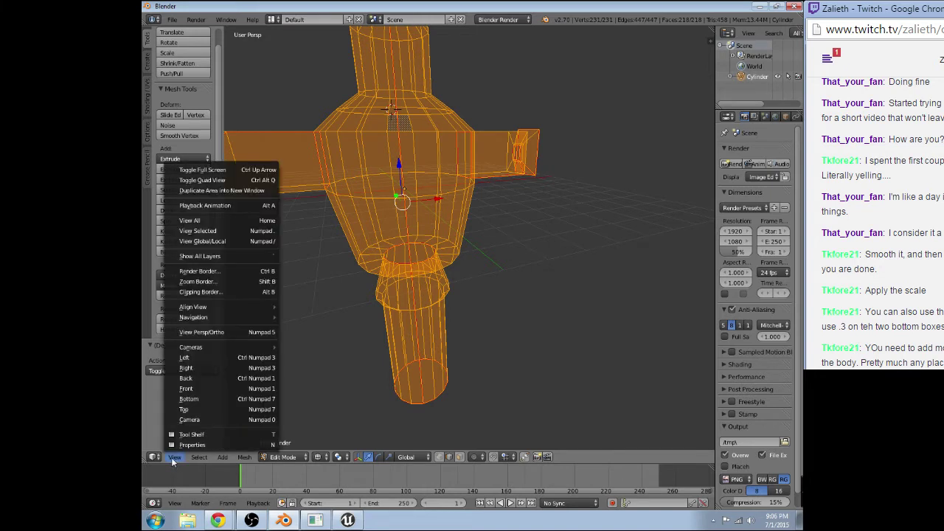
left_click(244, 457)
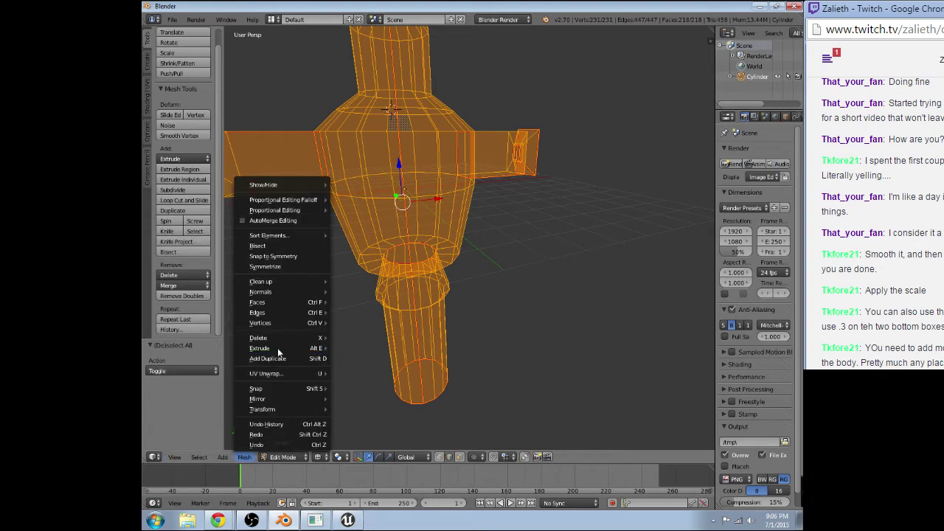
left_click(266, 373)
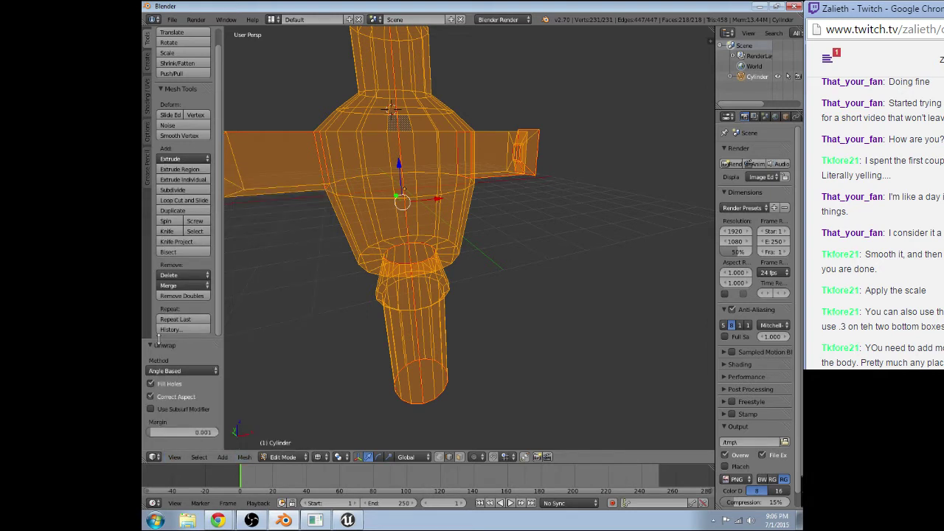
left_click(154, 458)
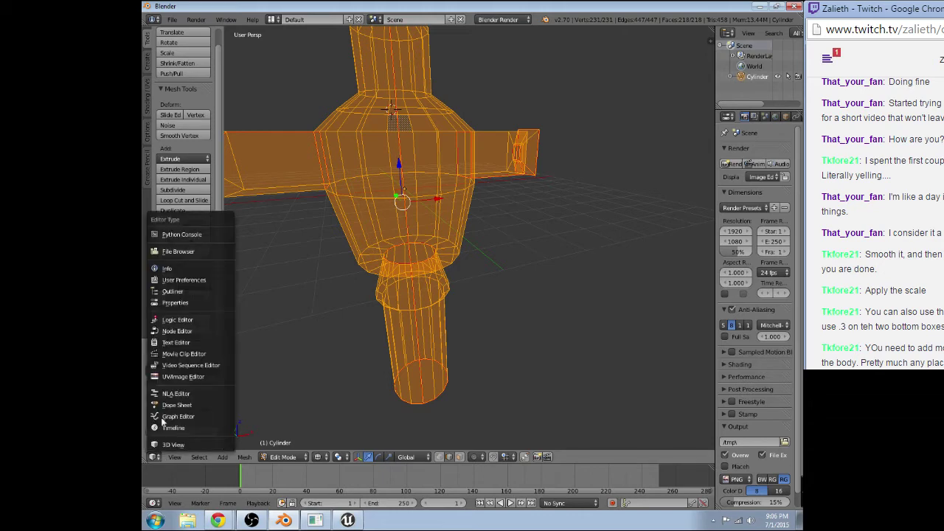
left_click(180, 377)
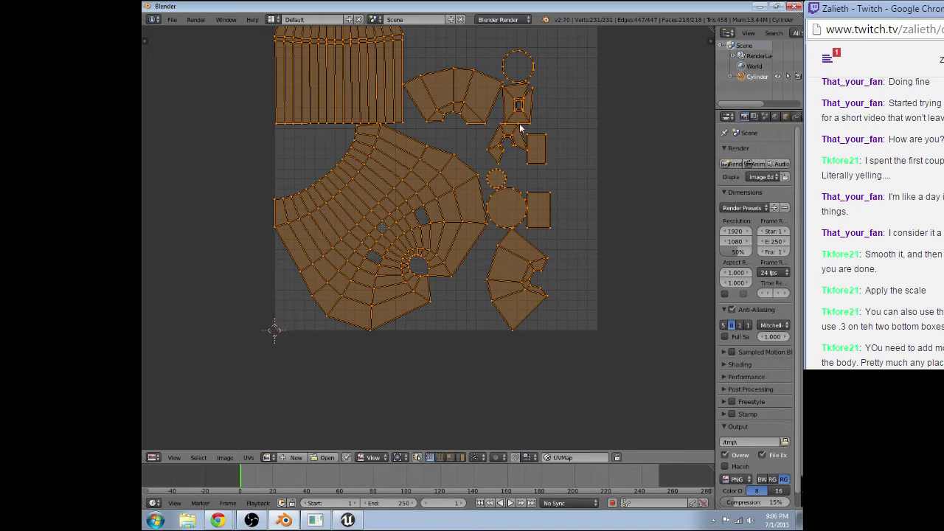
Select the small rectangle UV island, try moving it, then cancel the move
scroll(457, 149, "up", 1)
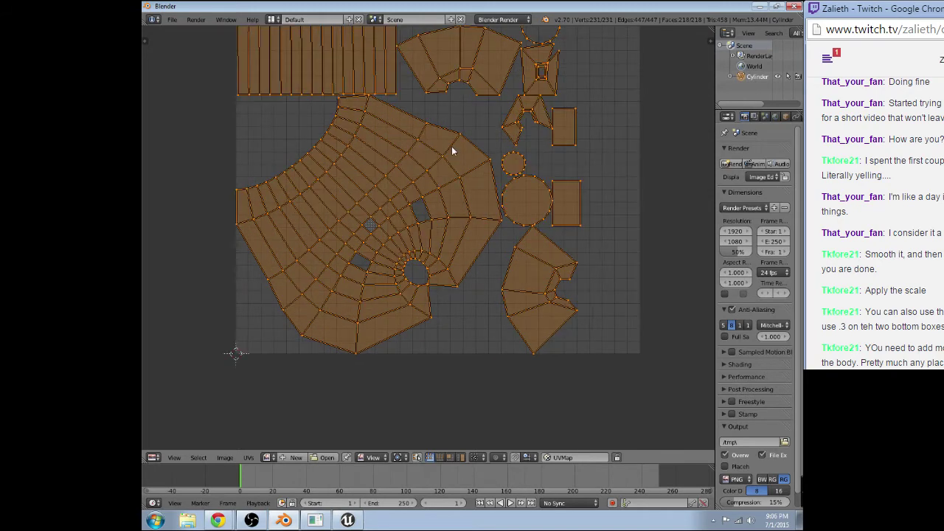
middle_click_drag(366, 227, 366, 280)
right_click(364, 279)
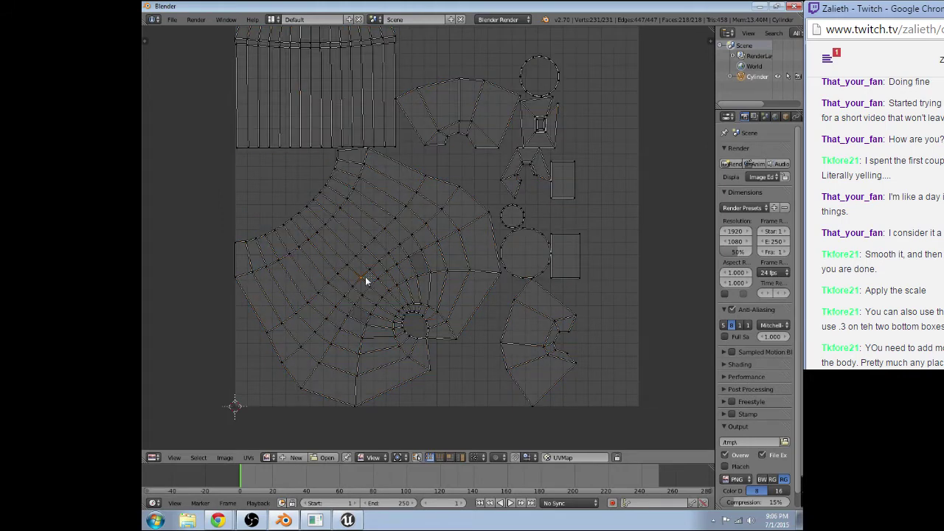
right_click(519, 174)
right_click(568, 166)
key("ctrl+l")
key("g")
key("Escape")
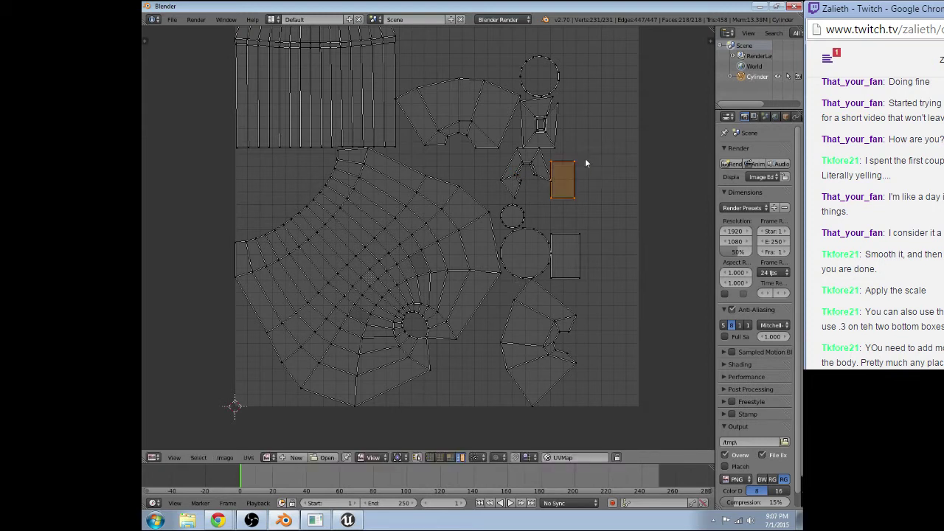
Merge the square island's corner UVs at center, then undo the merge that collapsed the layout
right_click(539, 124)
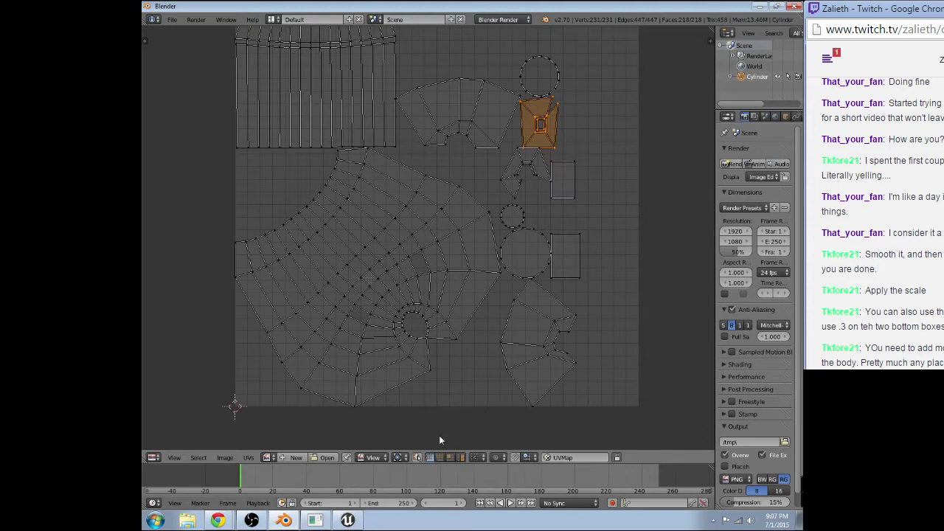
right_click(553, 105)
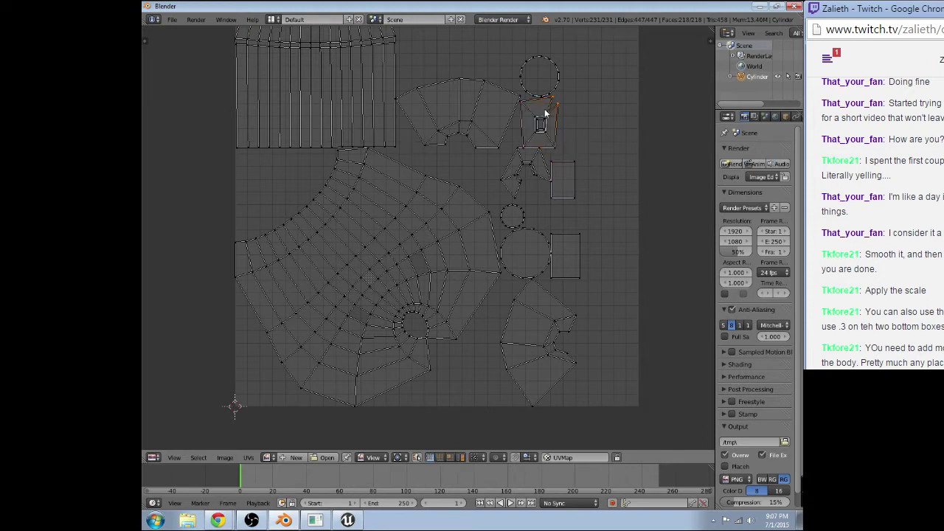
key("space")
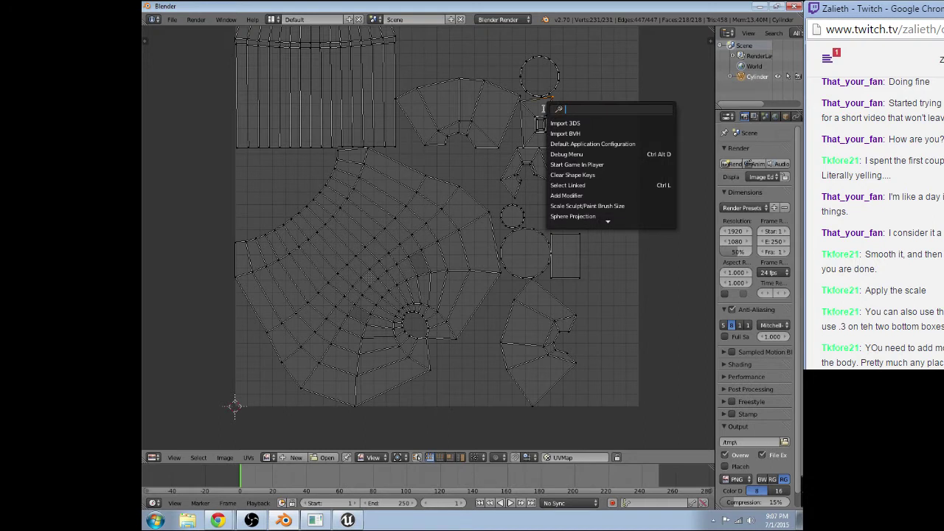
type("merge")
key("Return")
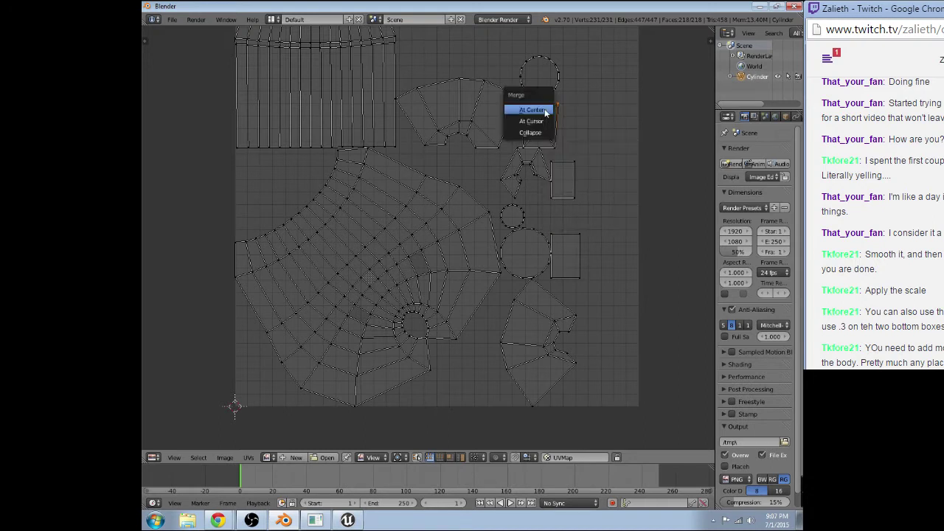
left_click(544, 111)
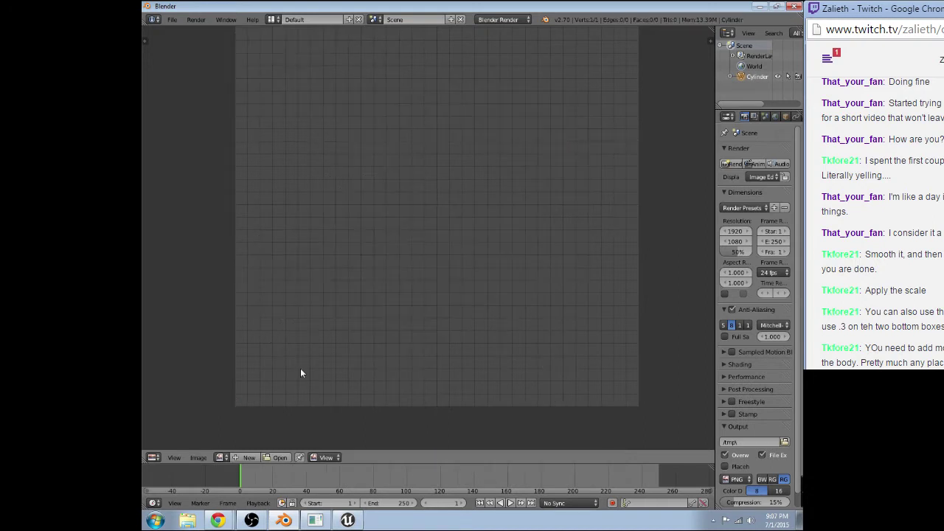
key("ctrl+z")
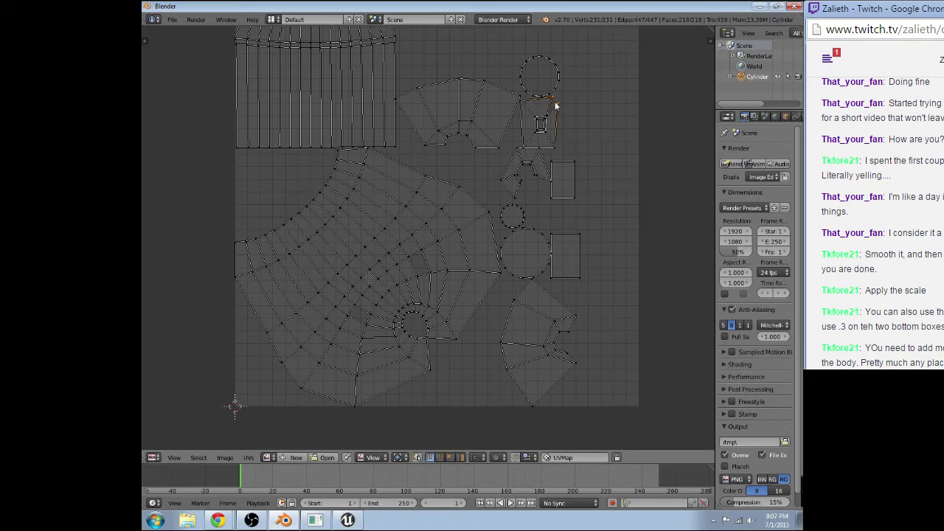
Weld the square island's selected corner vertices into one via UVs > Weld/Align > Weld
scroll(555, 107, "up", 2)
middle_click_drag(618, 126, 505, 224)
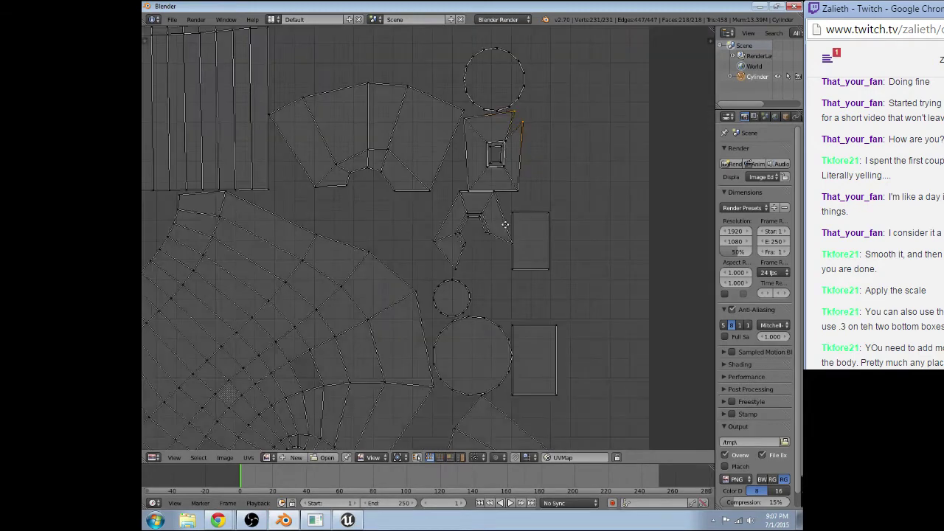
key("space")
type("Merge")
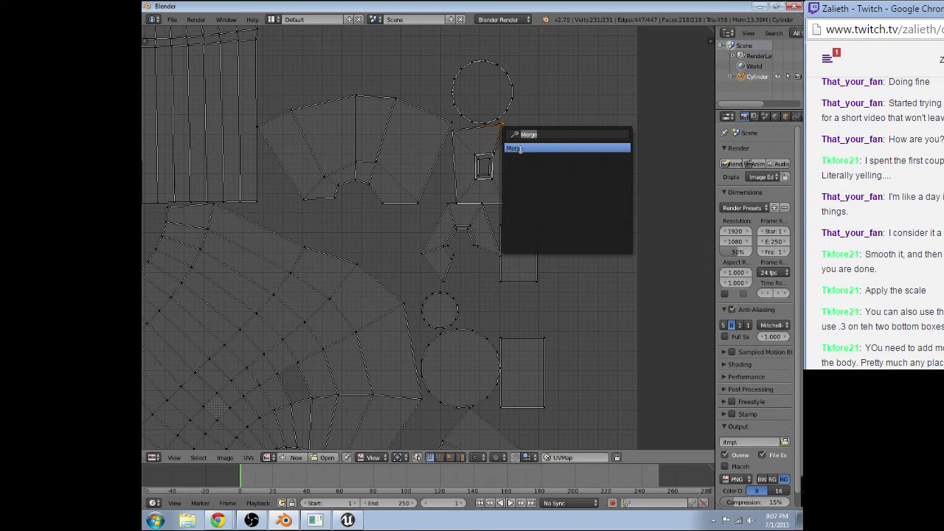
key("BackSpace")
key("BackSpace")
key("BackSpace")
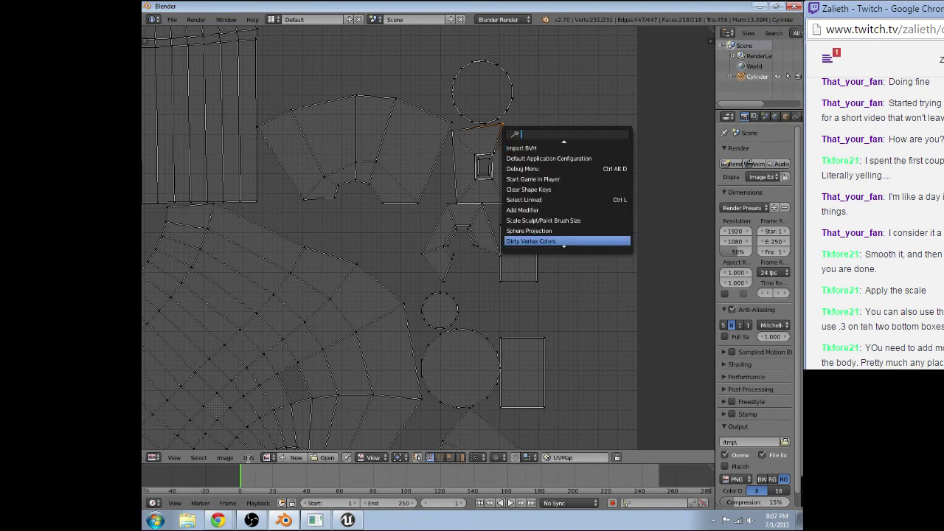
left_click(248, 457)
mouse_move(288, 251)
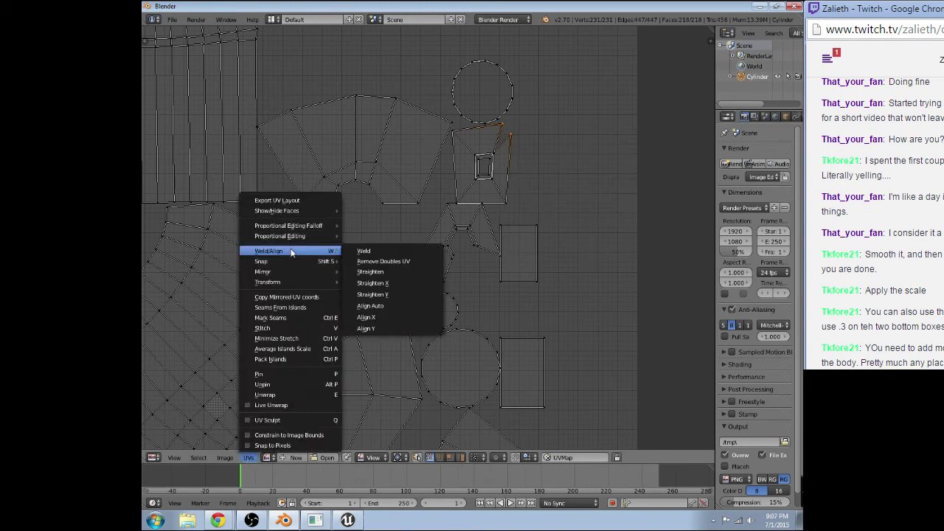
left_click(365, 252)
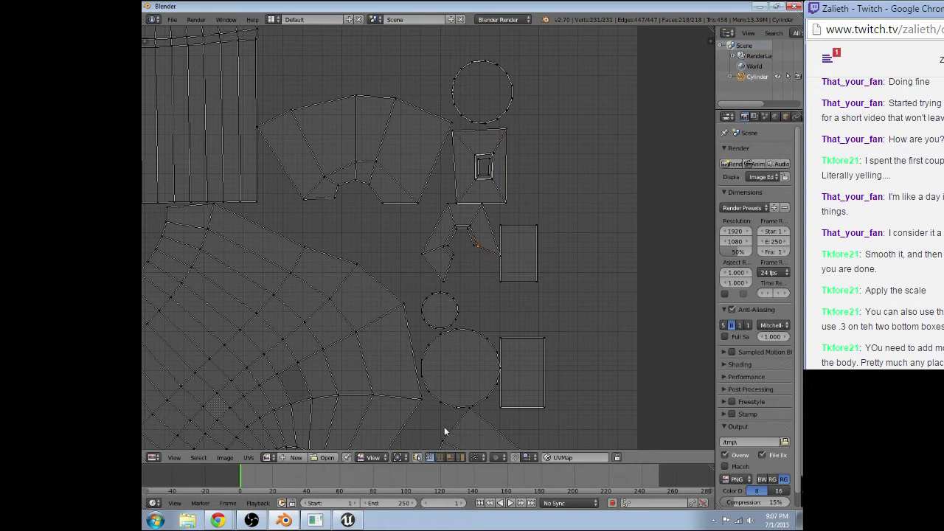
Select two edges of the small triangular island, undo a stitch, and pull them inward
right_click(485, 255)
right_click(452, 271, "shift")
key("v")
key("ctrl+z")
left_click(455, 270)
Undo the small island's reshape and move one of its corner vertices inward
key("ctrl+z")
scroll(450, 258, "up", 5)
scroll(487, 258, "up", 1)
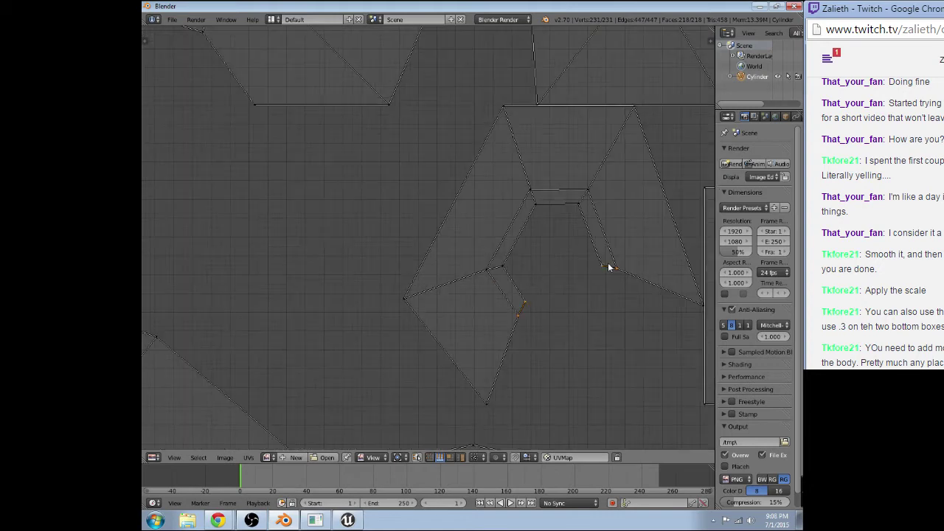
right_click_drag(610, 268, 575, 293)
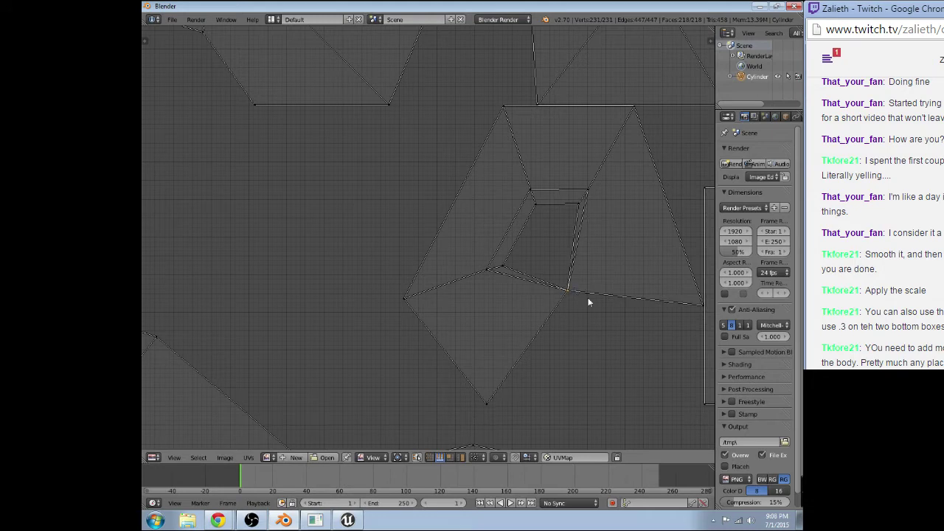
Weld the two meeting vertices, undo that weld, and zoom out over the layout
right_click(558, 315)
key("w")
left_click(567, 317)
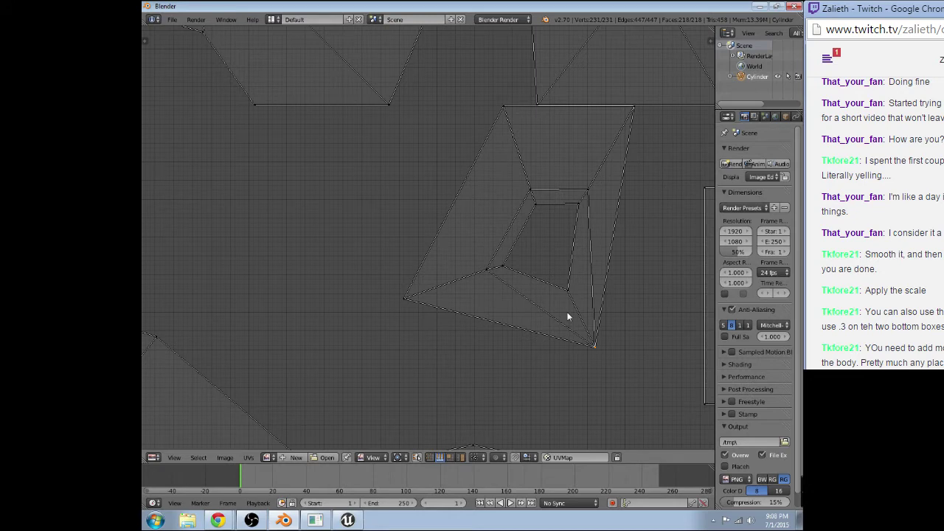
key("ctrl+z")
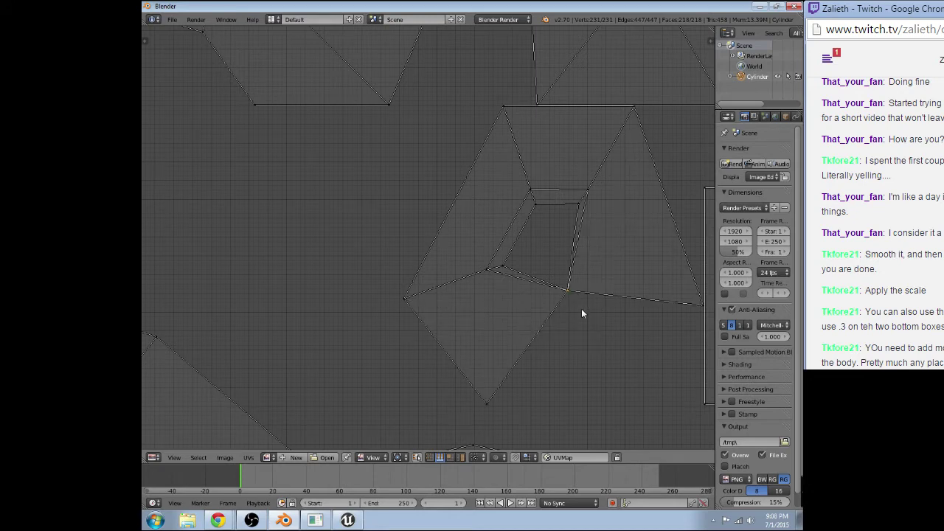
scroll(581, 308, "down", 3)
scroll(566, 286, "down", 1)
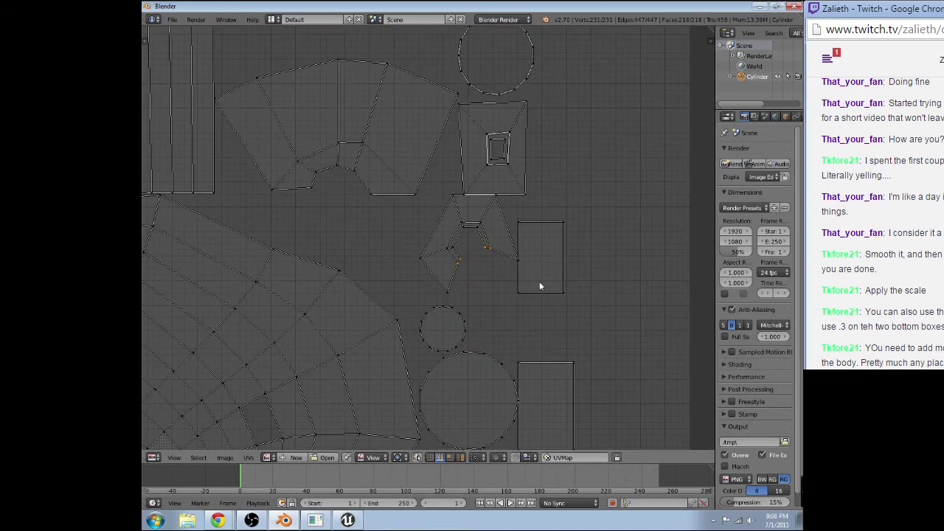
scroll(471, 287, "down", 4)
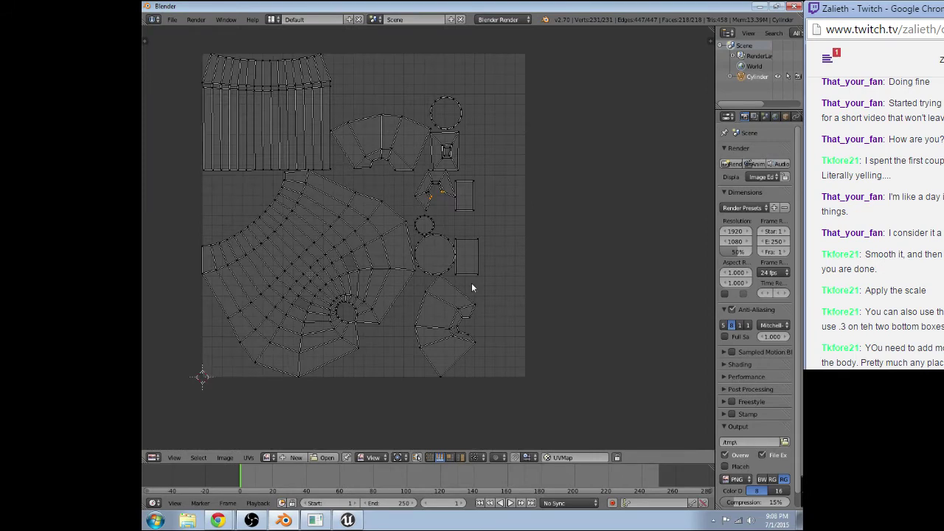
scroll(400, 209, "up", 2)
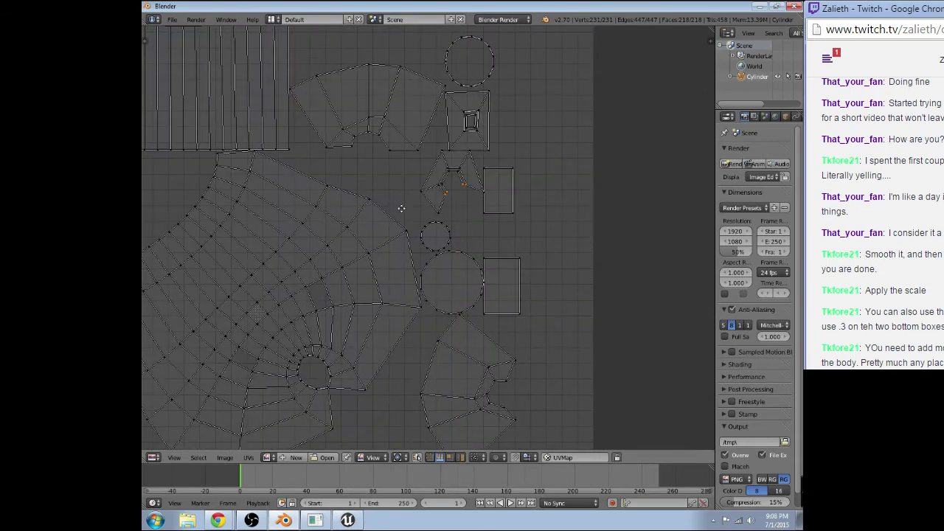
scroll(401, 209, "up", 4)
scroll(502, 183, "up", 4)
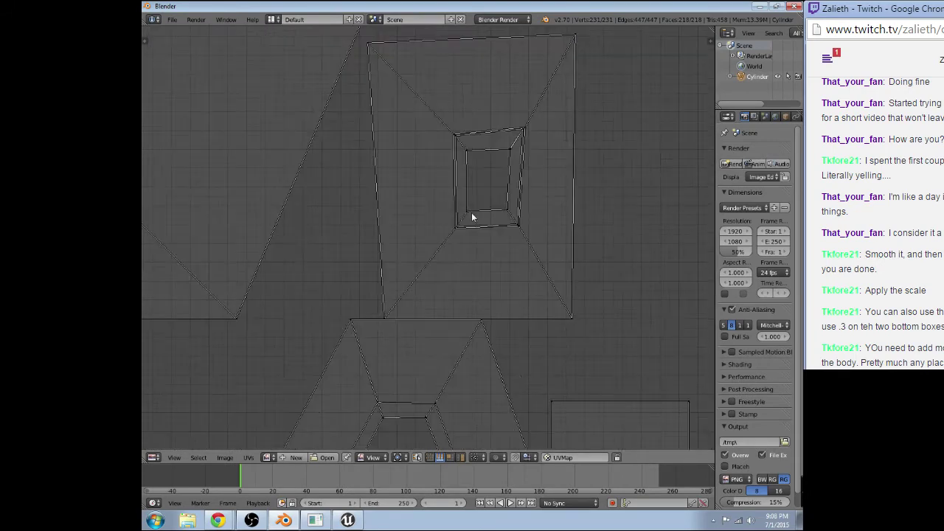
scroll(476, 207, "up", 2)
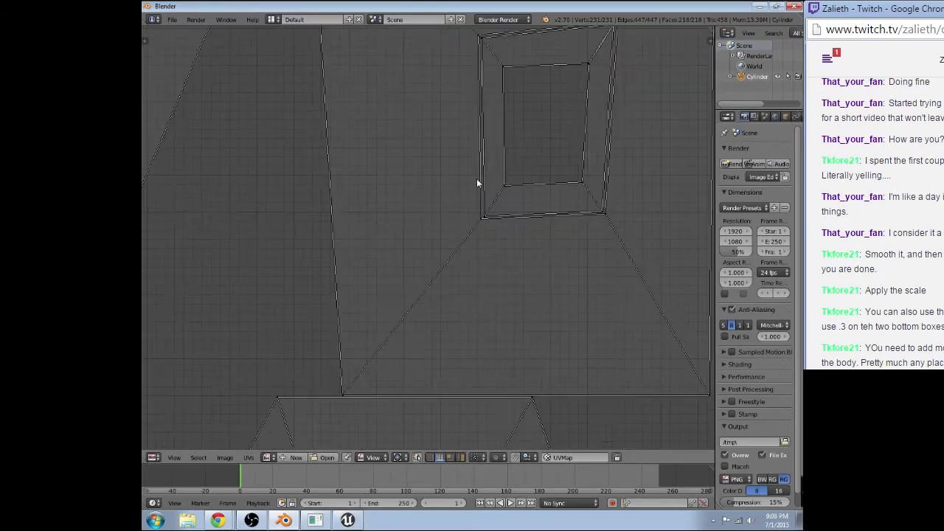
scroll(476, 178, "down", 2)
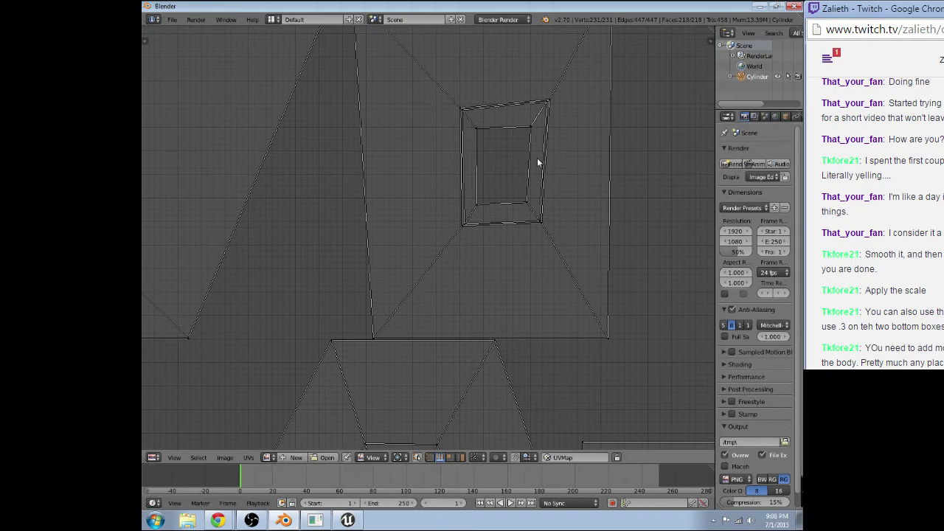
scroll(539, 162, "down", 7)
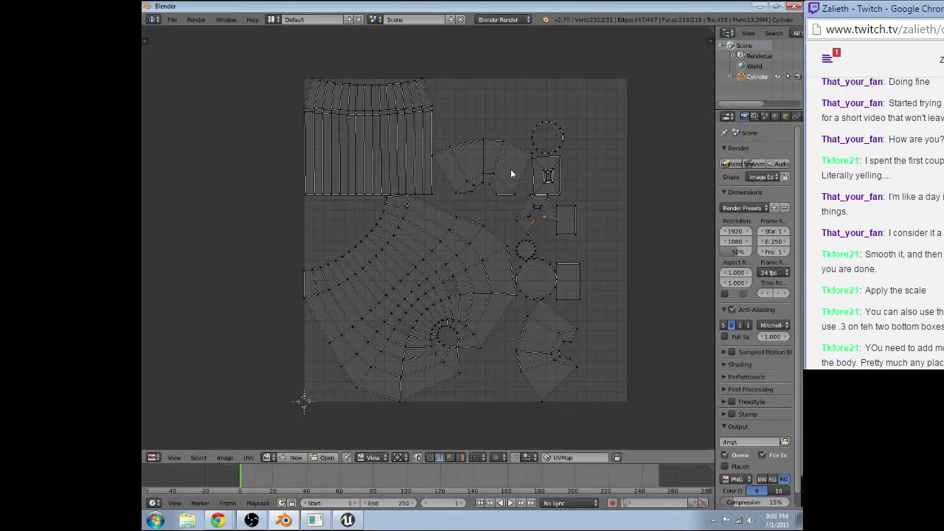
Select edges beside the body island's round hole, then bring up the editor-type list
scroll(480, 228, "up", 3)
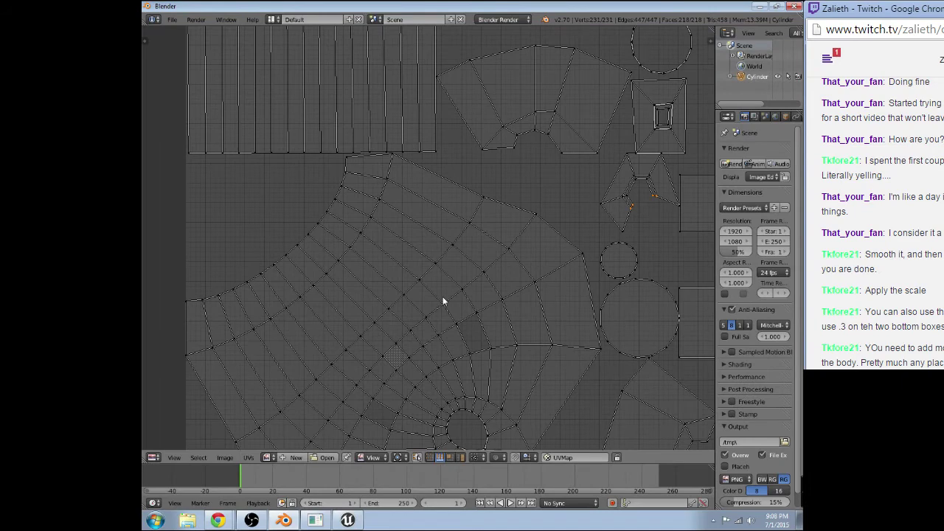
middle_click_drag(442, 301, 424, 171)
right_click(466, 323)
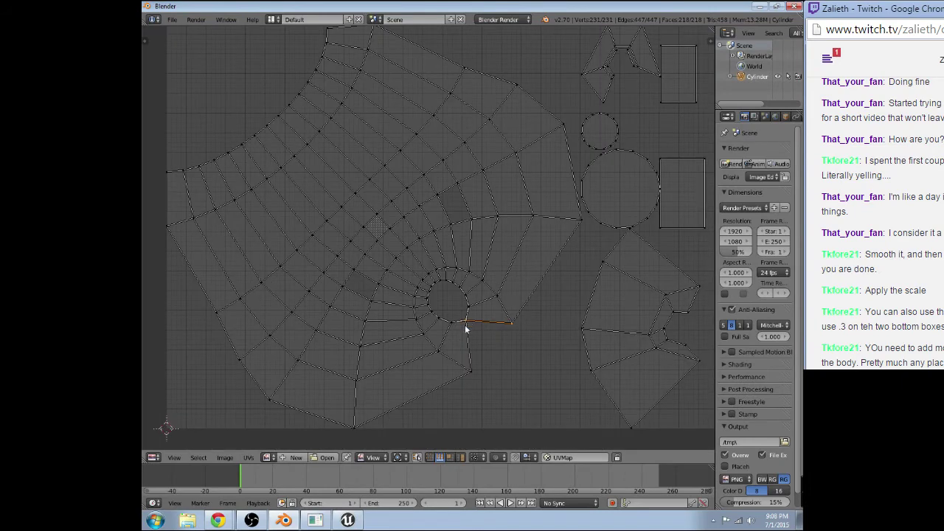
scroll(466, 330, "up", 3)
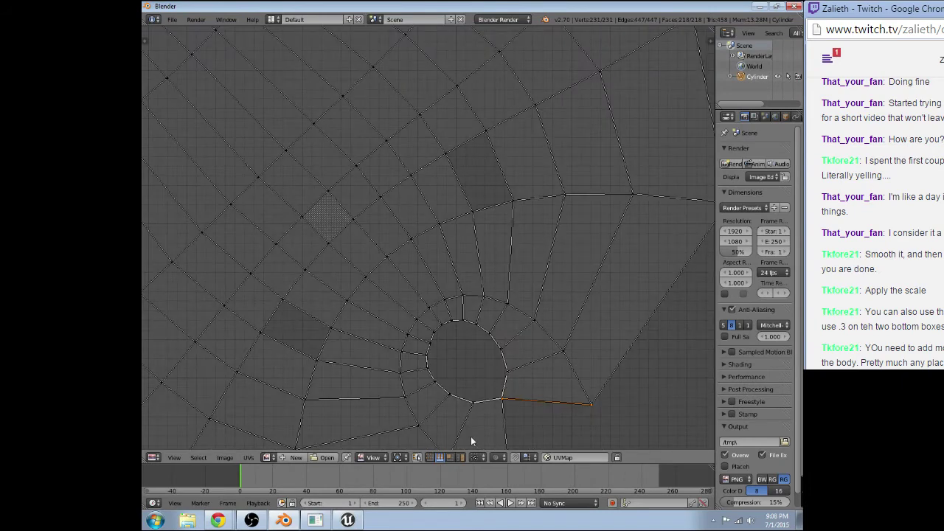
left_click(248, 457)
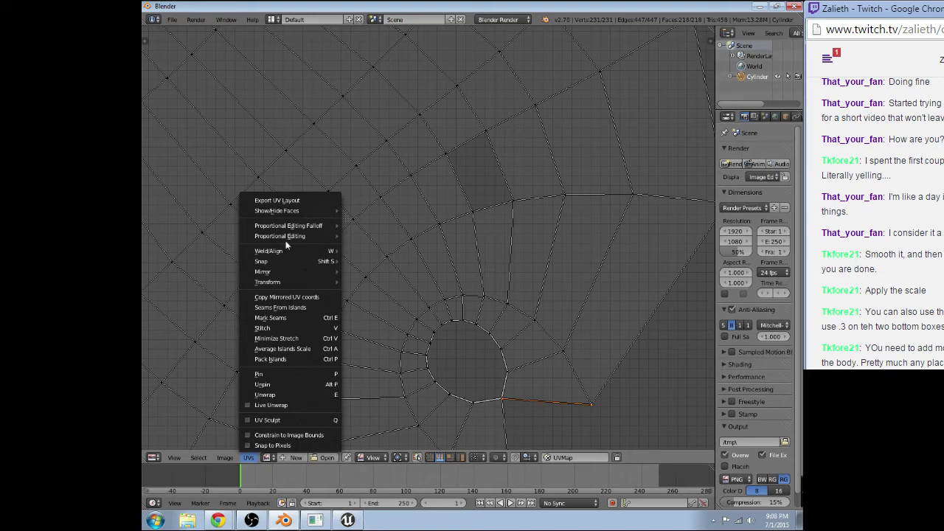
scroll(483, 193, "down", 4)
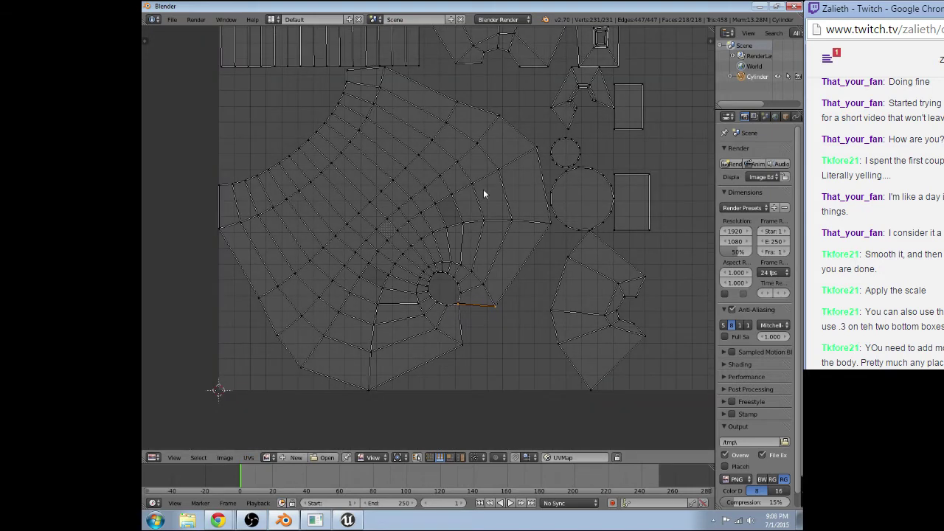
right_click(369, 283, "shift")
right_click(459, 310, "shift")
scroll(459, 310, "up", 3)
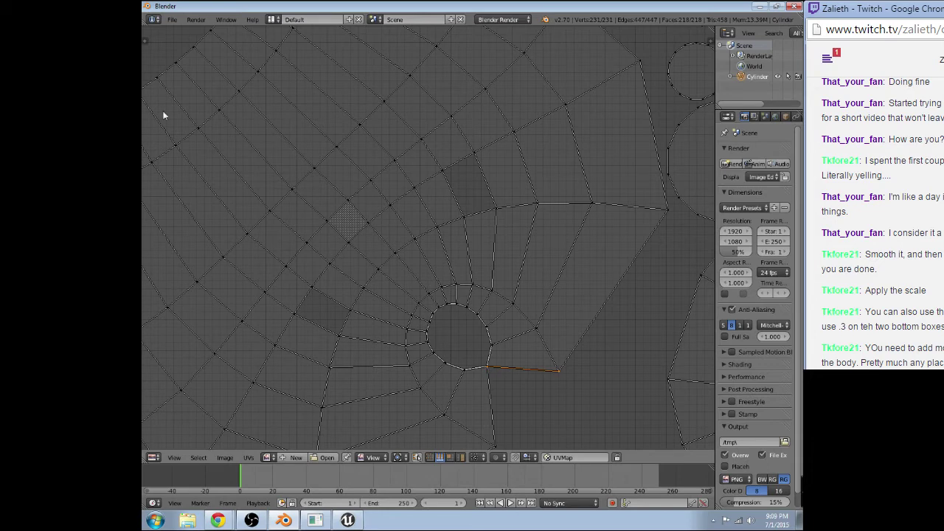
left_click(173, 458)
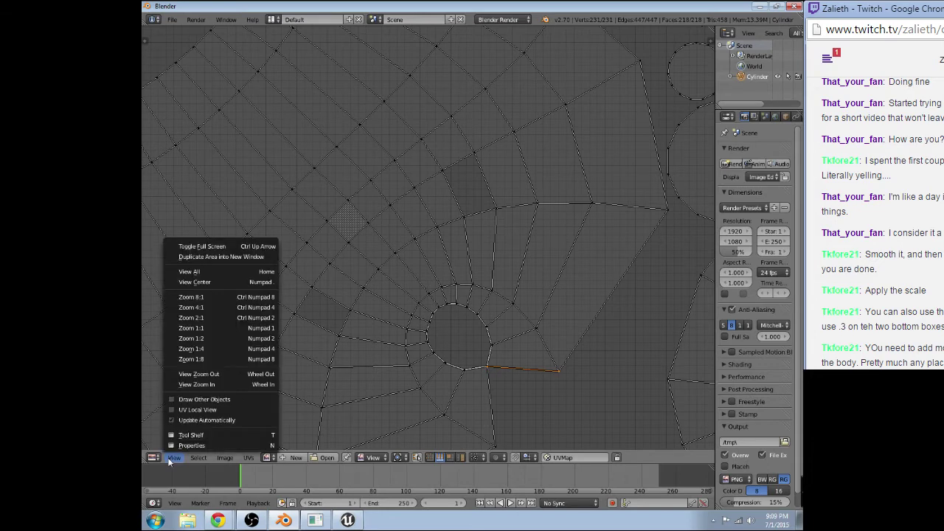
left_click(153, 458)
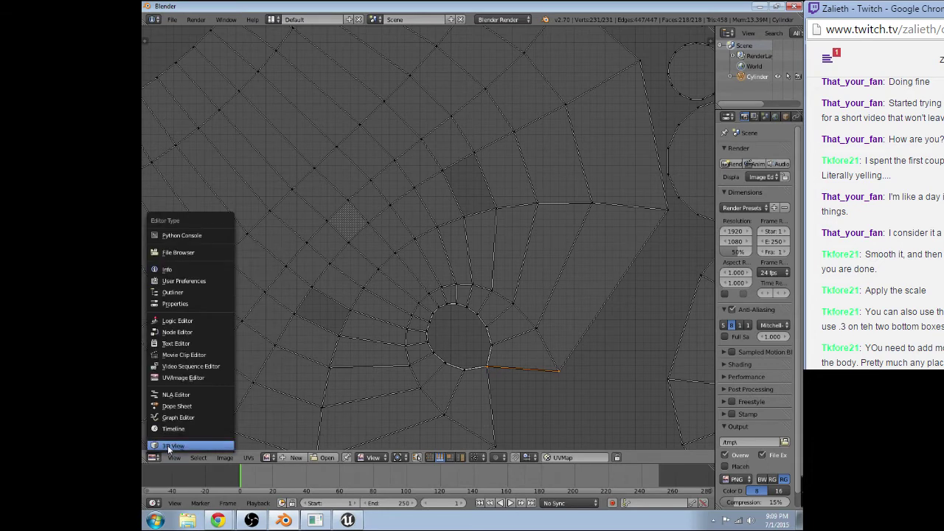
In the 3D view, select the neck edge loop and mark it as a seam
left_click(169, 445)
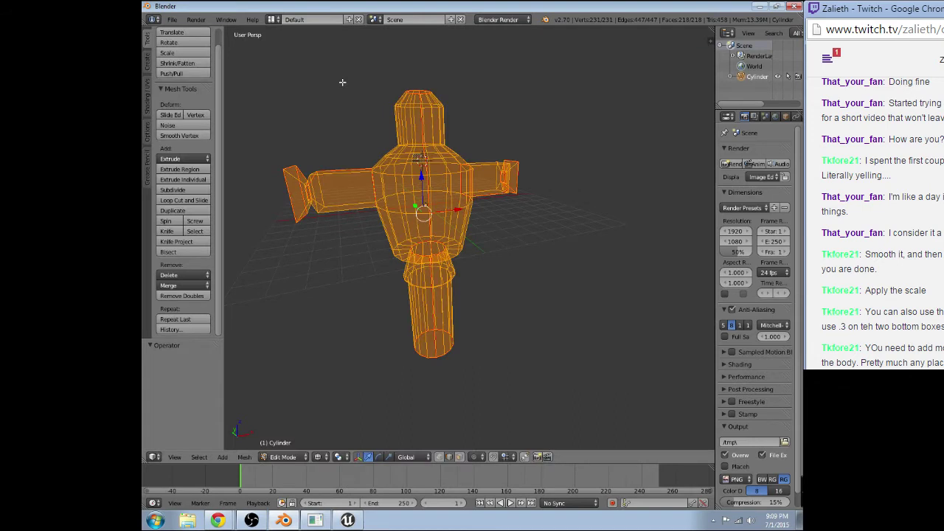
right_click(381, 413)
mouse_move(342, 82)
middle_mouse_down()
mouse_move(380, 413)
mouse_move(381, 284)
mouse_move(389, 380)
mouse_move(386, 212)
middle_mouse_up()
right_click(379, 215, "alt")
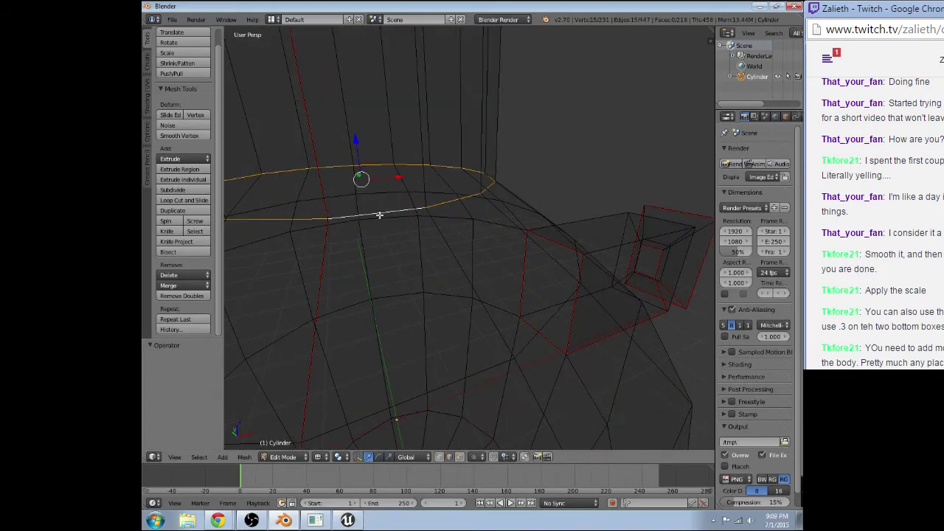
scroll(438, 239, "down", 5)
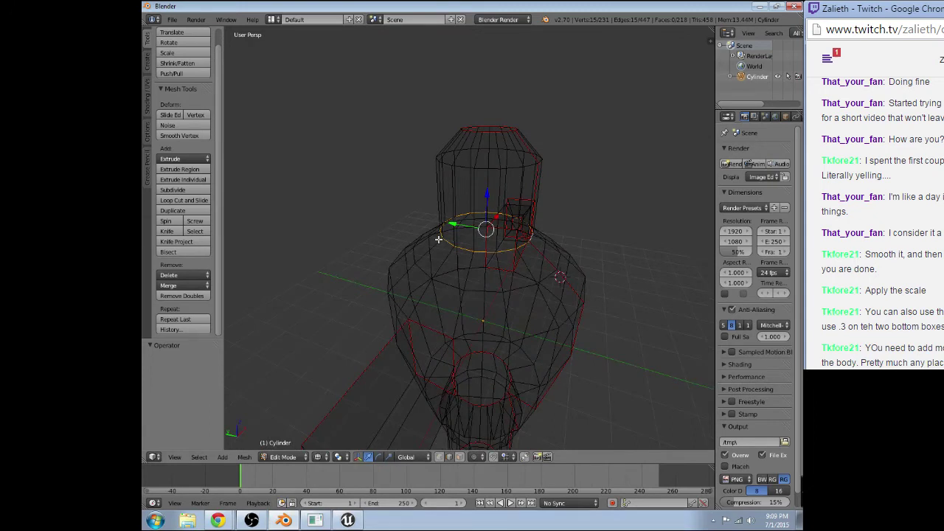
middle_click_drag(438, 239, 259, 462)
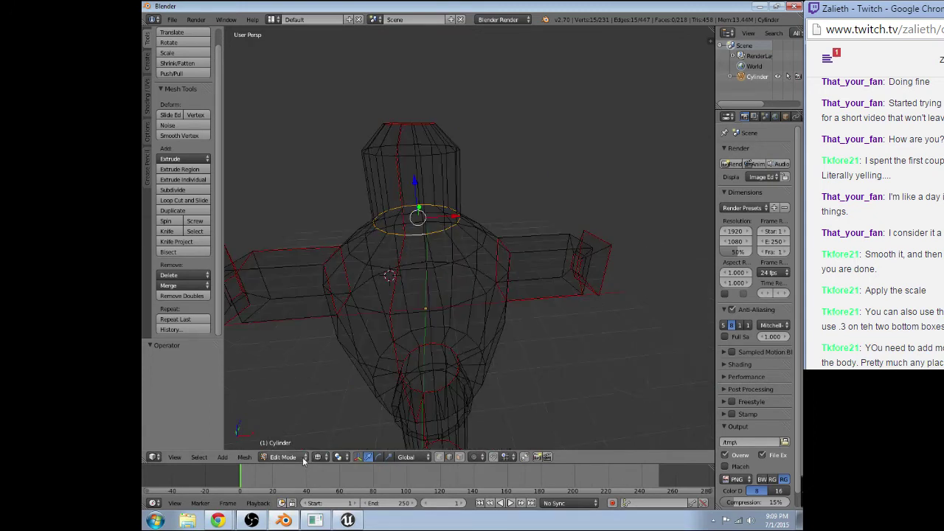
left_click(244, 457)
left_click(392, 129)
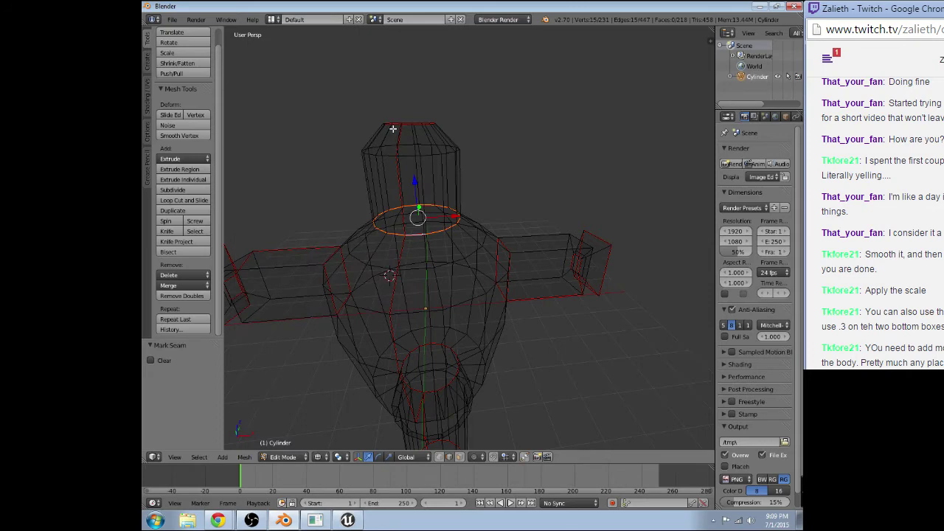
Select all, re-unwrap the mesh, and switch the area to the UV layout
key("a")
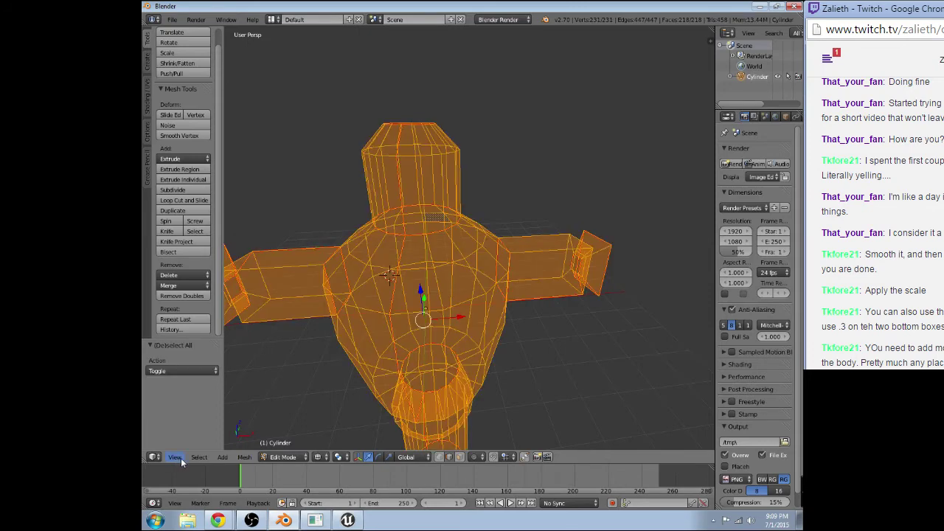
left_click(245, 456)
left_click(368, 374)
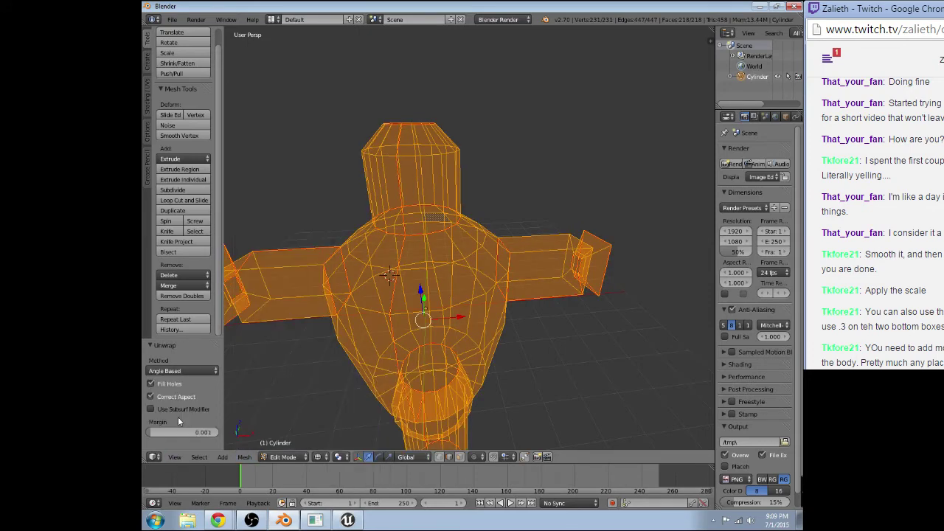
key("shift+F10")
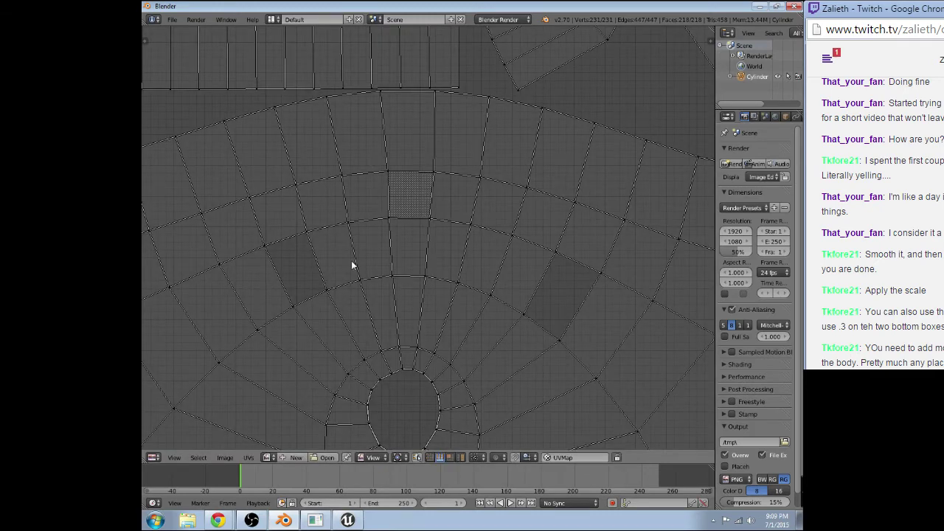
Zoom out over the re-unwrapped UV layout, then return to the 3D view with Shift+F5
scroll(398, 292, "down", 4)
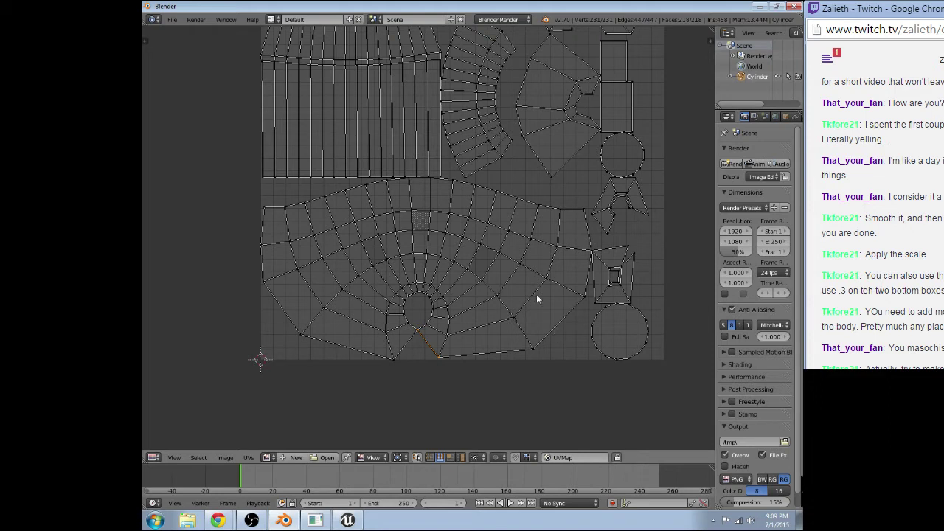
scroll(536, 294, "down", 1)
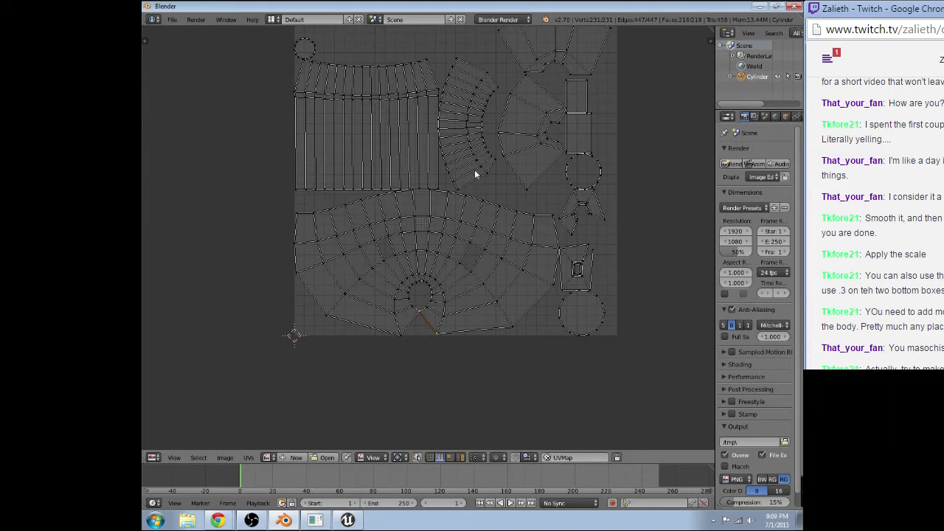
scroll(360, 158, "up", 2, "shift")
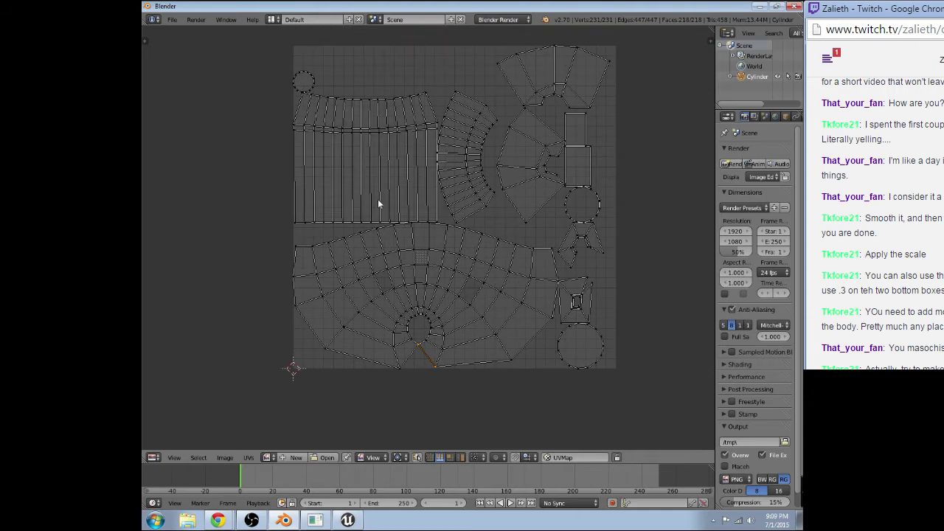
key("shift+F5")
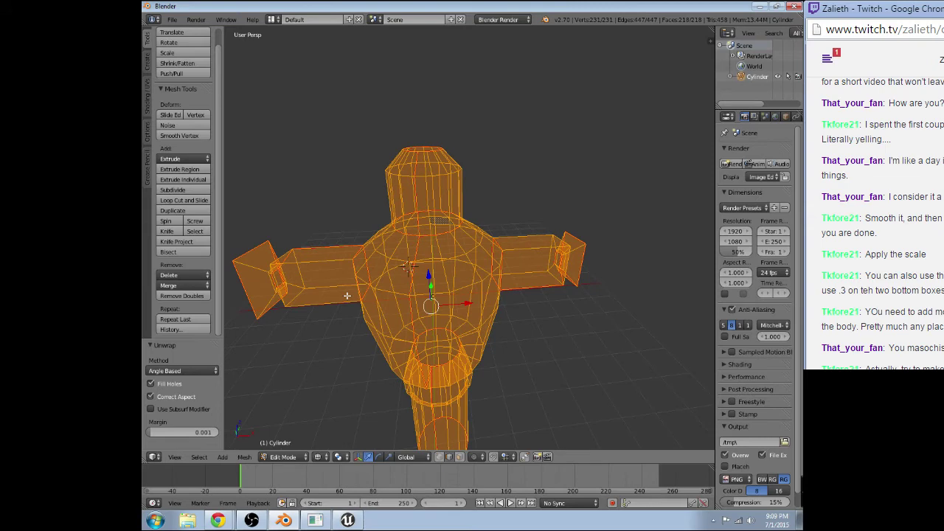
Select the edge loop at the top of the leg and mark it as a seam
right_click(347, 295)
mouse_move(347, 295)
middle_mouse_down()
mouse_move(358, 177)
mouse_move(414, 402)
middle_mouse_up()
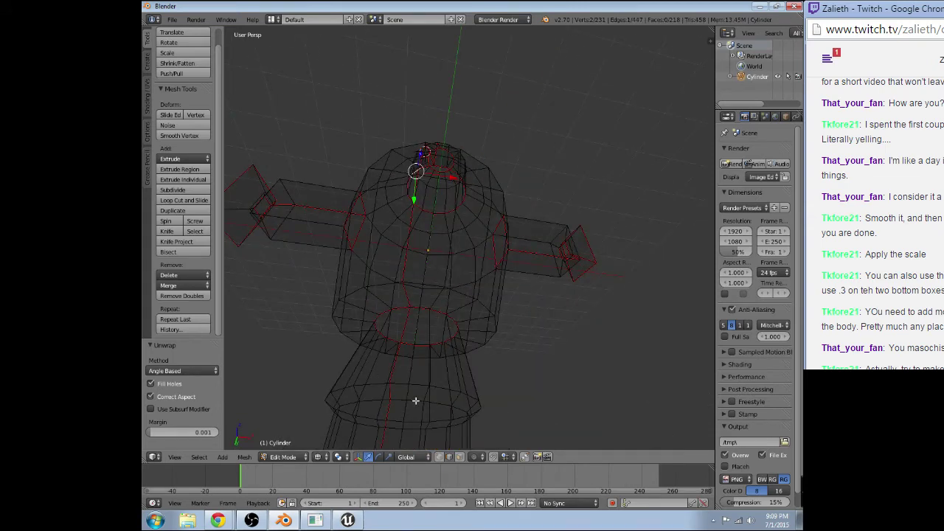
middle_click_drag(415, 400, 440, 319)
right_click(440, 319, "alt")
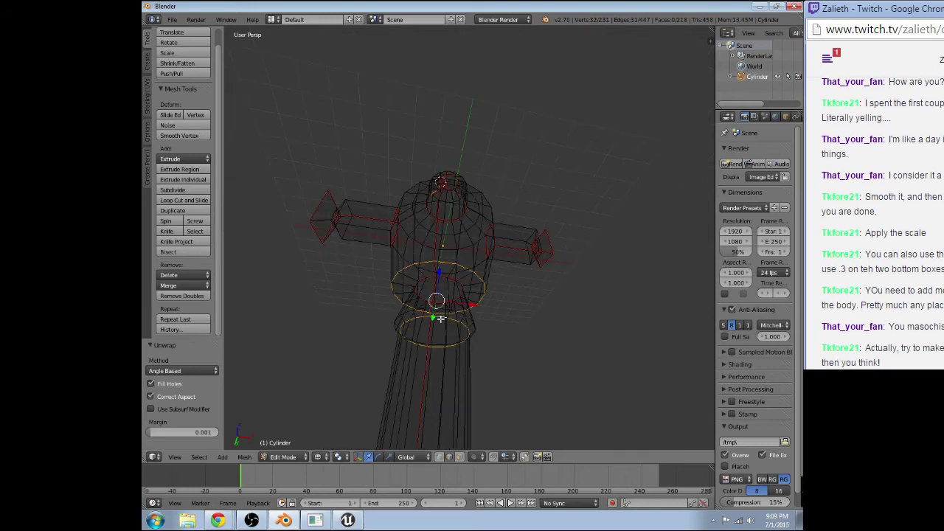
right_click(438, 319, "alt")
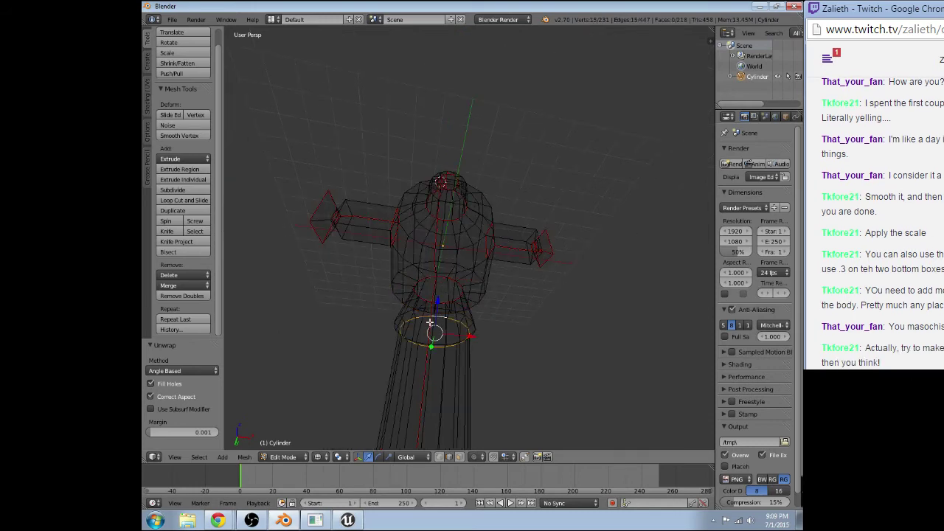
scroll(430, 322, "up", 2)
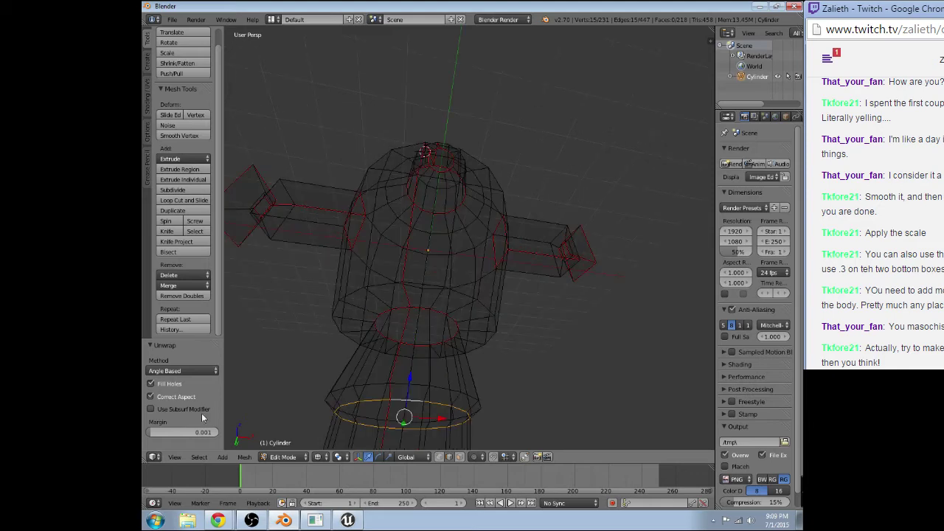
left_click(244, 457)
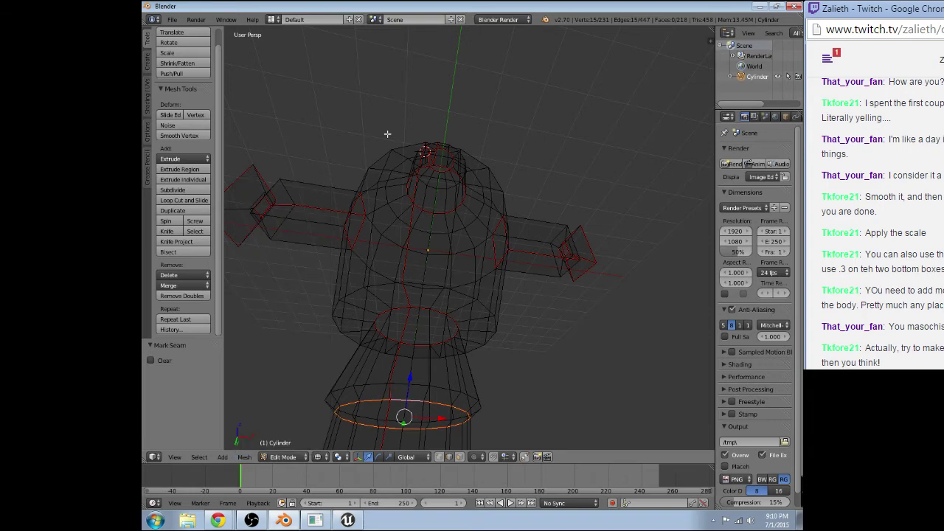
Select the whole mesh, unwrap it with U > Unwrap, and bring up the editor-type list
key("a")
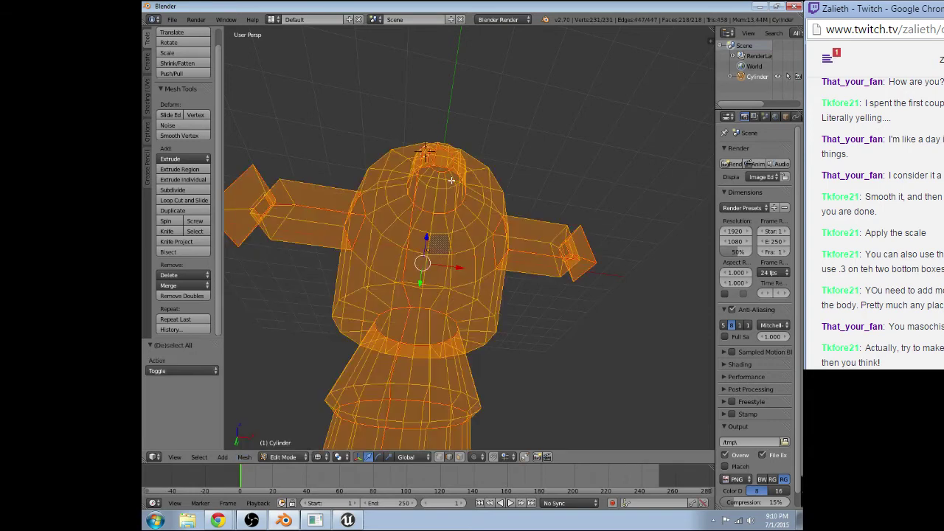
scroll(451, 180, "down", 3)
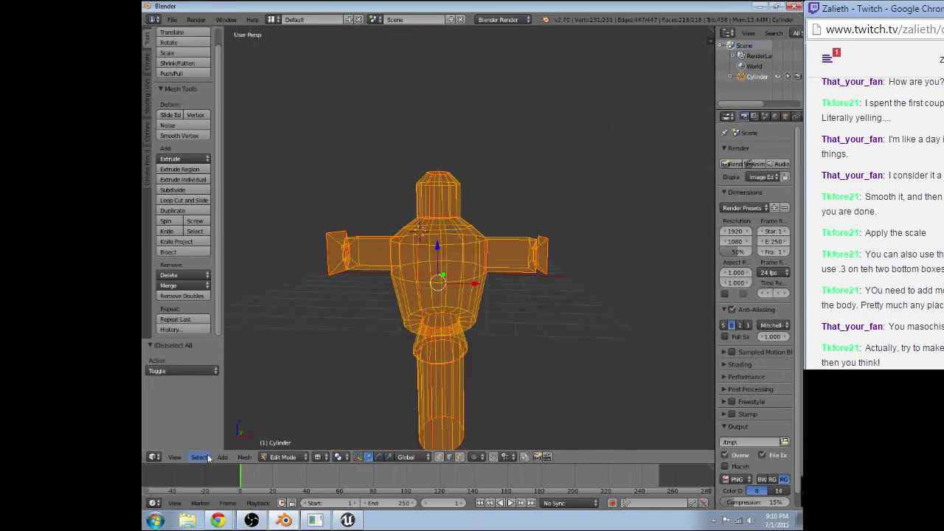
key("u")
left_click(194, 458)
left_click(154, 458)
left_click(186, 375)
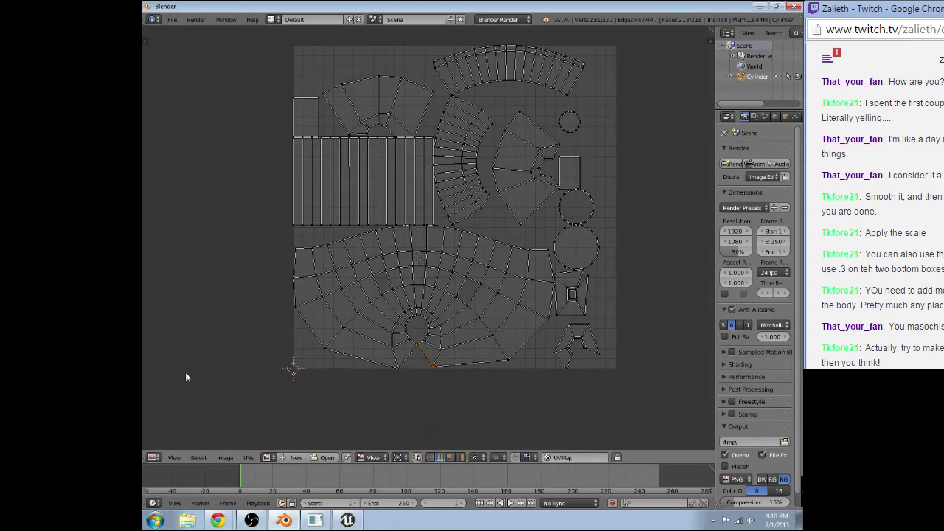
right_click(567, 179)
scroll(566, 291, "up", 3)
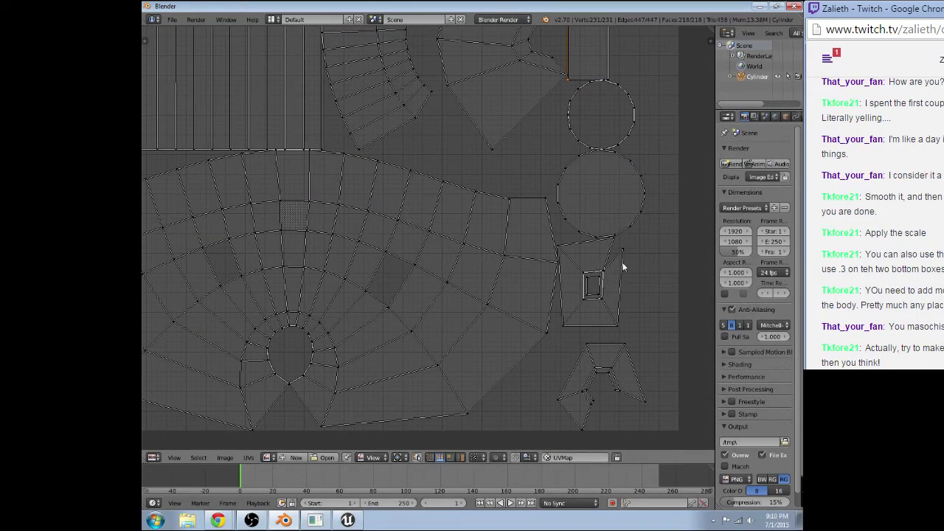
Return to the 3D view and clear the seam from selected edges at the arm's end
left_click(153, 457)
left_click(174, 447)
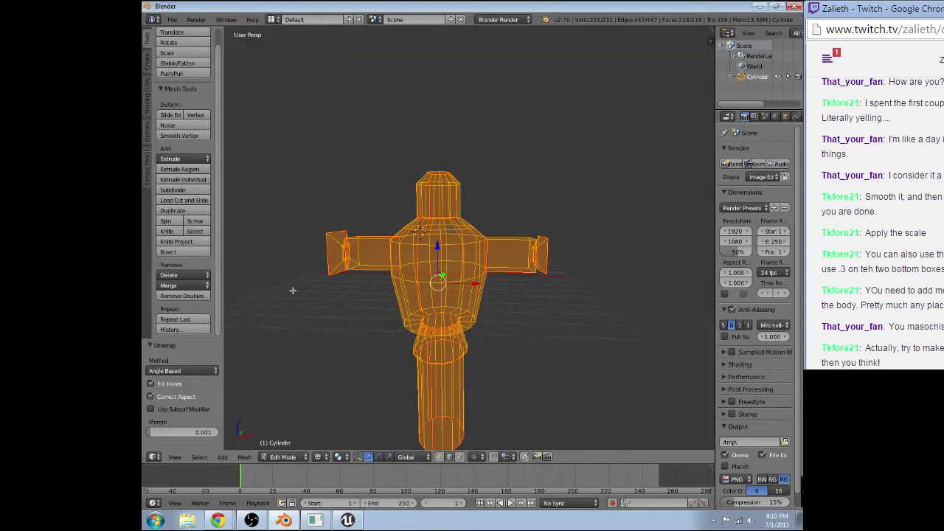
key("a")
scroll(292, 291, "up", 6)
scroll(531, 284, "down", 1)
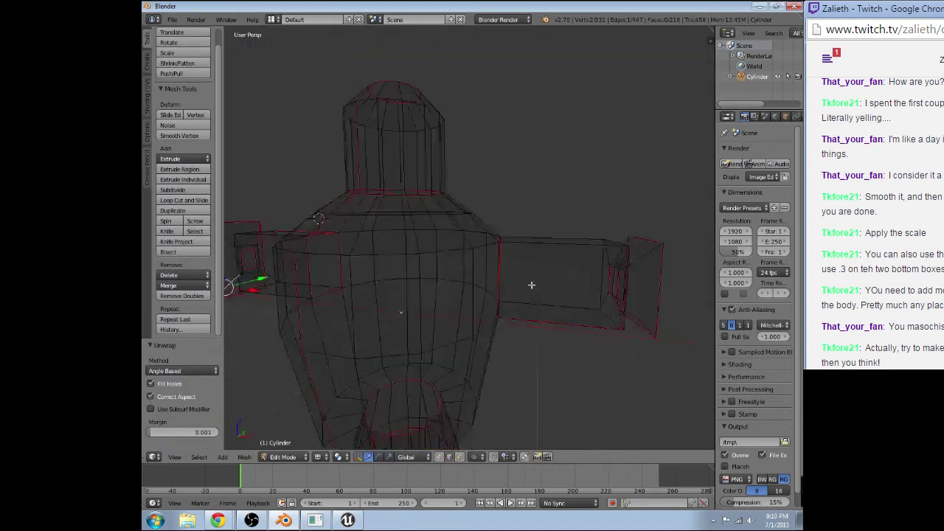
mouse_move(531, 285)
middle_mouse_down()
mouse_move(535, 278)
mouse_move(507, 264)
mouse_move(472, 265)
mouse_move(301, 354)
middle_mouse_up()
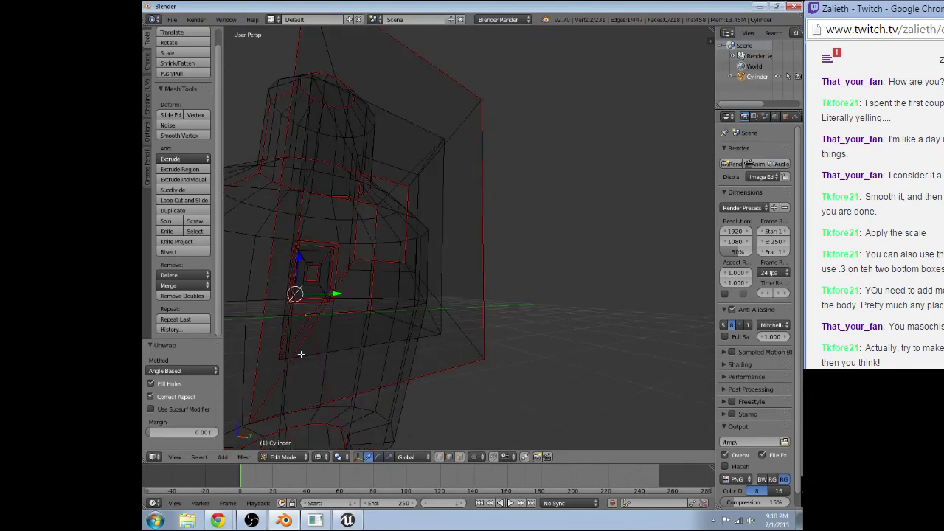
scroll(316, 373, "up", 3)
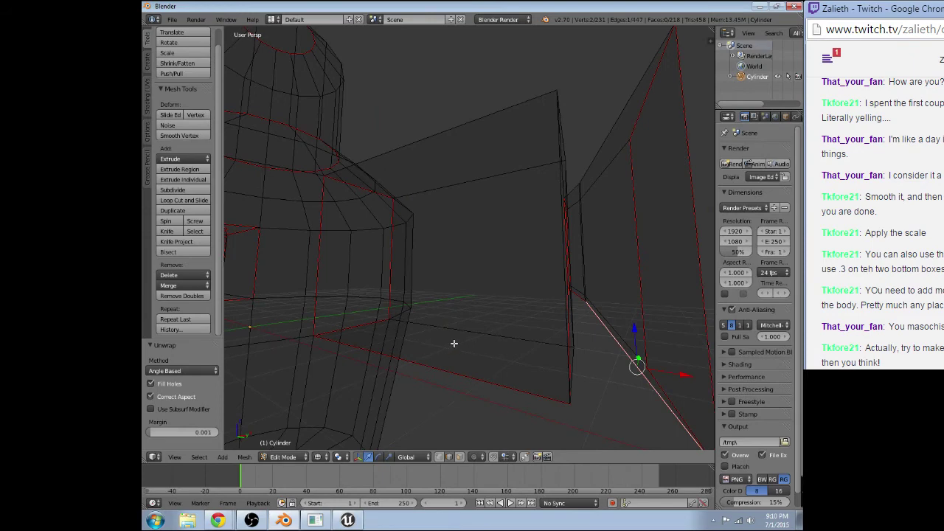
middle_click_drag(454, 342, 525, 241)
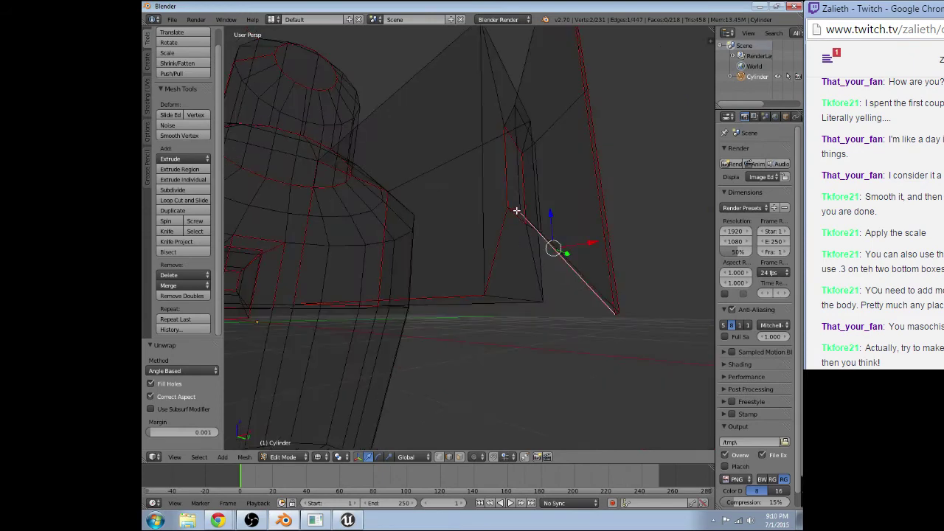
right_click(516, 211, "shift")
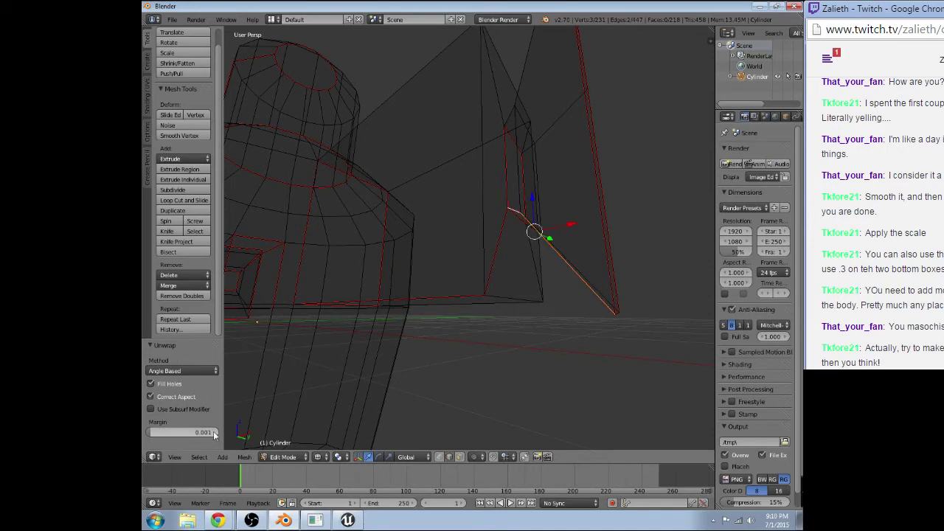
left_click(245, 456)
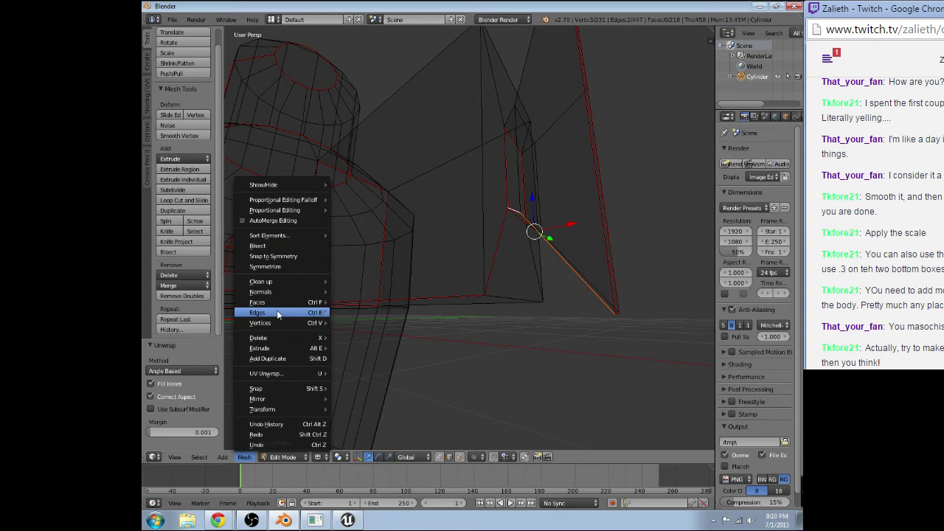
left_click(369, 258)
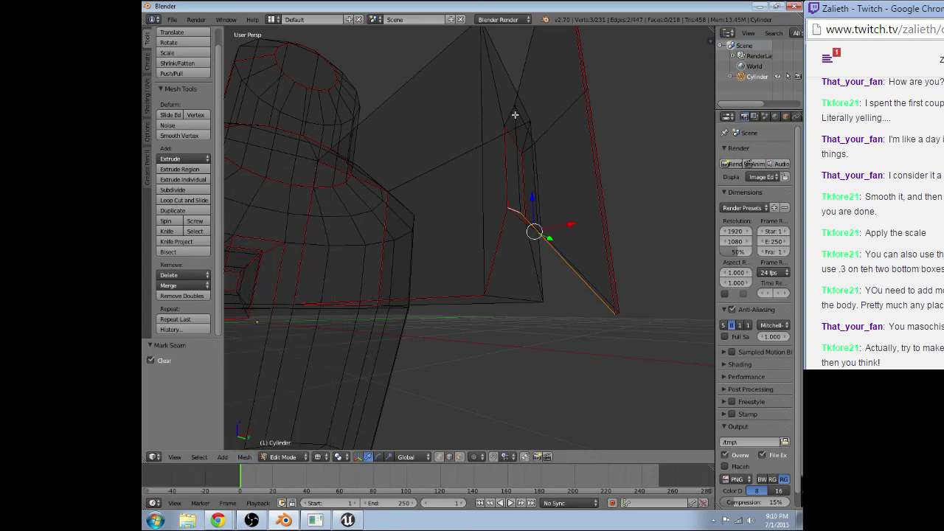
Clear the seam from the diagonal edge across the arm-end box
middle_click_drag(515, 114, 512, 255)
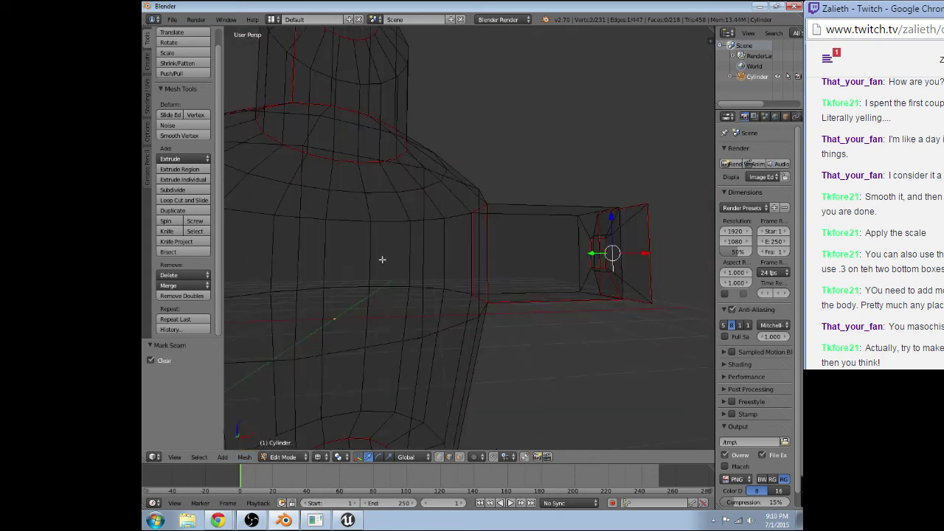
mouse_move(382, 259)
middle_mouse_down()
mouse_move(436, 234)
mouse_move(433, 273)
mouse_move(272, 375)
mouse_move(415, 230)
middle_mouse_up()
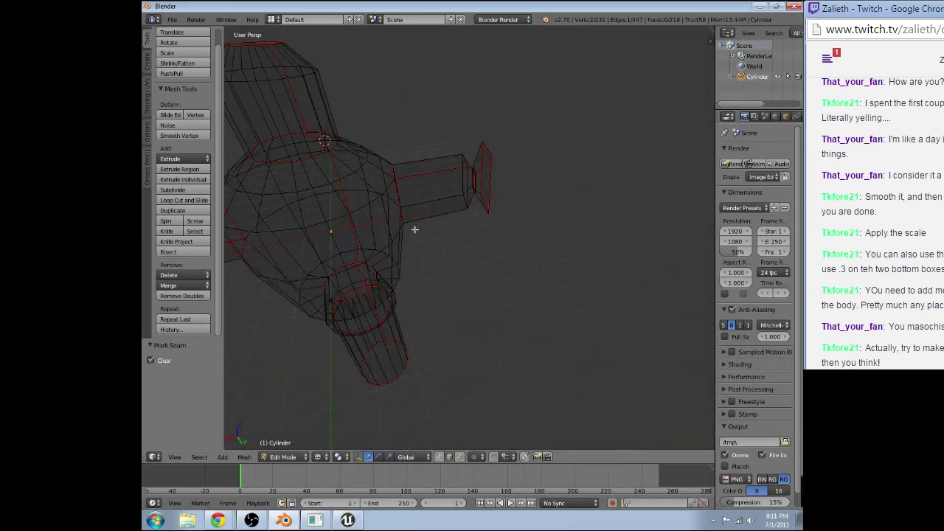
scroll(414, 230, "up", 5)
scroll(432, 185, "up", 1)
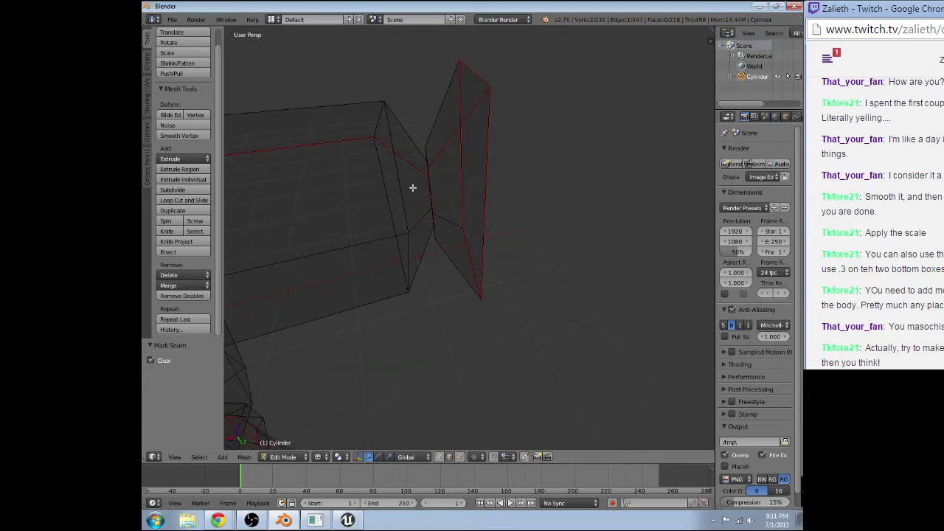
middle_click_drag(413, 188, 156, 205)
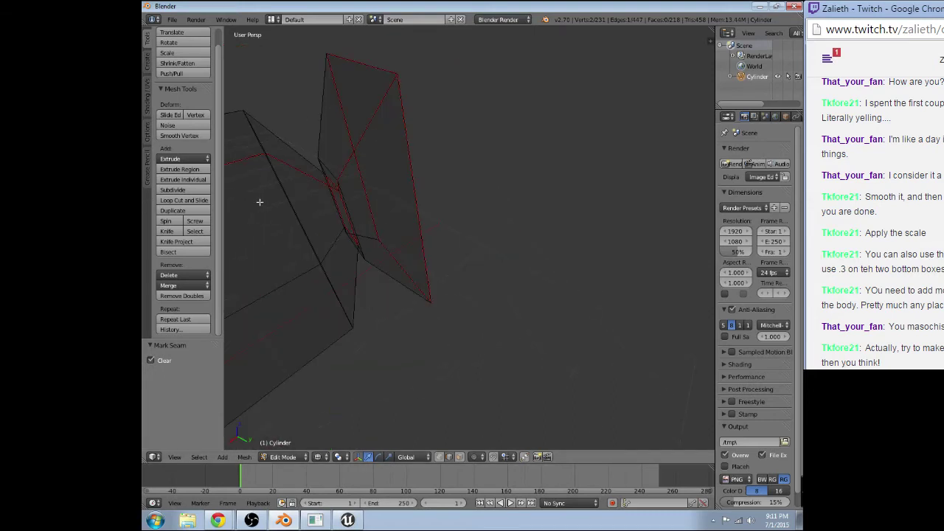
middle_click_drag(259, 202, 302, 193)
right_click(417, 126)
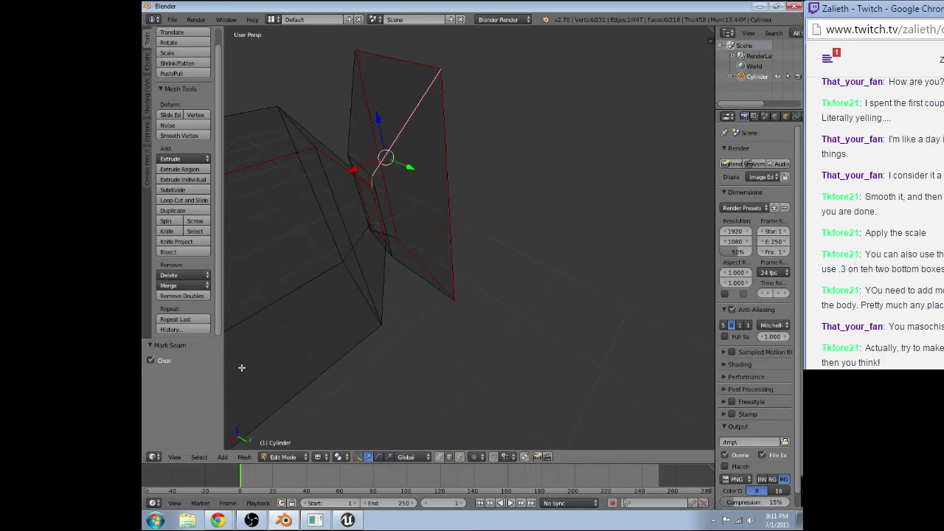
left_click(244, 456)
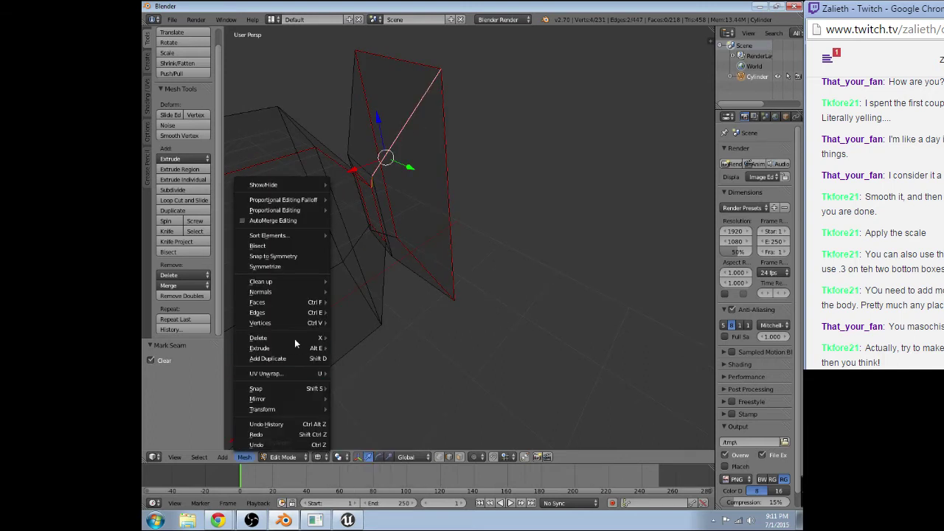
mouse_move(266, 312)
left_click(378, 164)
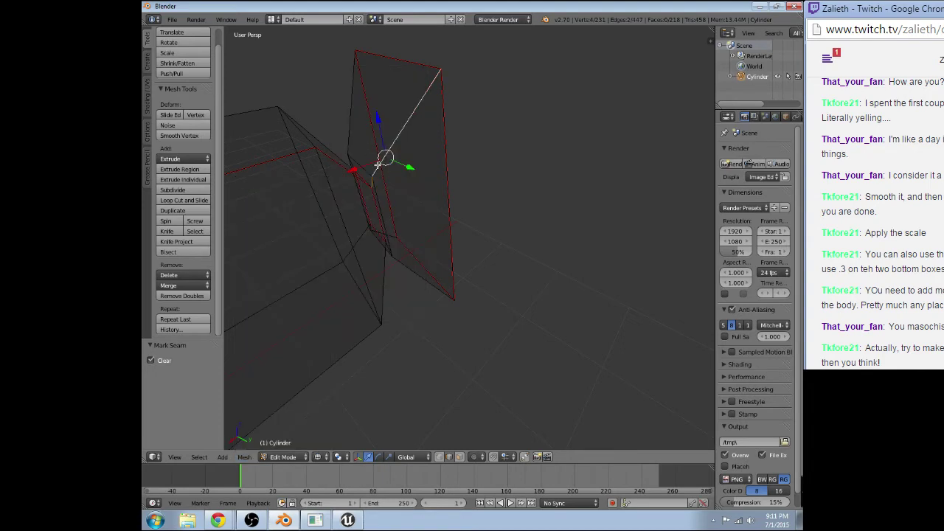
Deselect everything and pull back to view the whole seamed figure
mouse_move(438, 245)
middle_mouse_down()
mouse_move(438, 274)
mouse_move(398, 267)
mouse_move(575, 243)
mouse_move(592, 288)
mouse_move(531, 260)
mouse_move(563, 235)
mouse_move(483, 379)
middle_mouse_up()
key("a")
scroll(400, 378, "up", 4)
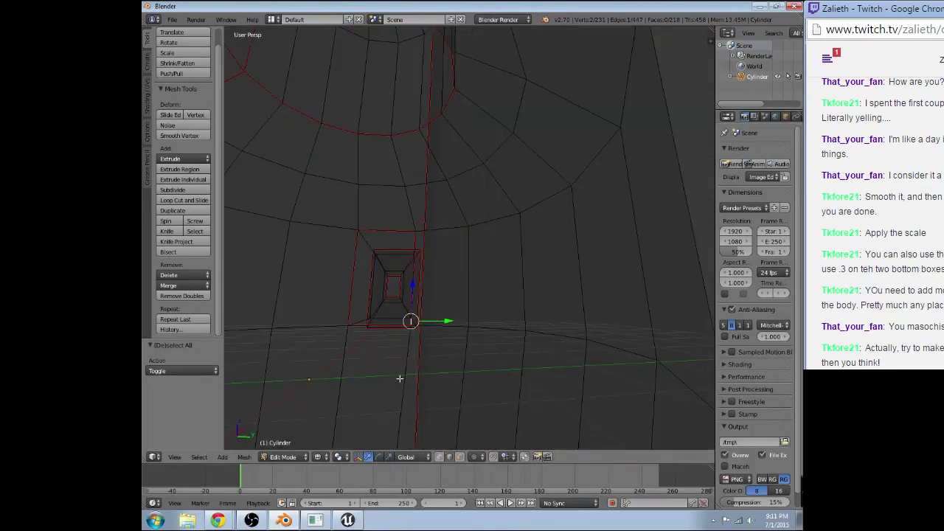
mouse_move(400, 379)
middle_mouse_down()
mouse_move(445, 236)
mouse_move(426, 254)
mouse_move(430, 261)
mouse_move(388, 276)
middle_mouse_up()
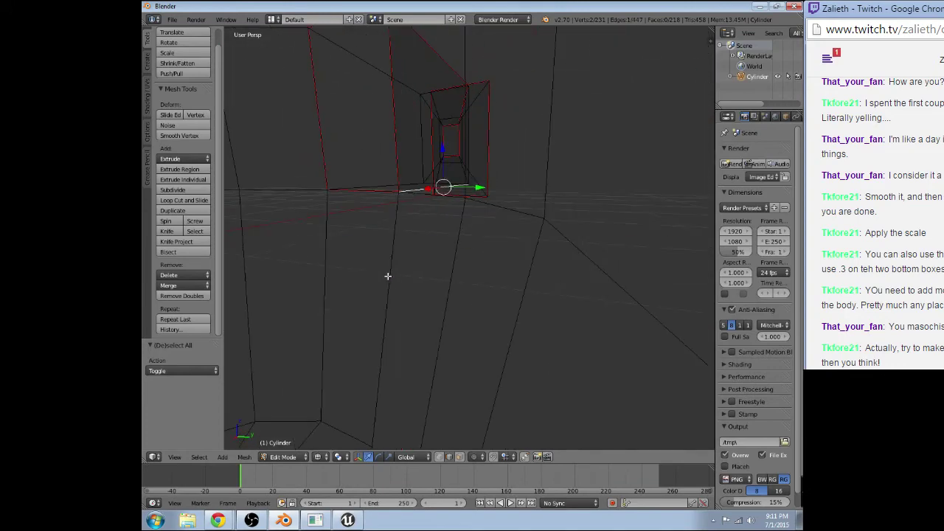
scroll(388, 276, "down", 5)
mouse_move(453, 280)
middle_mouse_down()
mouse_move(621, 236)
mouse_move(502, 281)
middle_mouse_up()
Select the whole mesh, unwrap it, and show it in the UV/Image Editor
key("a")
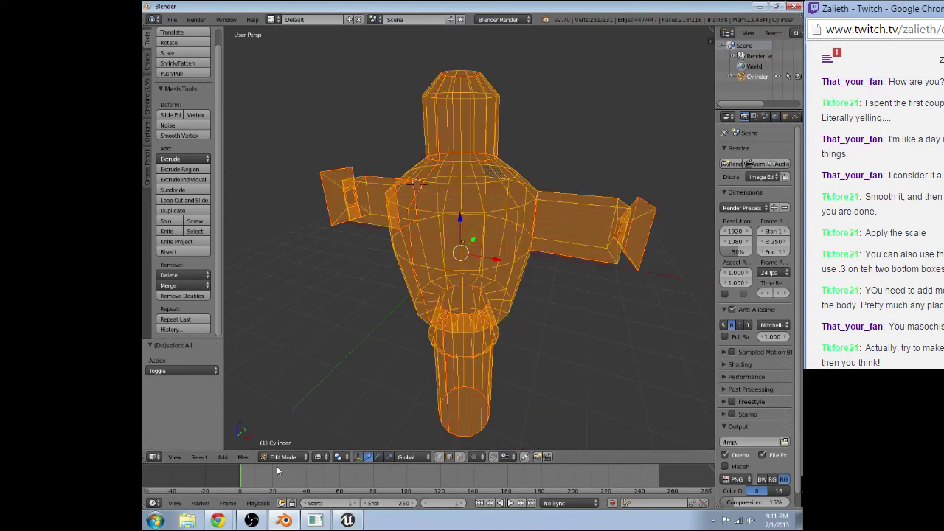
left_click(245, 457)
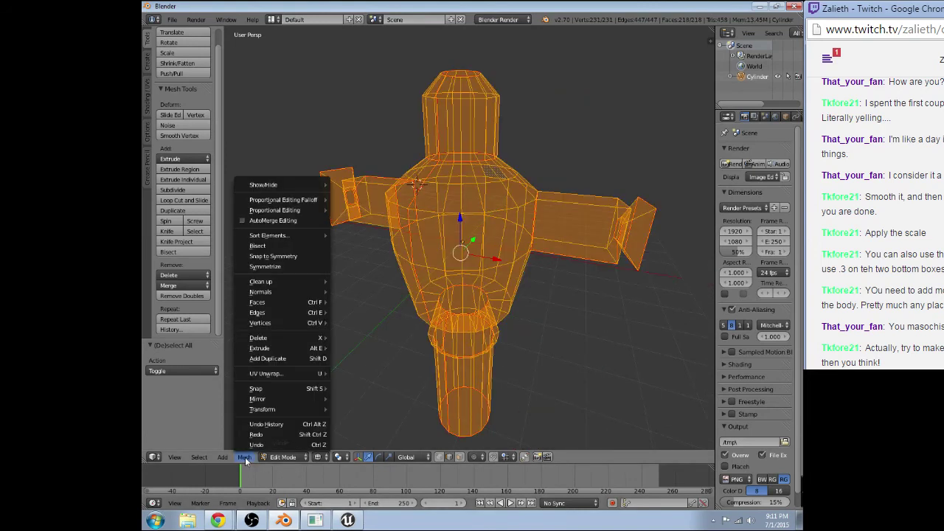
left_click(175, 457)
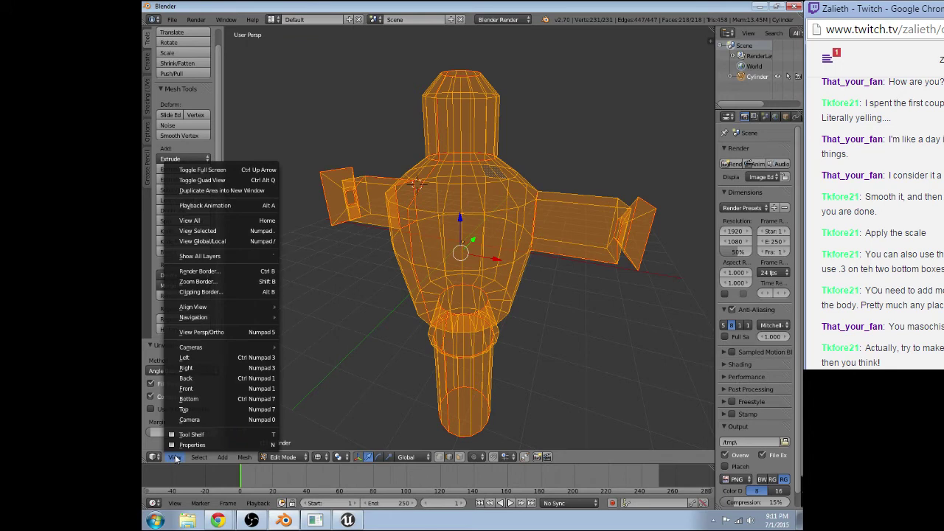
left_click(154, 457)
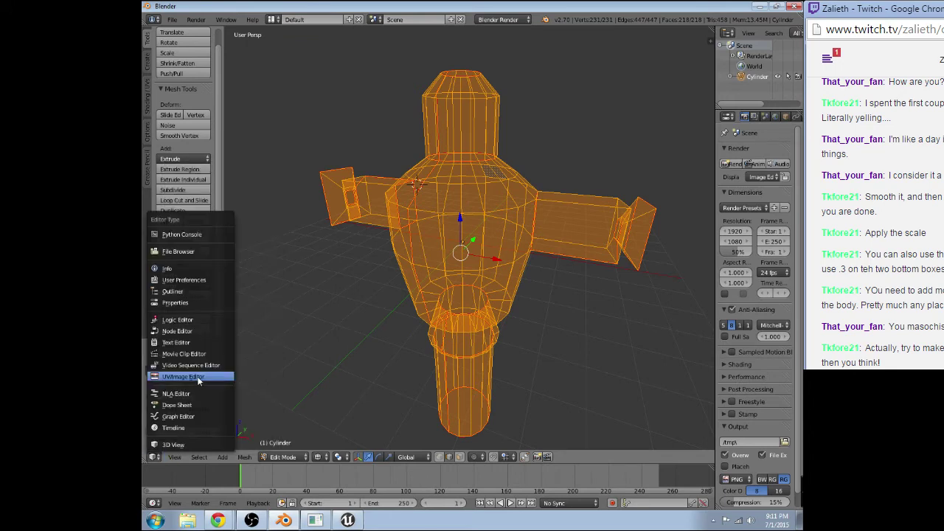
left_click(198, 378)
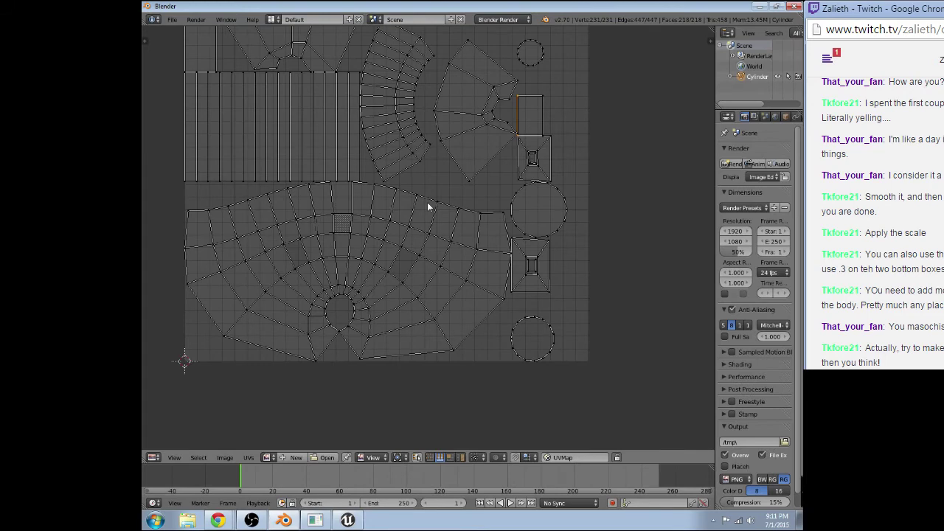
Select the UV edge at the inner fan circle and look through the UV and selection menus
scroll(427, 203, "down", 1)
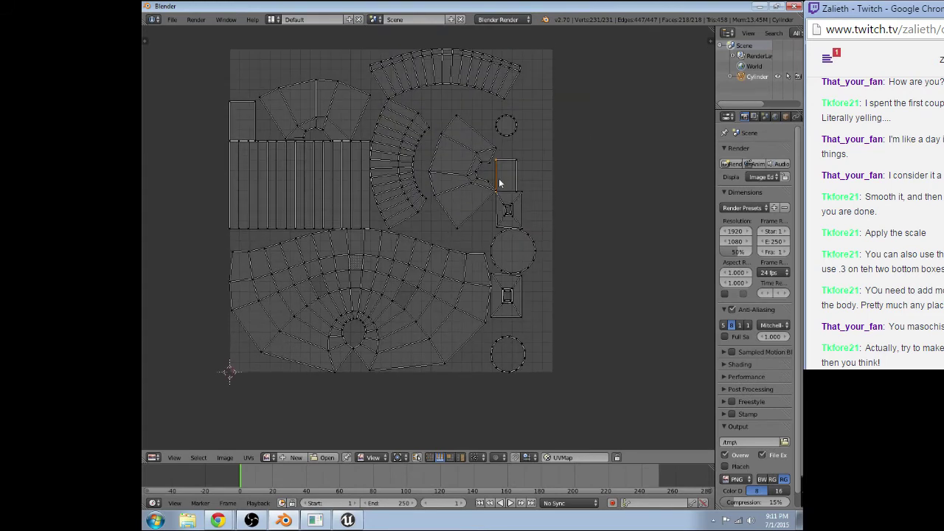
right_click(352, 352)
scroll(352, 352, "up", 4)
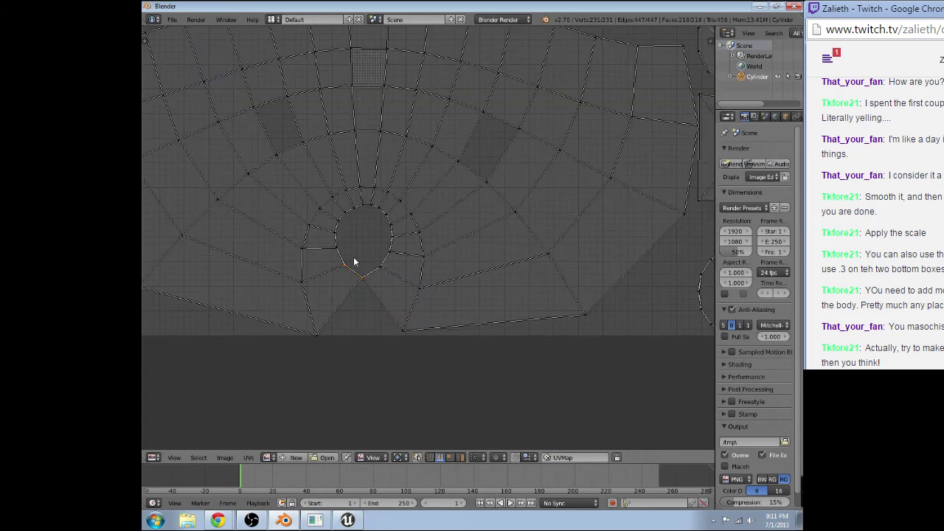
scroll(353, 262, "down", 2)
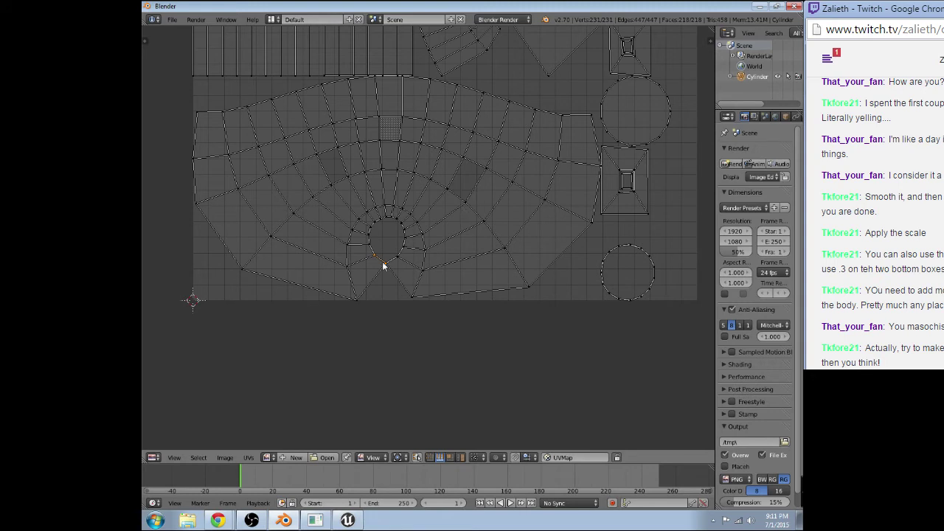
left_click(248, 458)
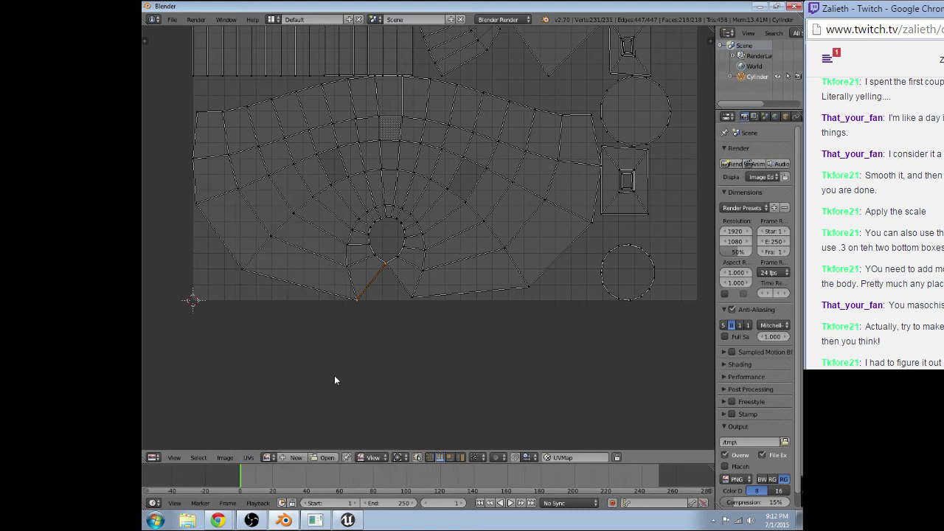
left_click(198, 457)
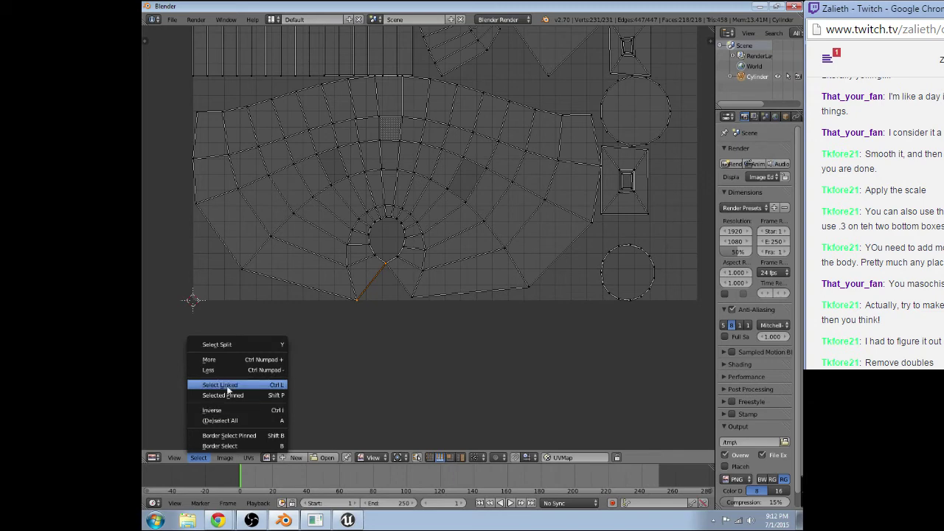
Inspect the edges around the circular hole's lower corner, then switch back to the 3D View
scroll(291, 327, "up", 5)
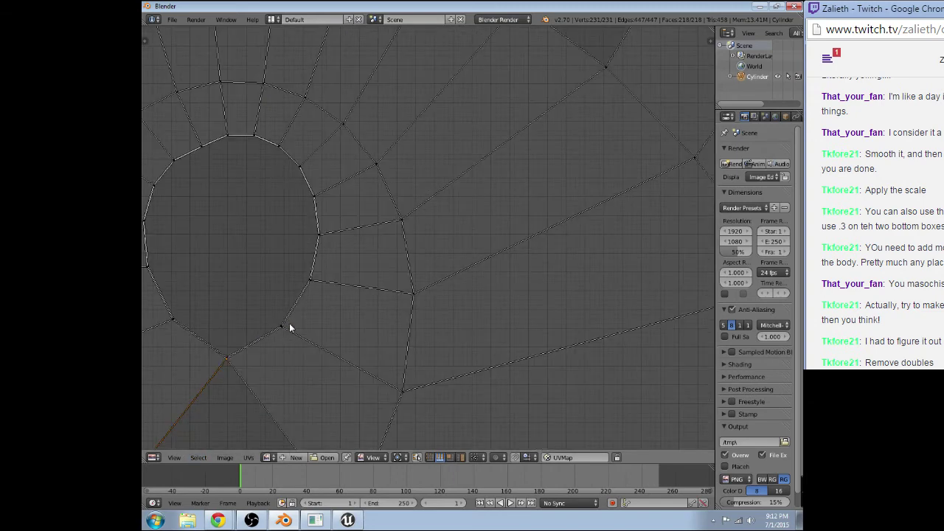
scroll(290, 327, "up", 2)
middle_click_drag(291, 327, 188, 351)
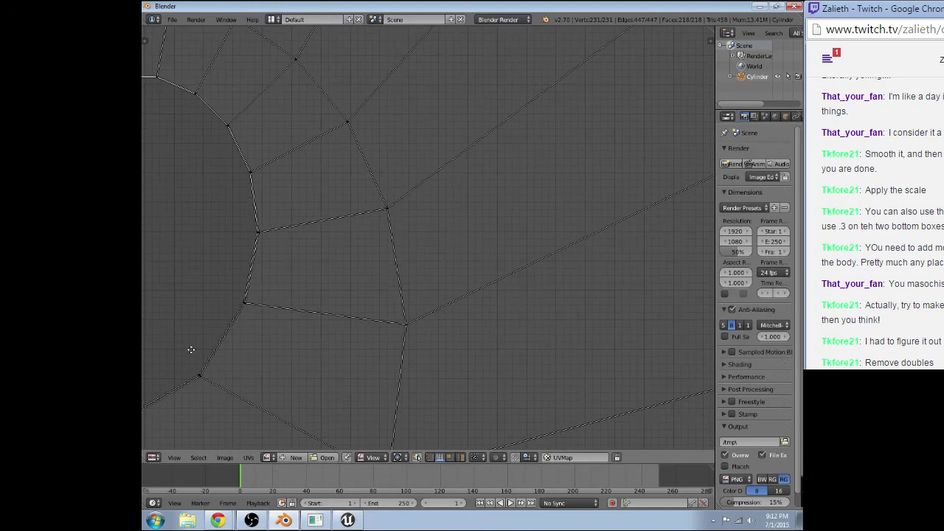
scroll(369, 312, "up", 3)
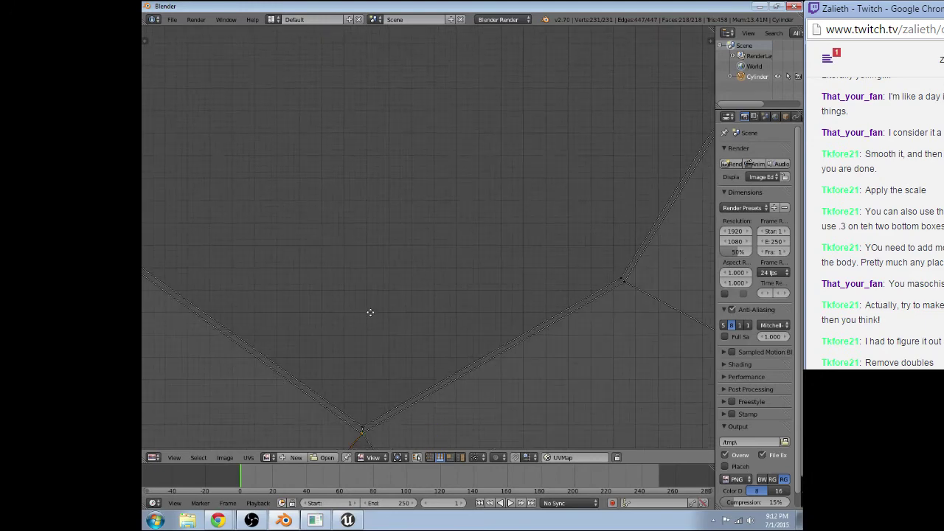
middle_click_drag(369, 312, 371, 258)
right_click(364, 377)
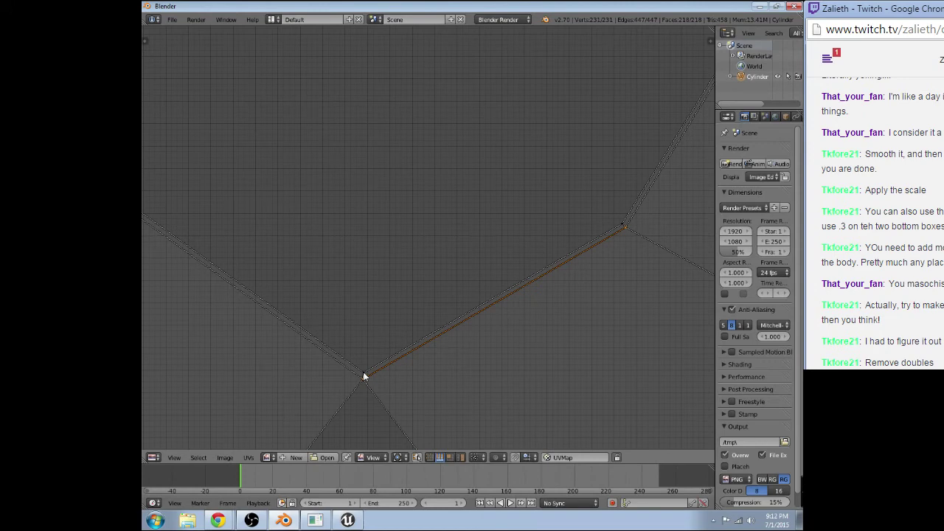
scroll(364, 376, "down", 2)
key("ctrl+z")
scroll(340, 346, "down", 1)
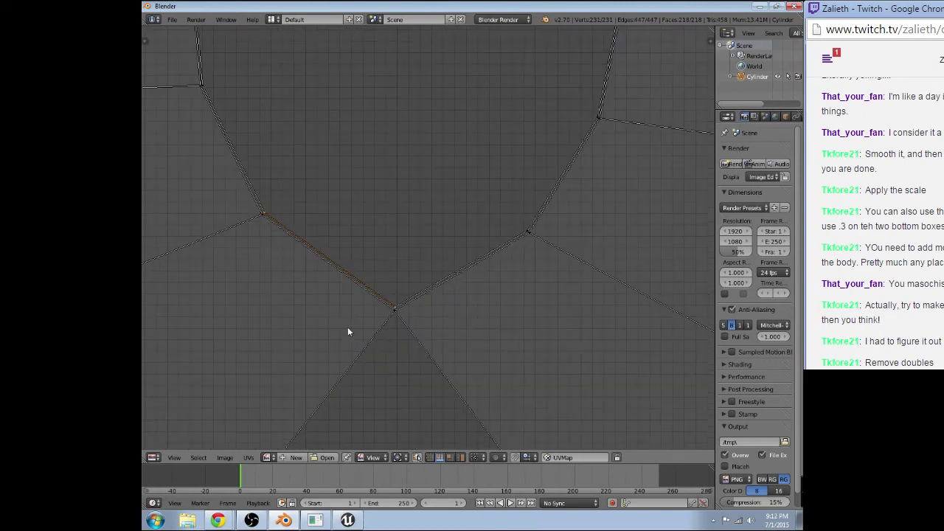
scroll(348, 332, "down", 6)
scroll(462, 140, "up", 1)
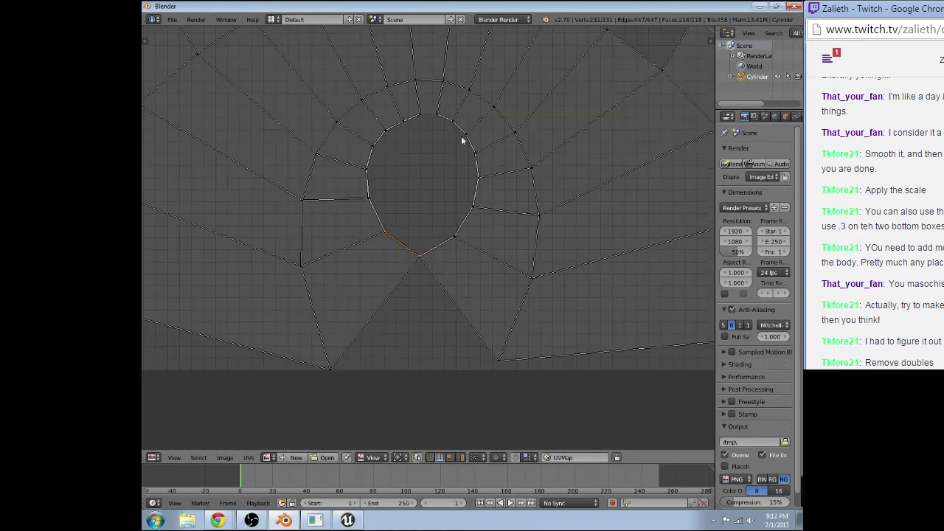
scroll(373, 339, "down", 4)
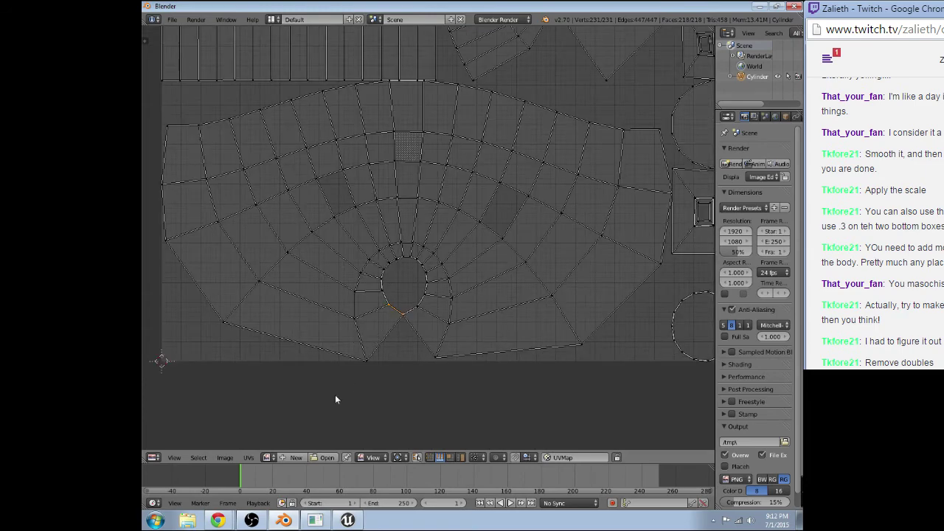
left_click(152, 458)
left_click(184, 445)
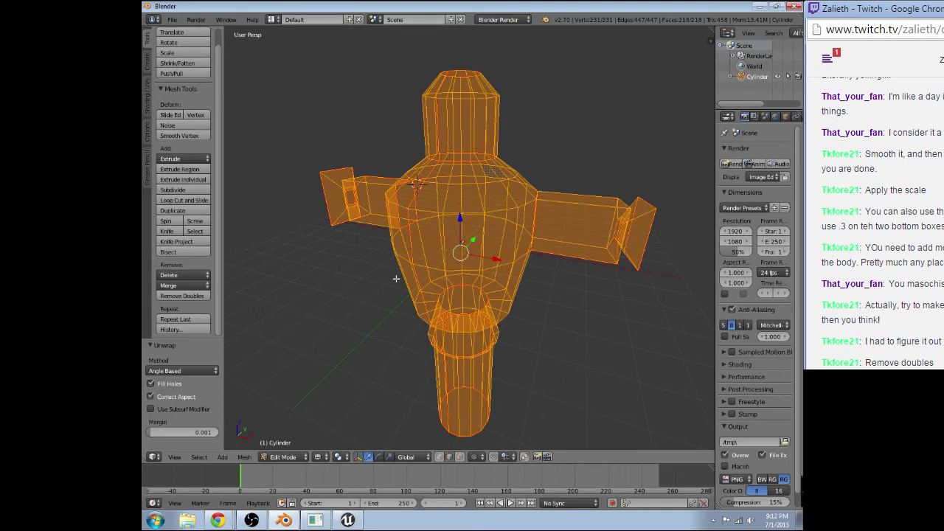
Select the leg edge loop, then select the neck ring and move it along Z
scroll(413, 280, "up", 8)
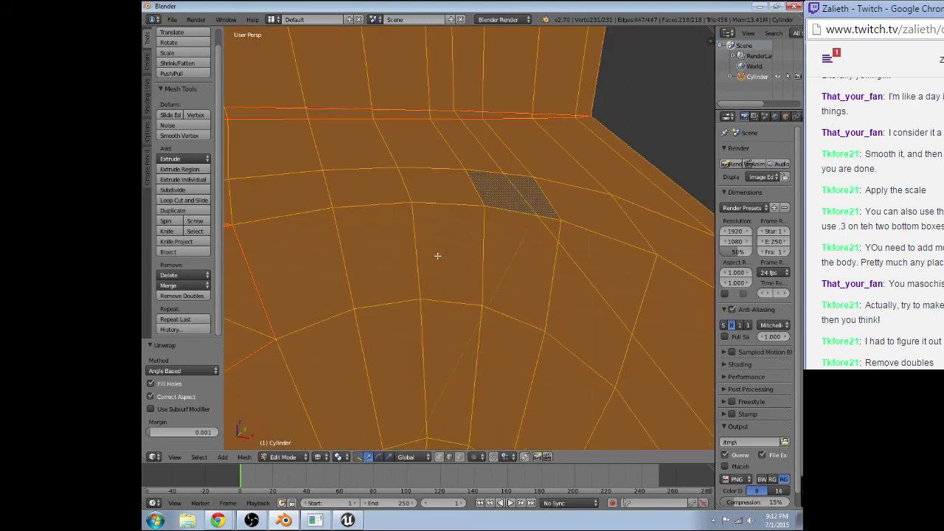
scroll(437, 256, "up", 2)
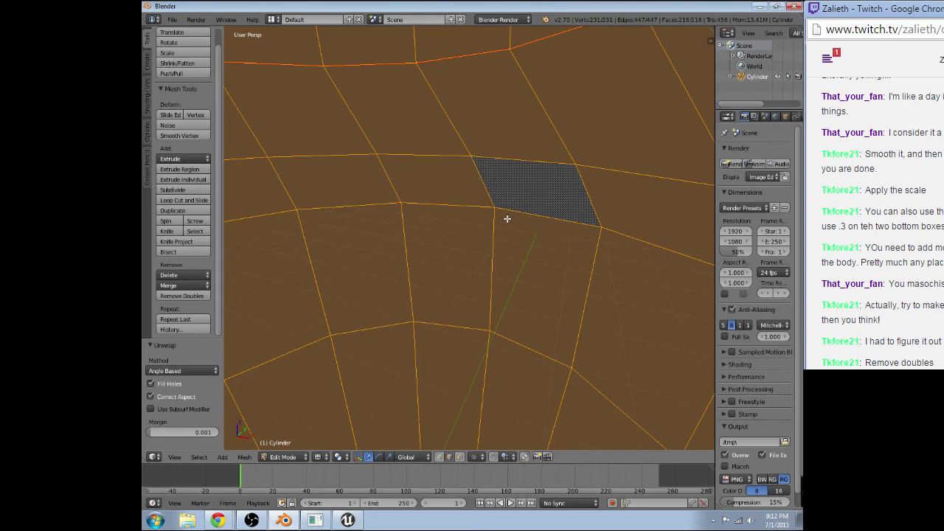
middle_click_drag(507, 218, 493, 65)
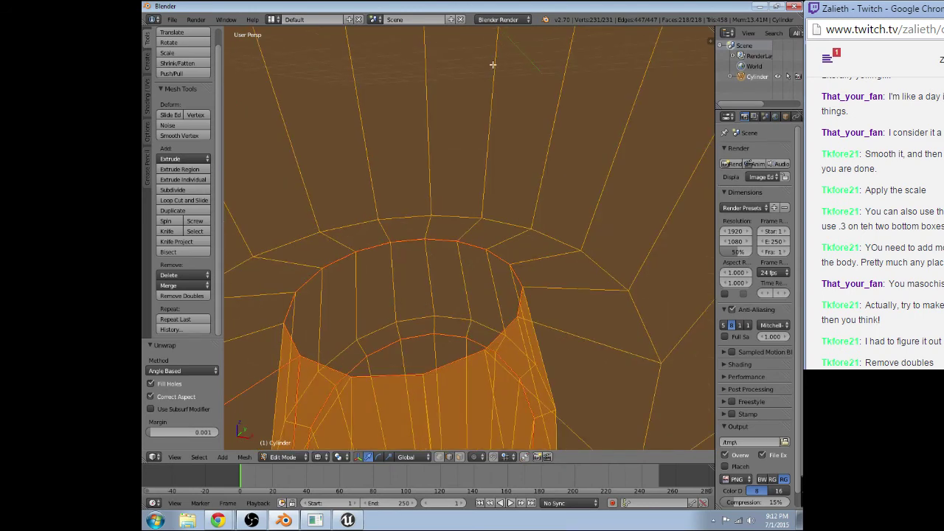
right_click(519, 298, "alt")
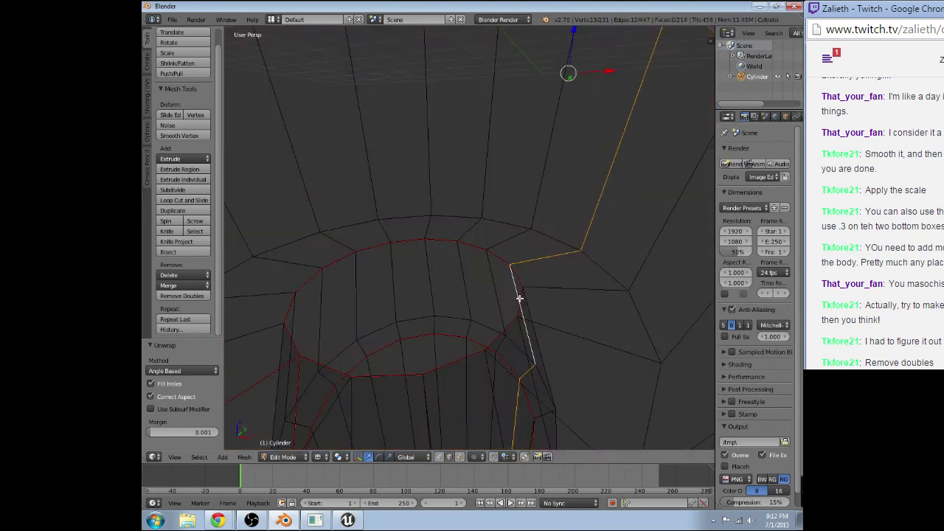
scroll(503, 310, "down", 4)
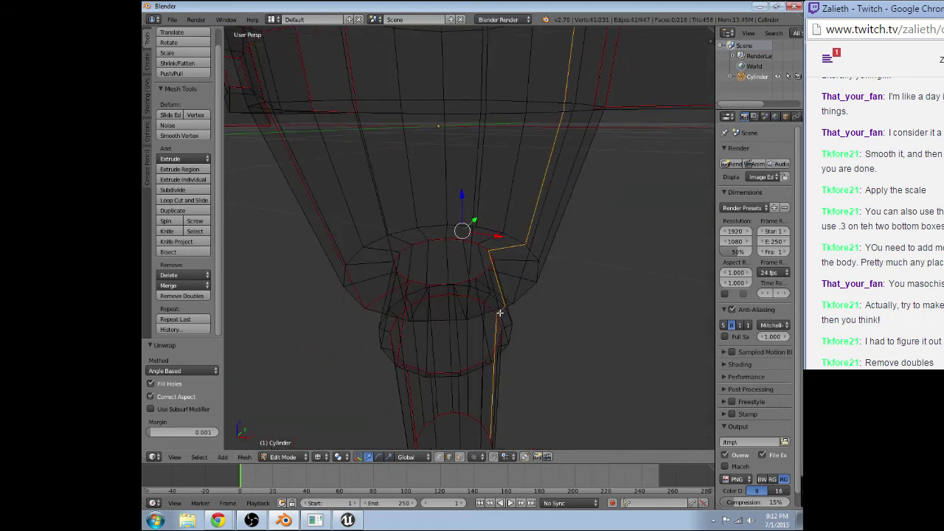
scroll(500, 313, "down", 3)
right_click(462, 258, "alt")
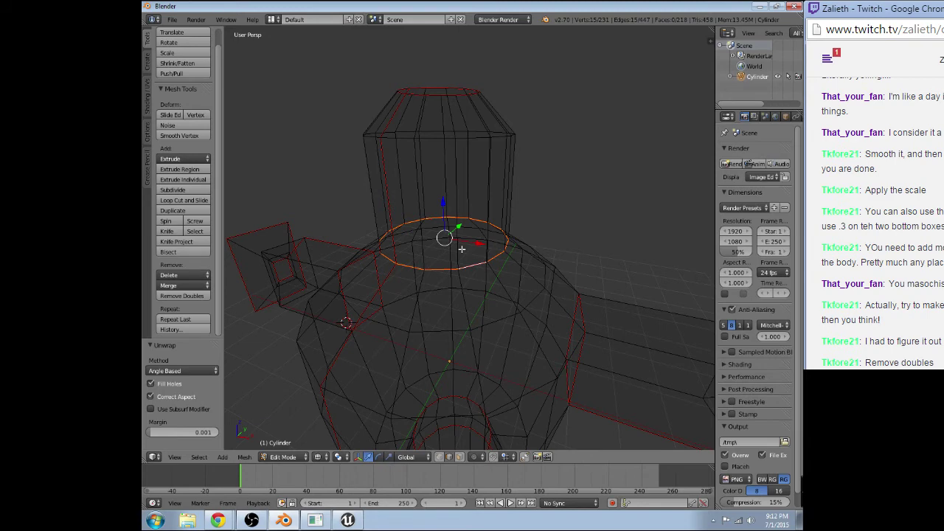
mouse_move(443, 218)
left_mouse_down()
mouse_move(445, 177)
mouse_move(442, 229)
left_mouse_up()
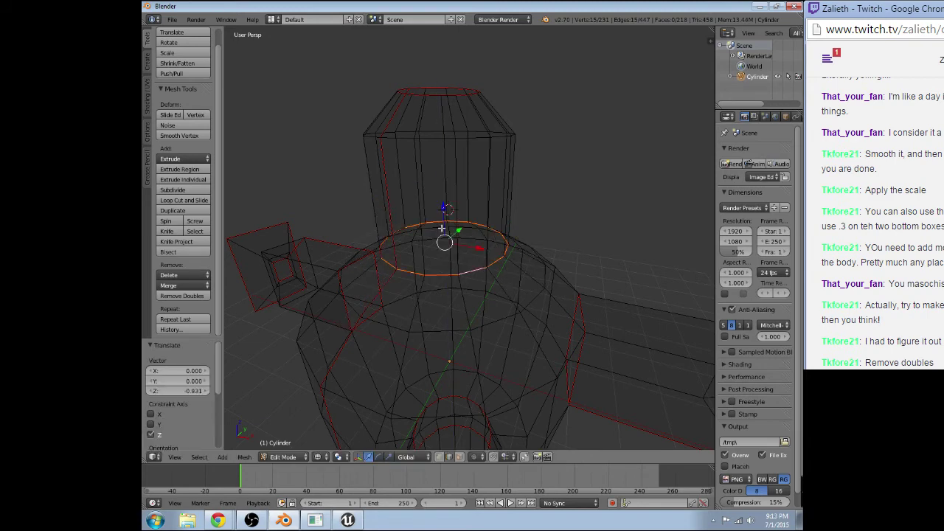
Edge-slide the larger middle ring at the top of the legs and move it down 1.05 along Z
middle_click_drag(441, 229, 435, 232)
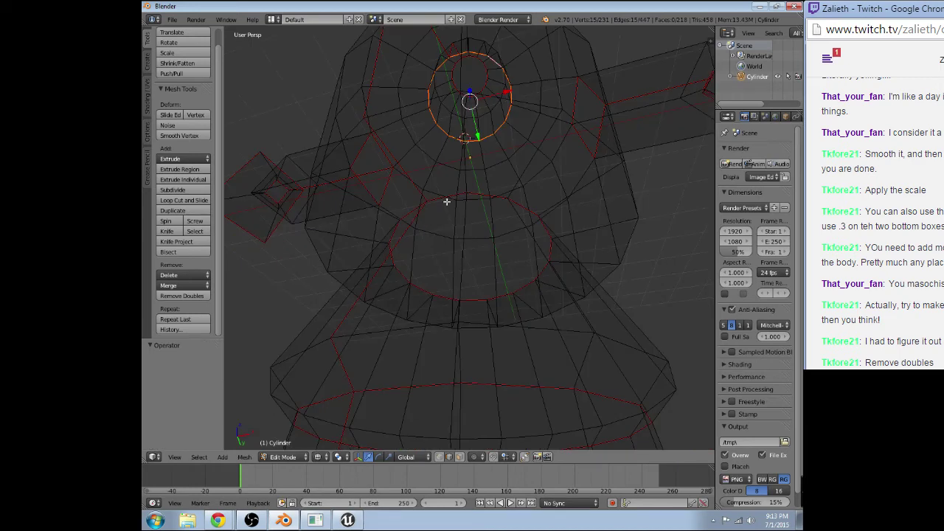
right_click(435, 196, "alt")
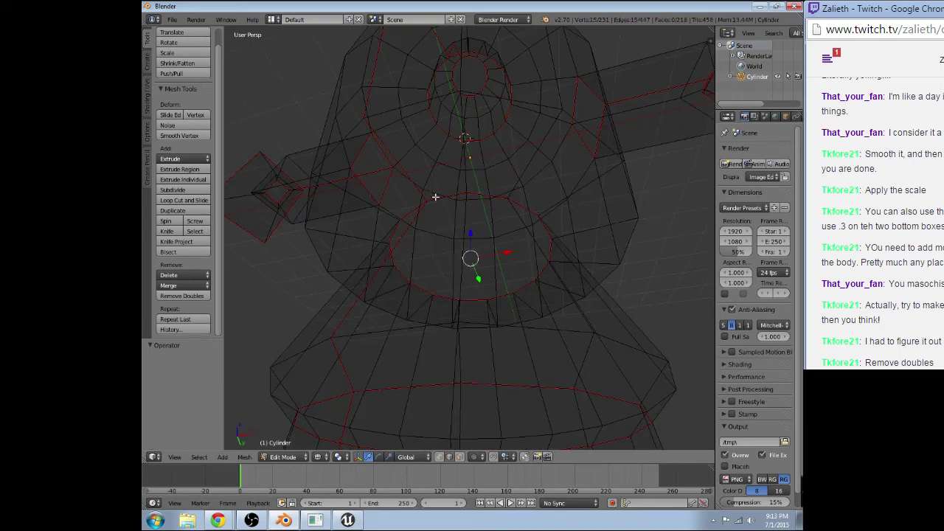
middle_click_drag(435, 196, 405, 337)
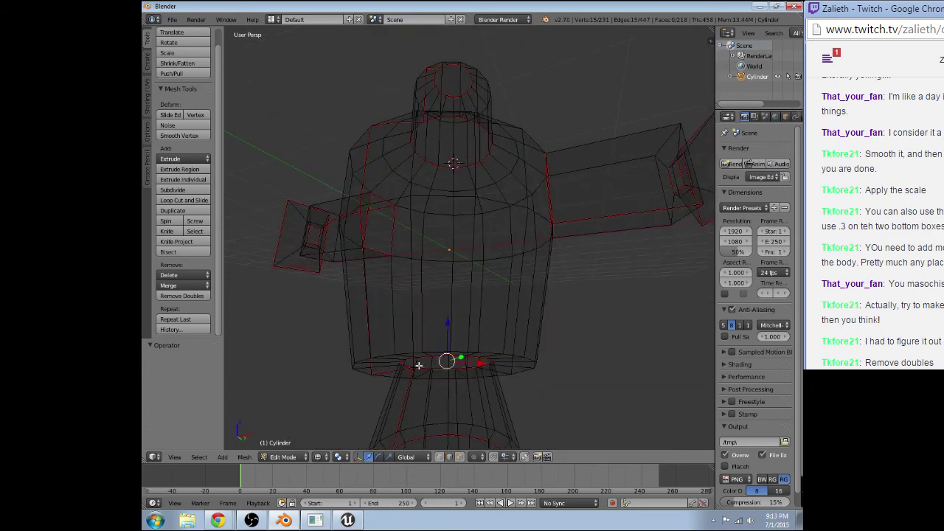
key("g")
key("g")
left_click(434, 365)
key("g")
key("z")
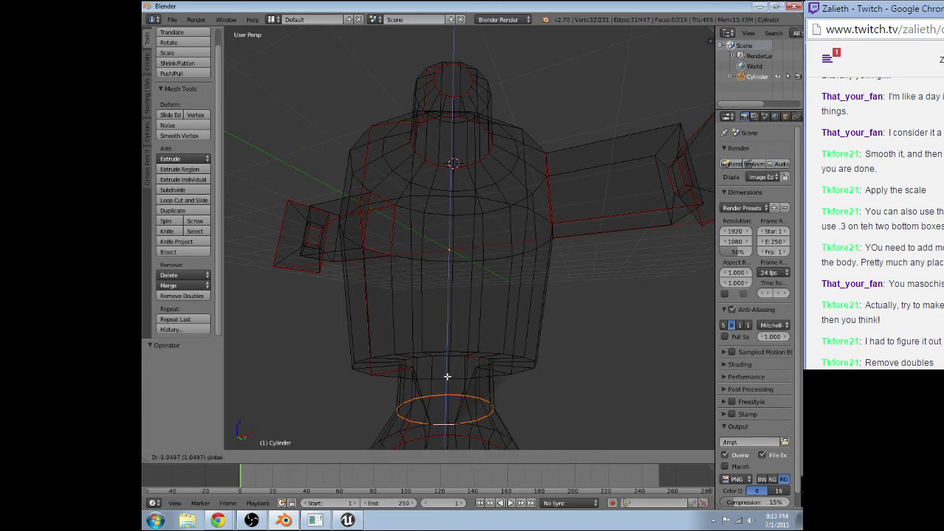
left_click(447, 377)
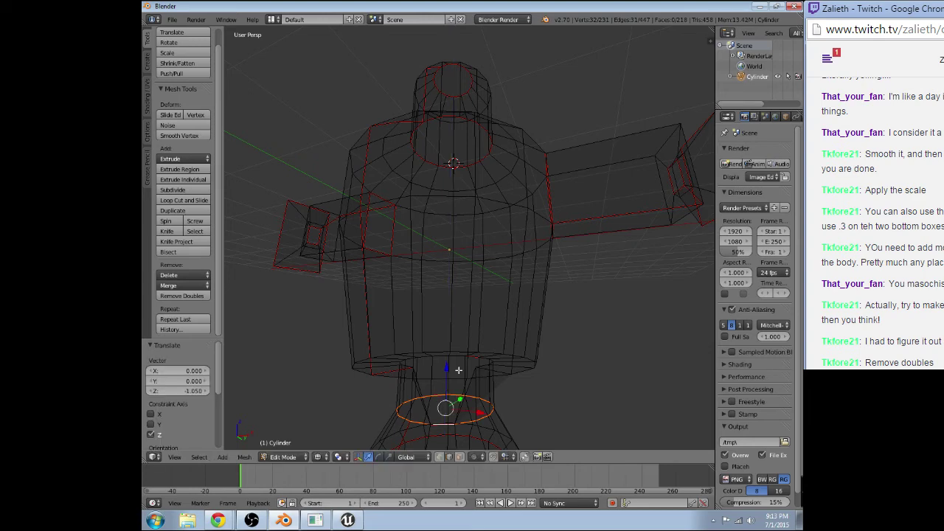
Frame the lowered ring, inspect it from several angles, and select a single edge on it
key("KP_Decimal")
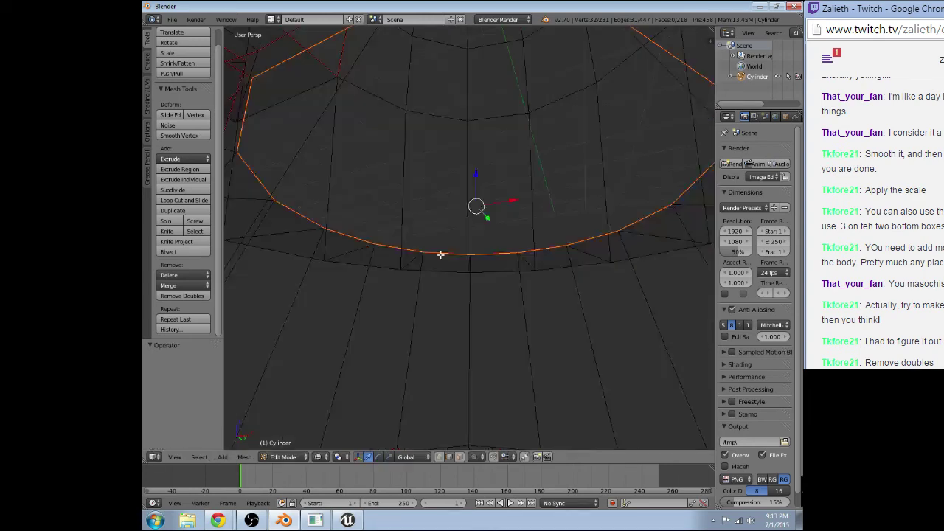
middle_click_drag(440, 254, 420, 305)
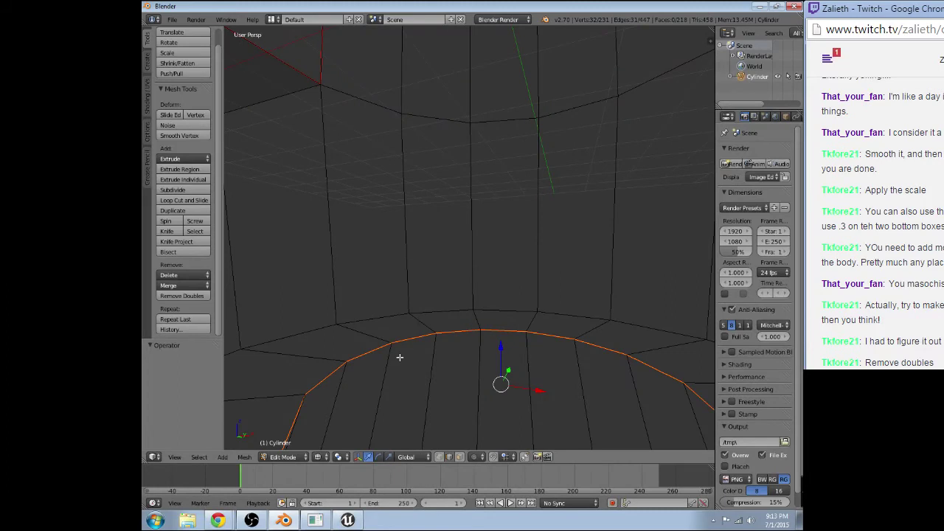
middle_click_drag(399, 357, 396, 352)
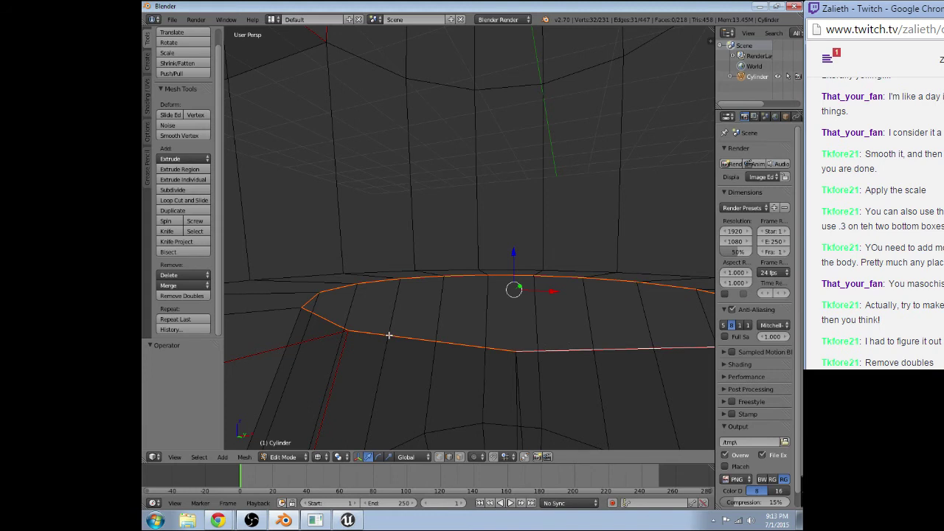
middle_click_drag(389, 335, 555, 270)
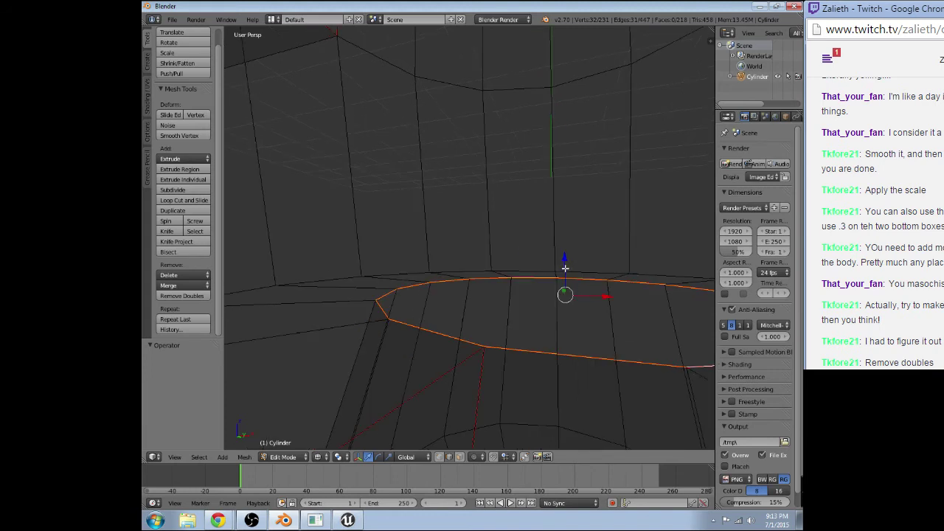
right_click(450, 335)
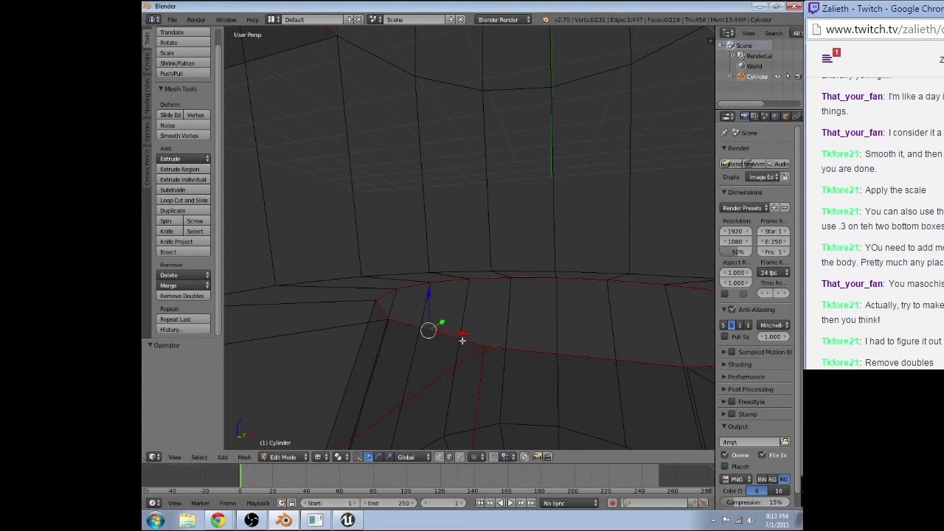
Dissolve the unwanted edge ring around the lower body
right_click(462, 340, "alt")
key("x")
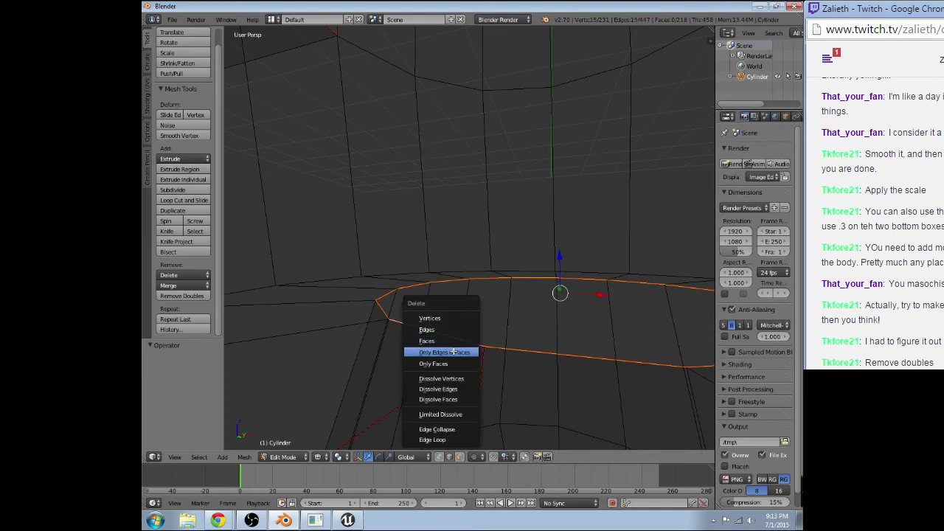
left_click(447, 388)
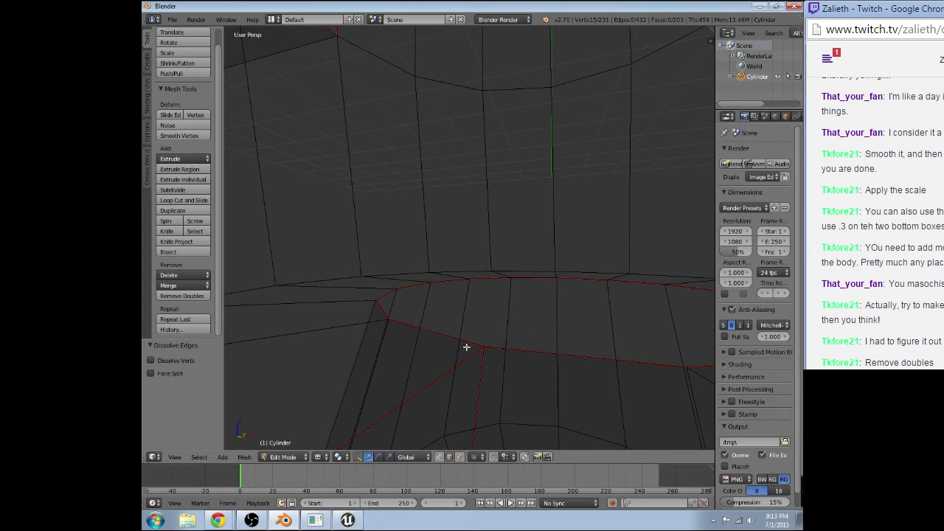
Select the whole mesh and bring up the UV Unwrap options and the editor type list
right_click(466, 347, "alt")
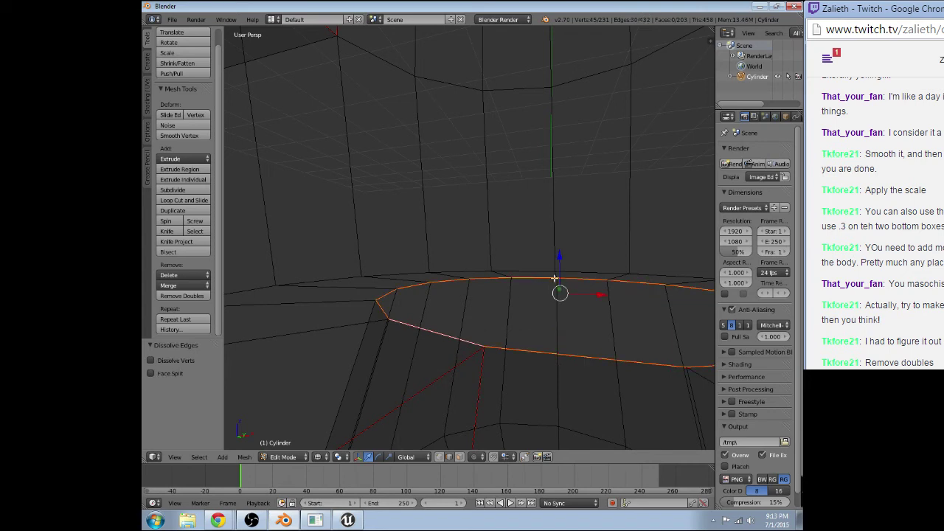
right_click(553, 277, "alt")
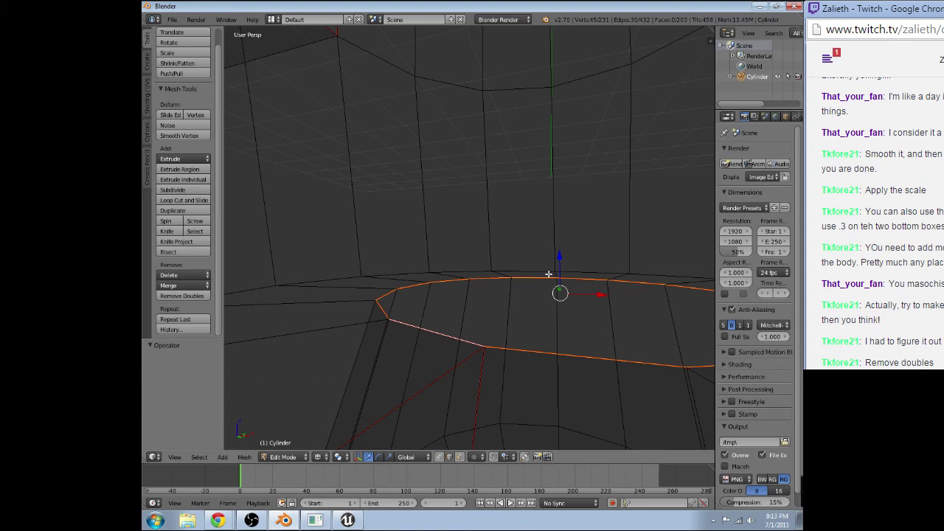
scroll(549, 274, "down", 4)
key("a")
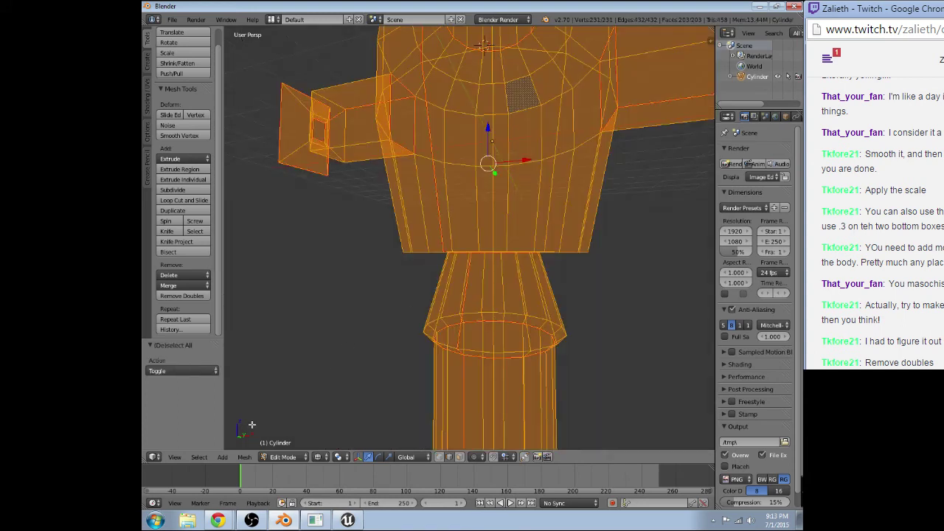
left_click(244, 457)
mouse_move(280, 373)
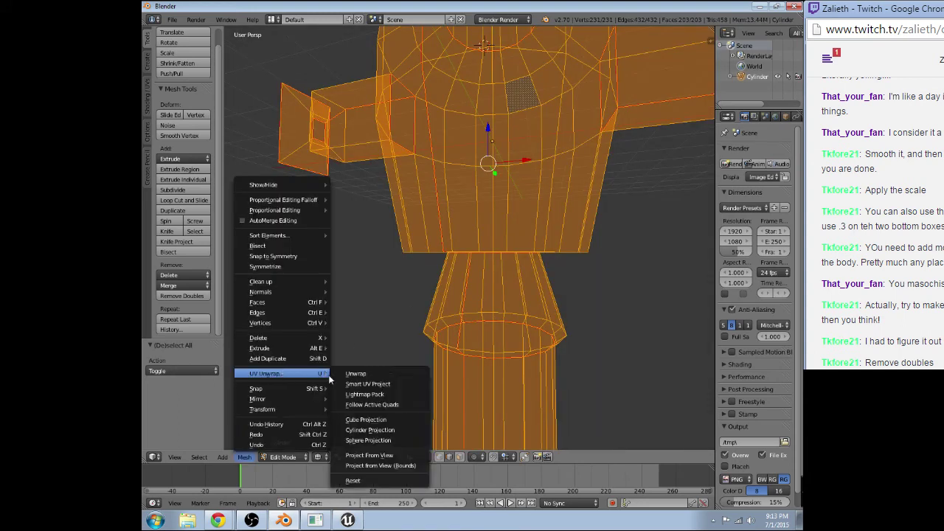
left_click(154, 456)
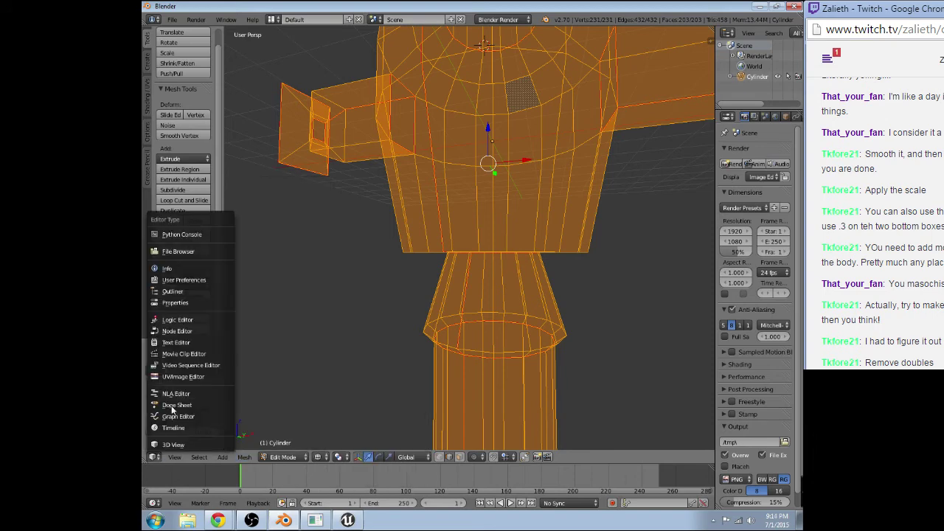
Switch to the UV editor, zoom into the split seam, and run Remove Doubles UV
left_click(182, 376)
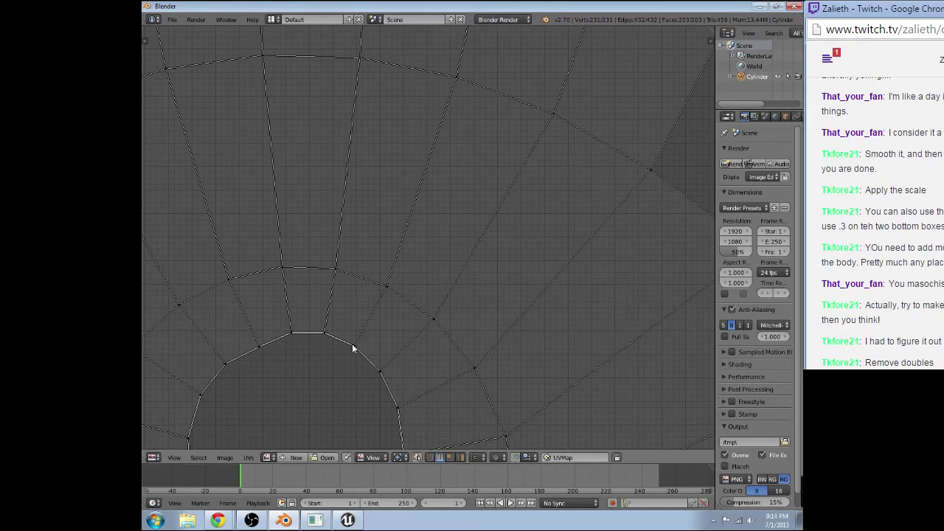
middle_click_drag(353, 348, 413, 275)
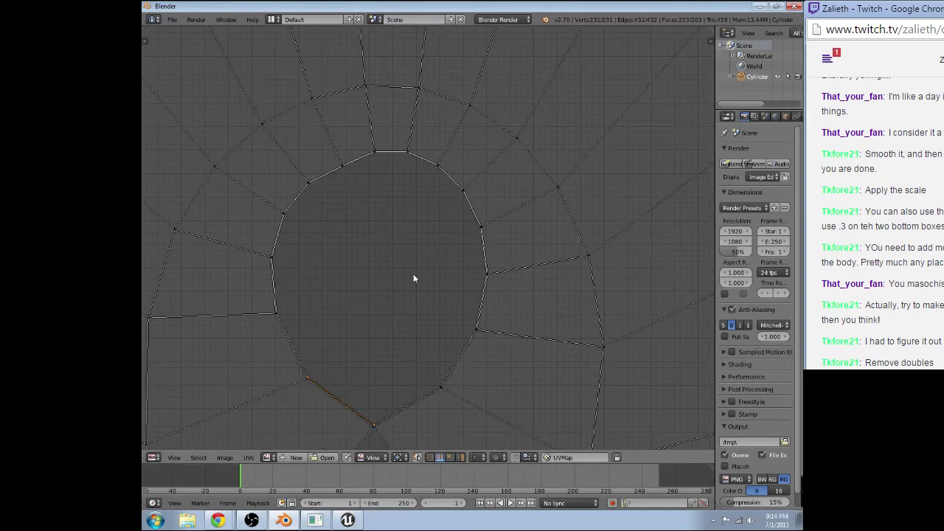
scroll(377, 367, "up", 2)
mouse_move(377, 367)
middle_mouse_down()
mouse_move(430, 247)
mouse_move(449, 315)
middle_mouse_up()
scroll(430, 247, "up", 2)
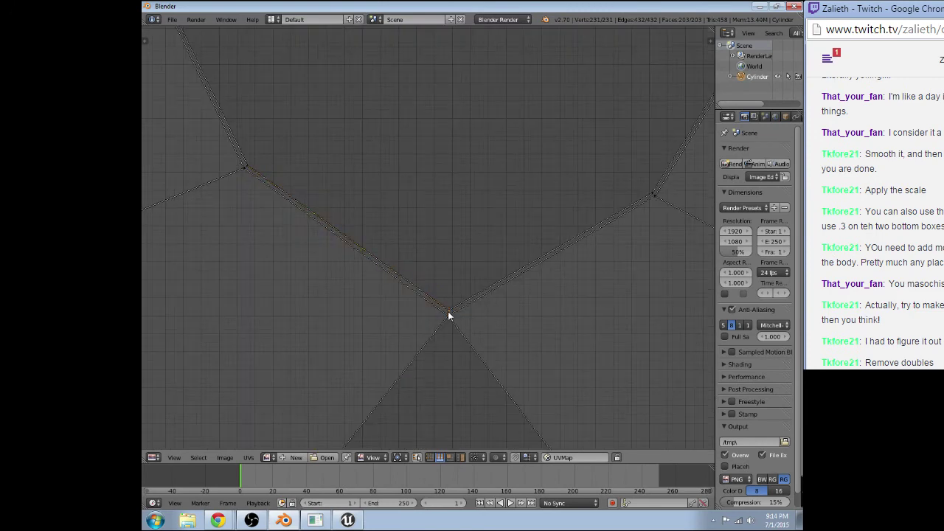
left_click(249, 457)
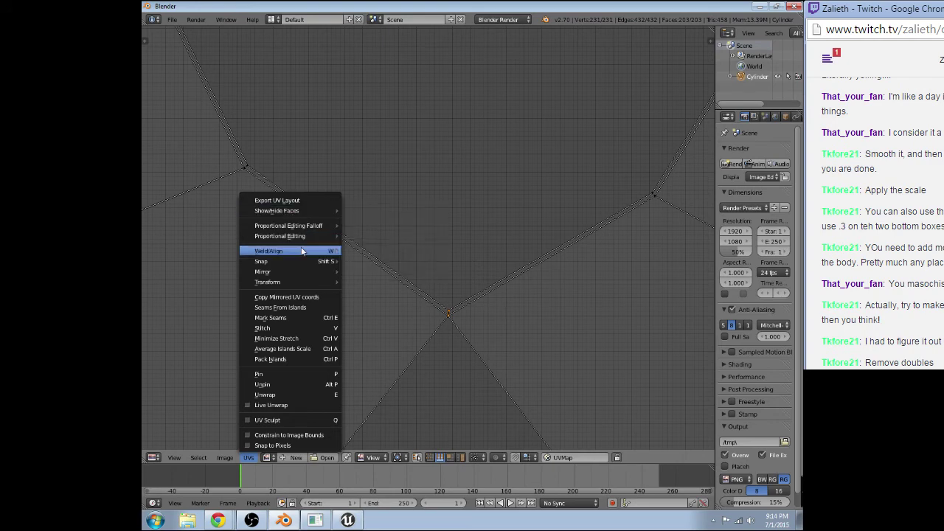
mouse_move(280, 251)
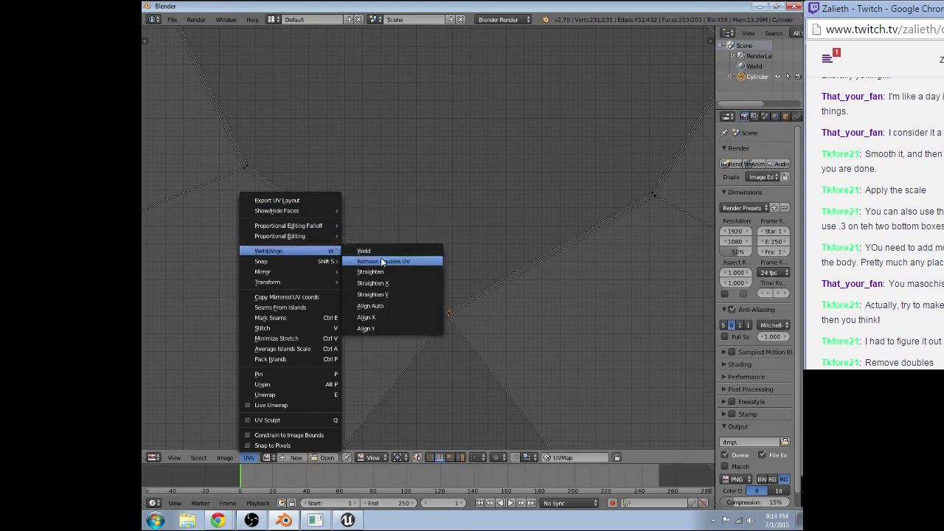
left_click(382, 262)
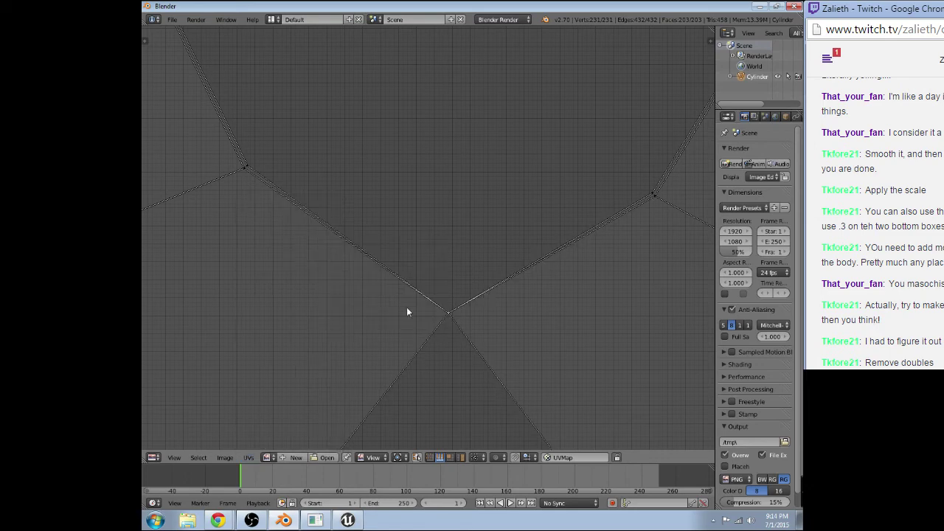
Select the seam UV vertices around the top-left corner and the right side
scroll(407, 307, "down", 1)
right_click(281, 182)
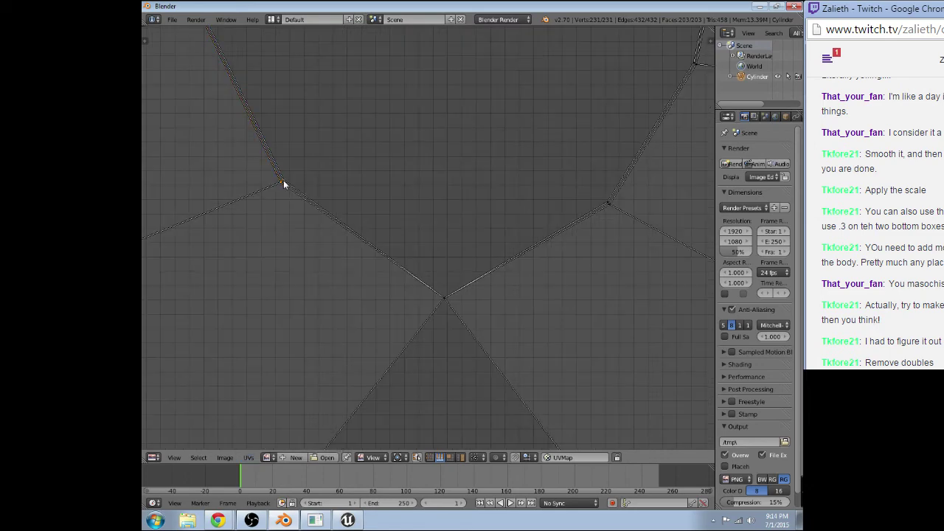
right_click(608, 207, "shift")
scroll(382, 91, "down", 2)
right_click(287, 101, "shift")
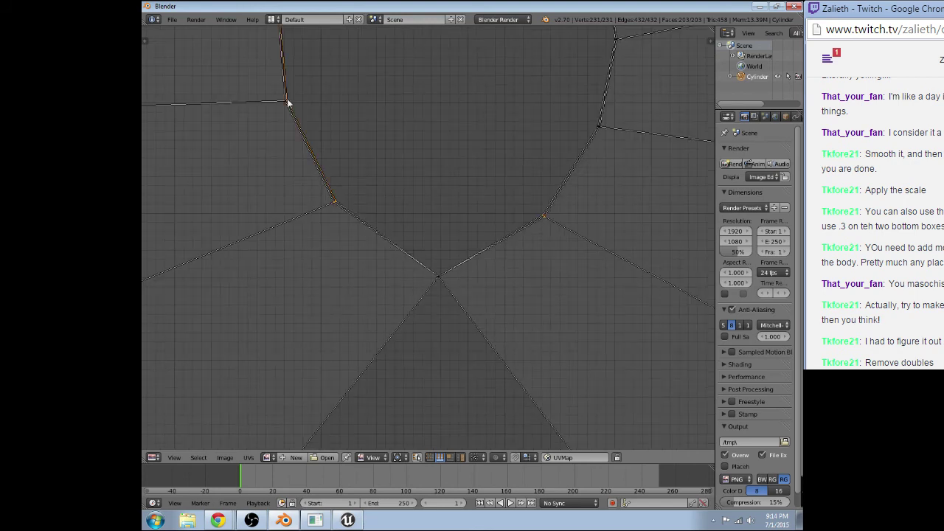
scroll(596, 129, "down", 1)
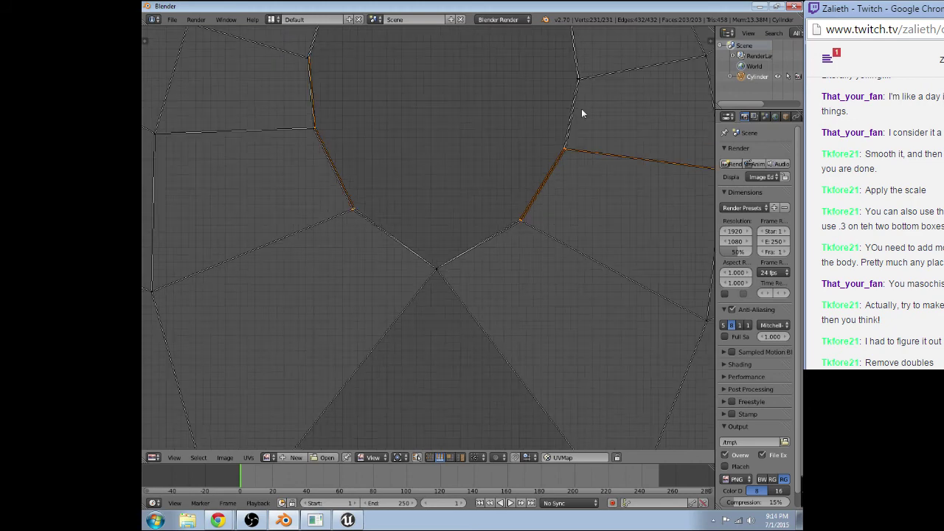
scroll(581, 114, "up", 4)
mouse_move(581, 113)
middle_mouse_down()
mouse_move(531, 236)
mouse_move(482, 280)
middle_mouse_up()
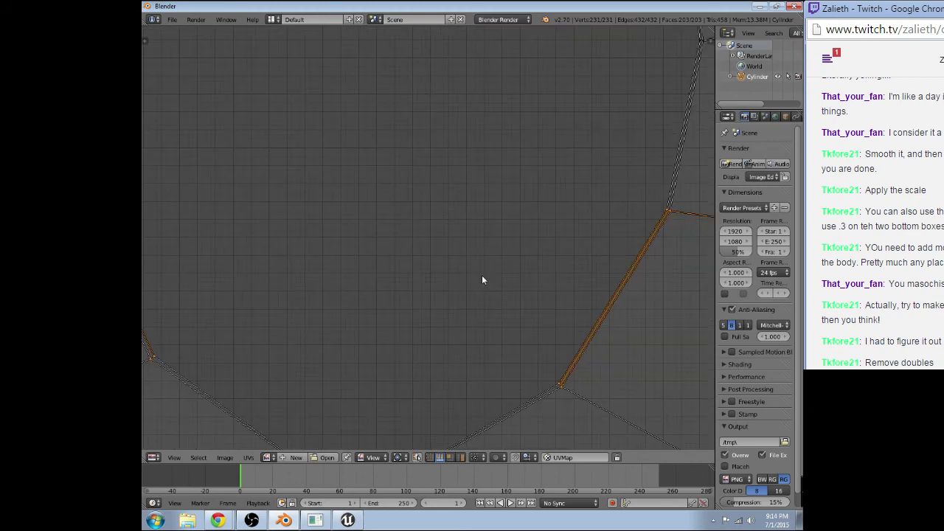
left_click(560, 385)
left_click(668, 212, "shift")
Move the selected UV vertices, then undo the move and selection changes with repeated Ctrl+Z
key("g")
left_click(603, 180)
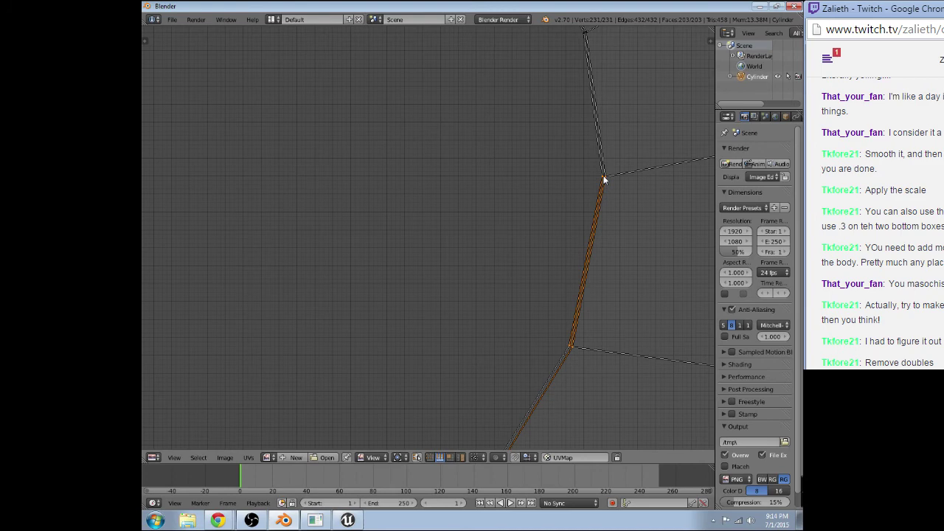
key("ctrl+z")
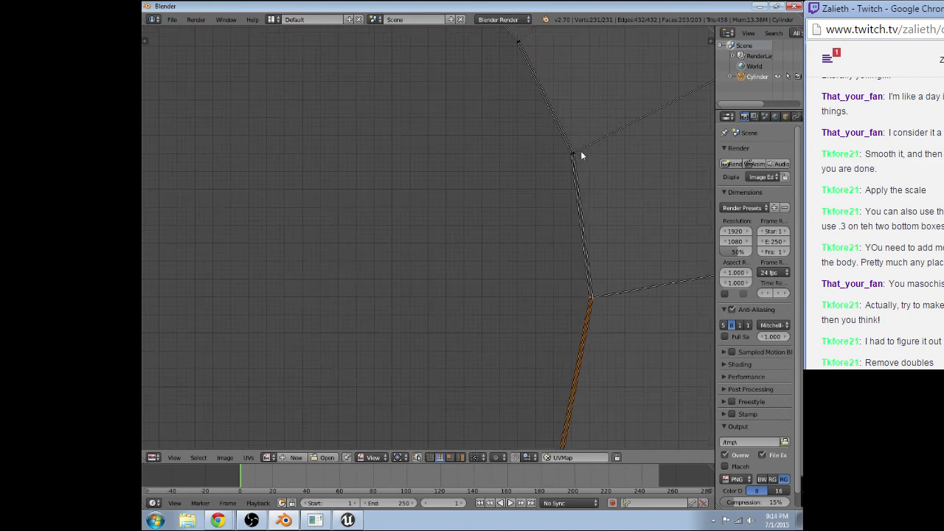
key("ctrl+z")
key("ctrl+z")
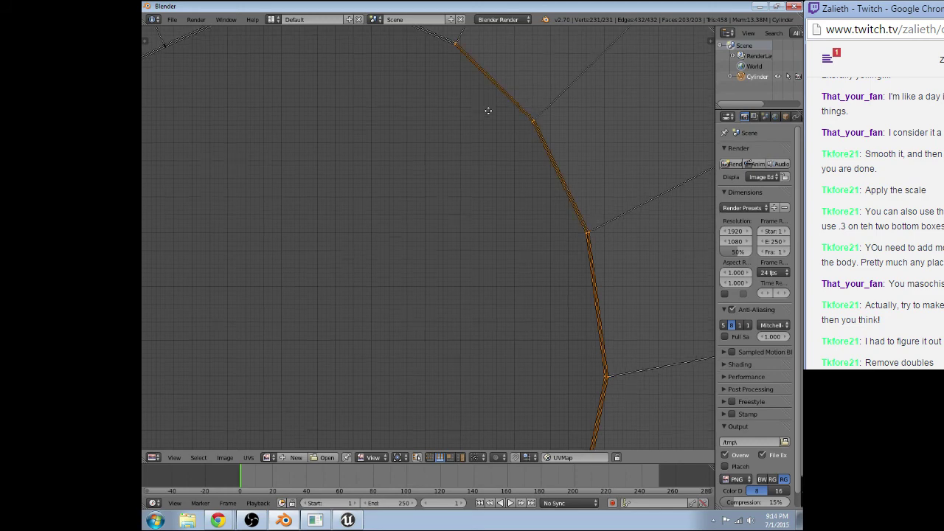
key("ctrl+z")
key("ctrl+z")
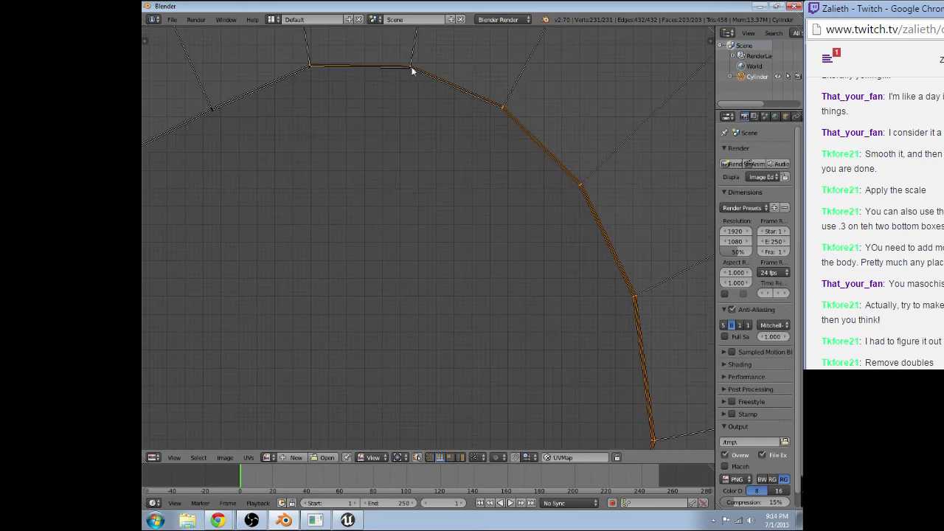
key("ctrl+z")
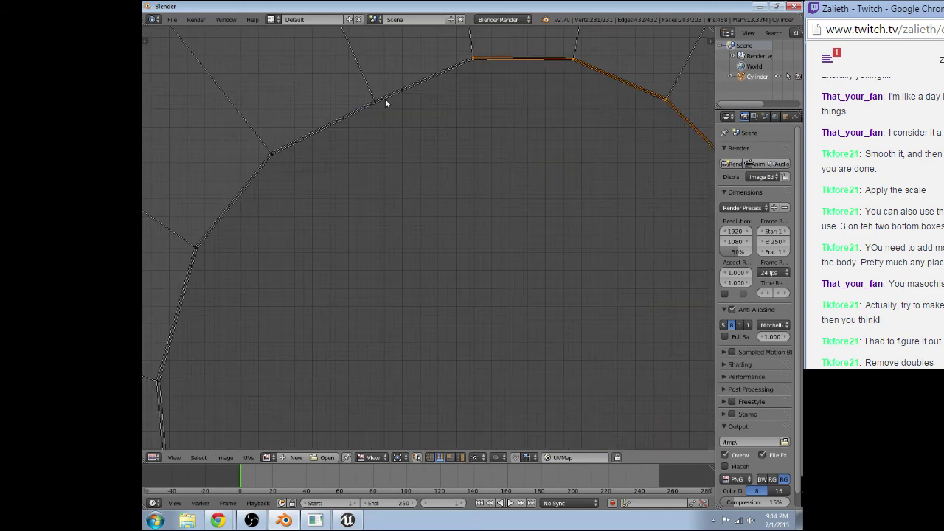
key("ctrl+z")
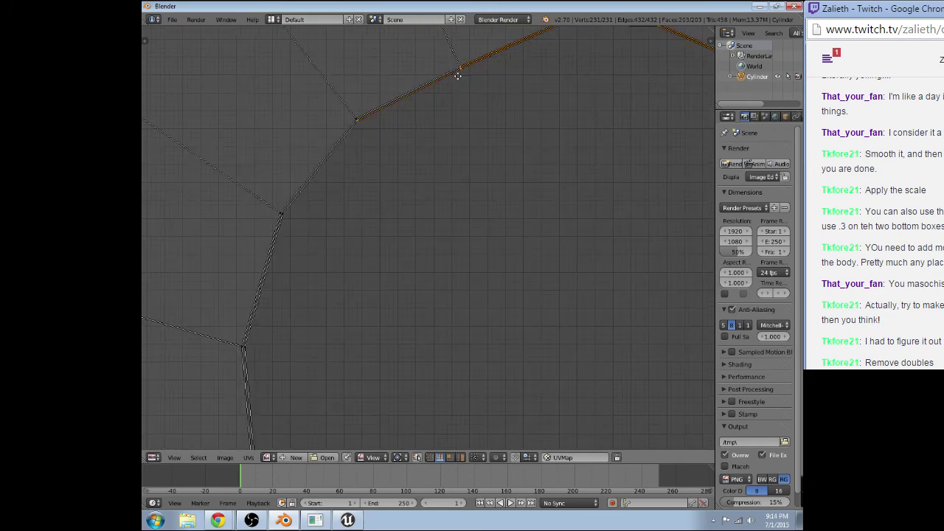
key("ctrl+z")
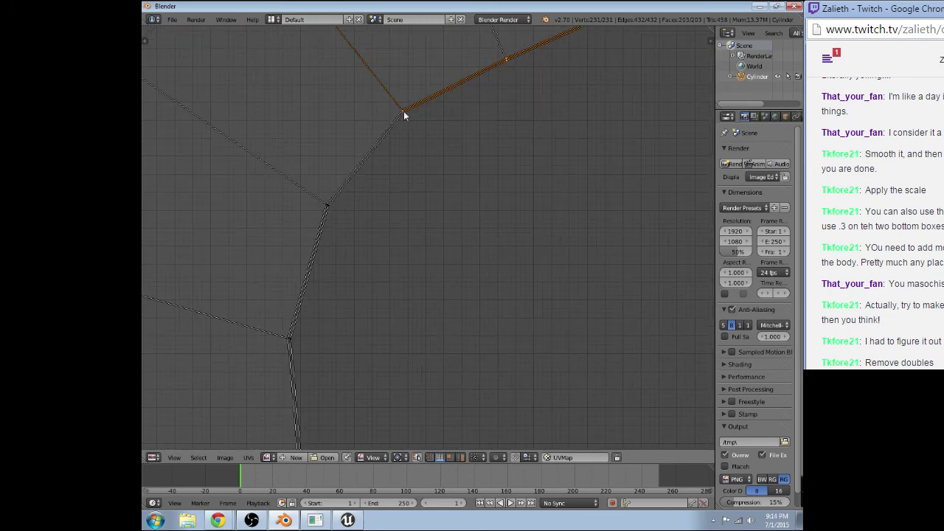
key("ctrl+z")
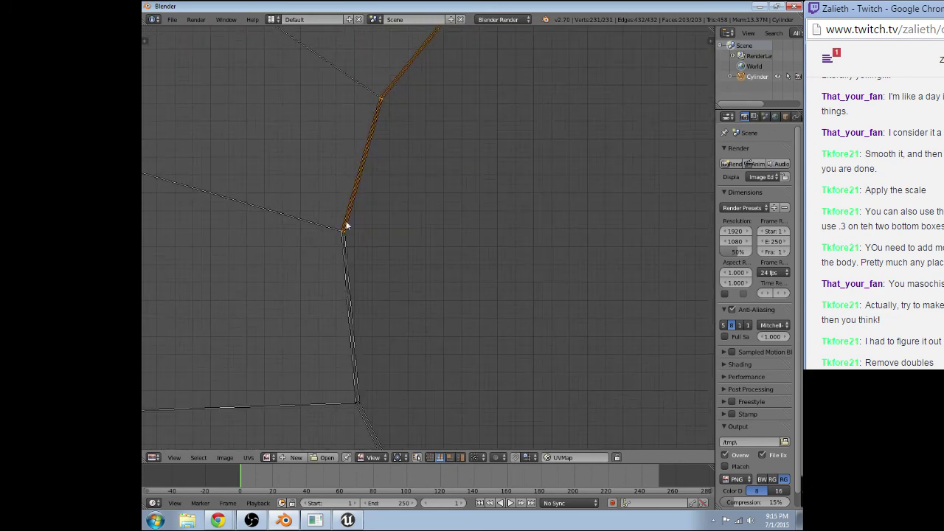
Cancel a move of the selected edge, pan across the island outline, and reach UVs Weld/Align
key("g")
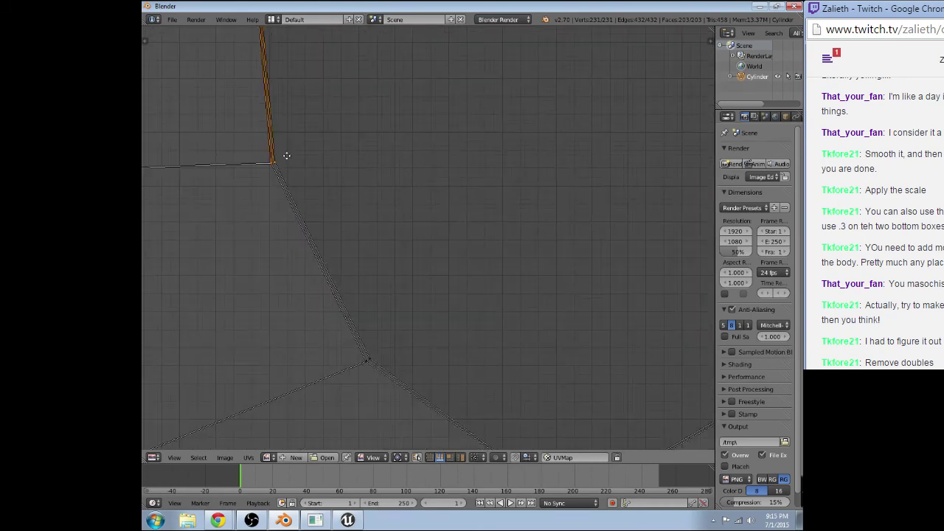
right_click(286, 155)
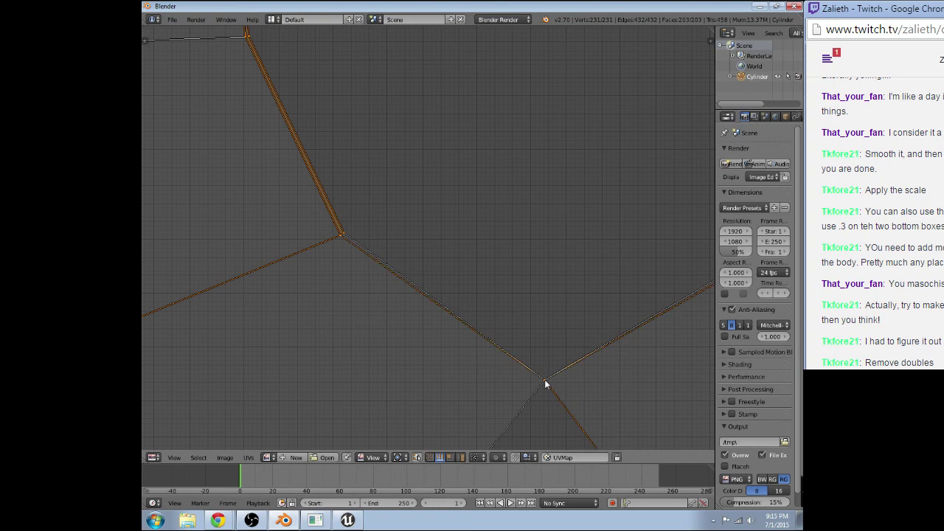
middle_click_drag(544, 379, 441, 403)
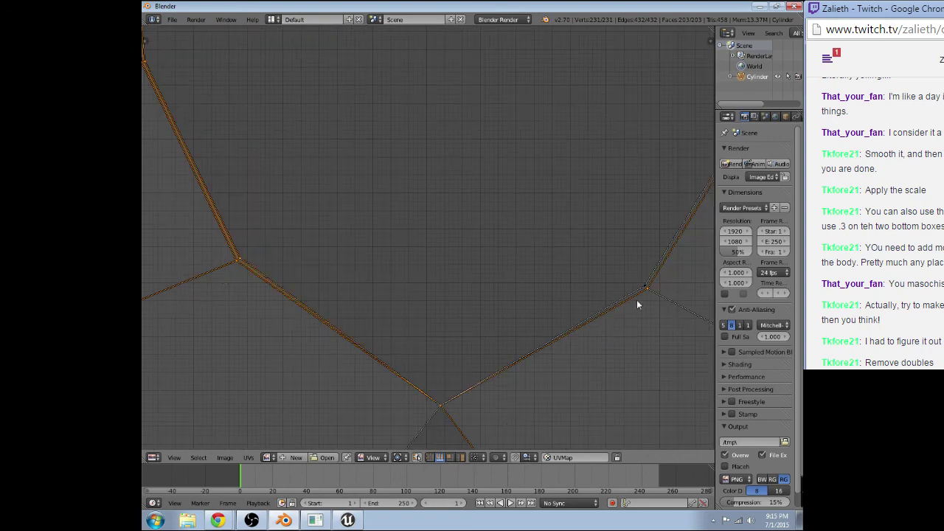
middle_click_drag(658, 273, 483, 401)
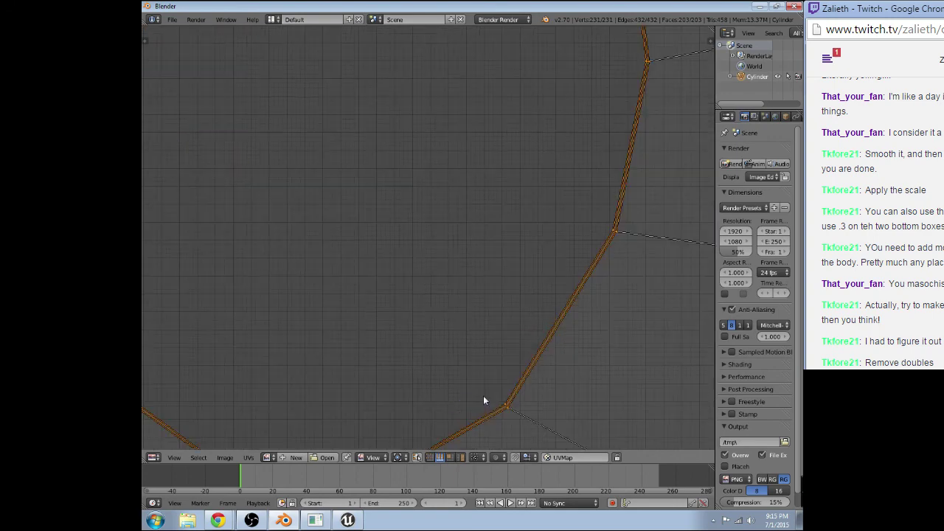
left_click(249, 458)
mouse_move(280, 251)
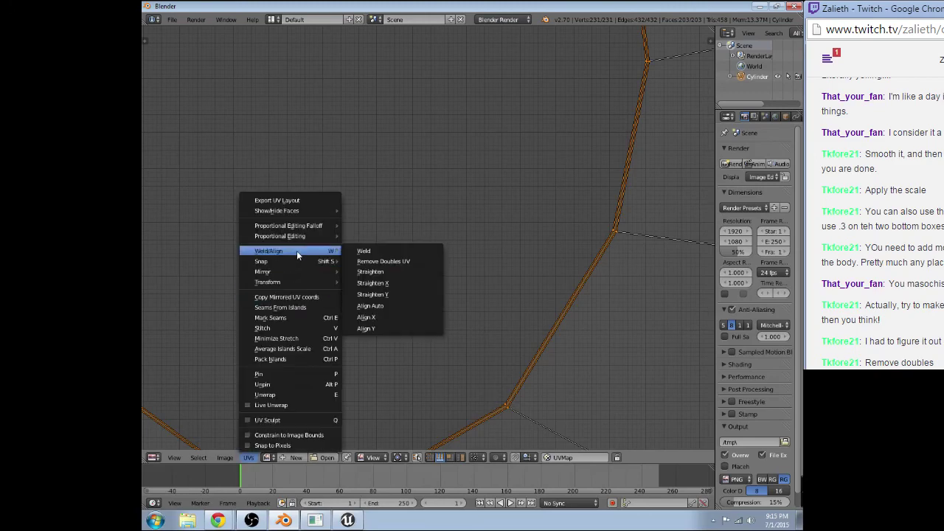
Dismiss the weld options, switch to face selection, and select the edges meeting at the seam vertex
key("Escape")
scroll(351, 244, "down", 3)
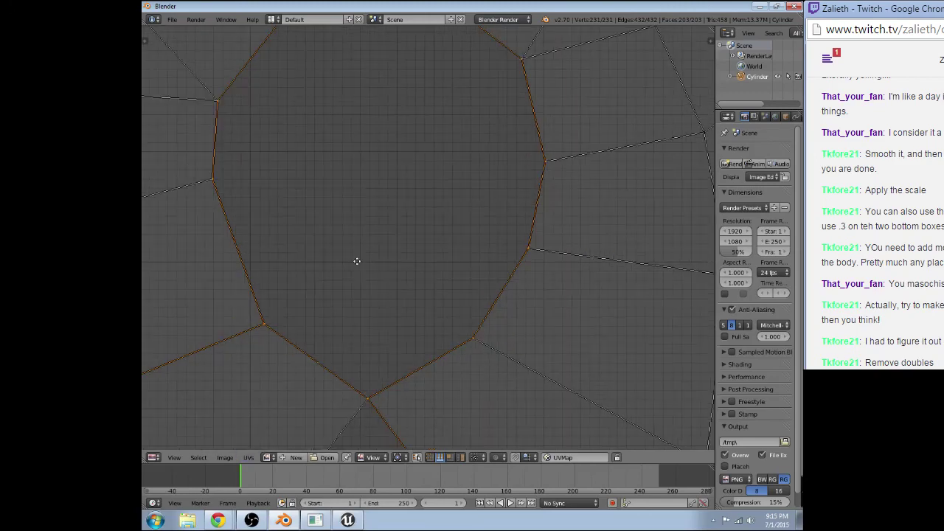
key("a")
middle_click_drag(352, 337, 350, 291)
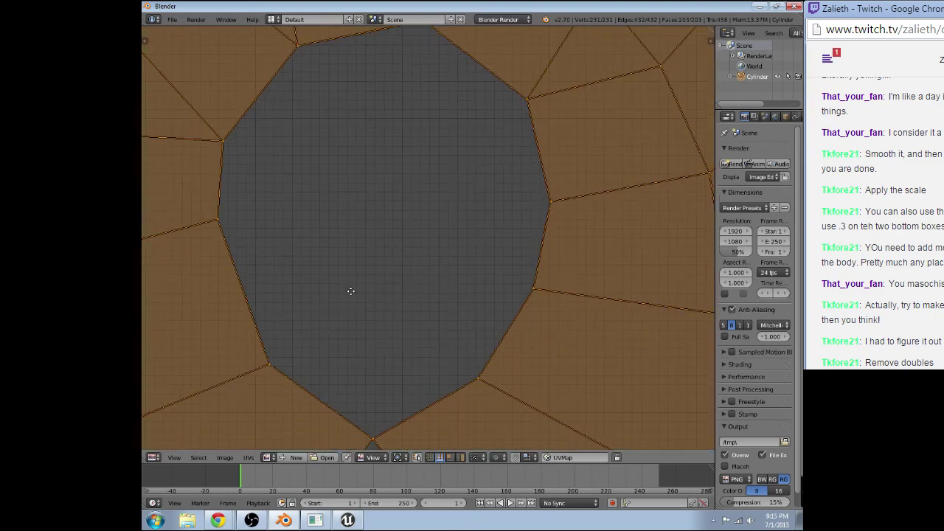
key("a")
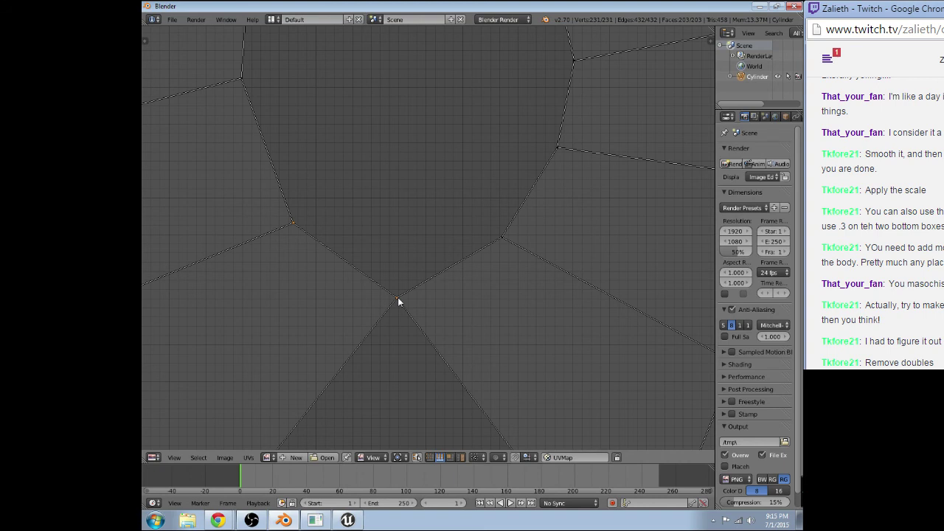
left_click(249, 458)
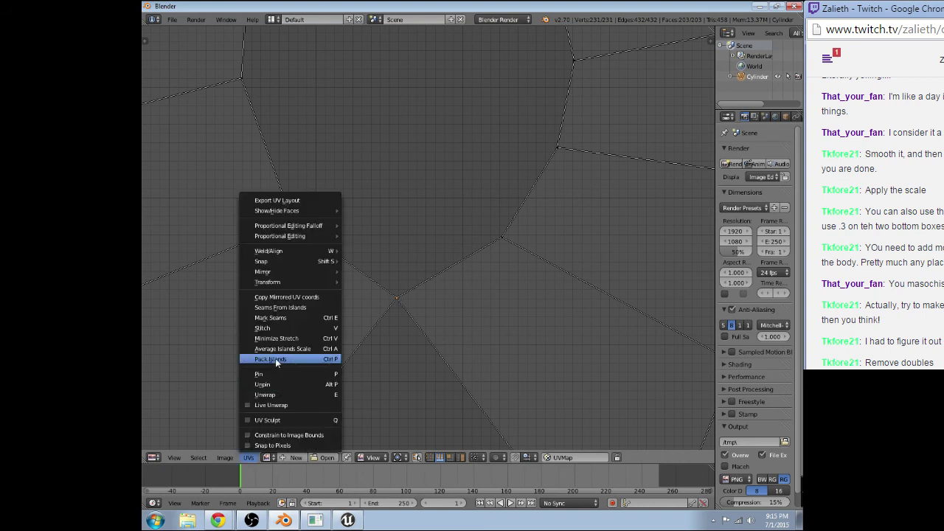
left_click(450, 457)
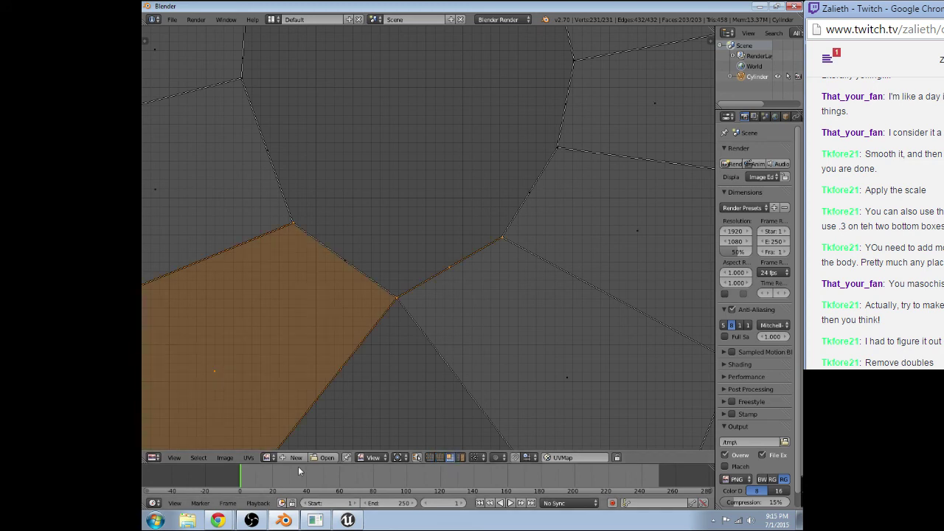
left_click(249, 457)
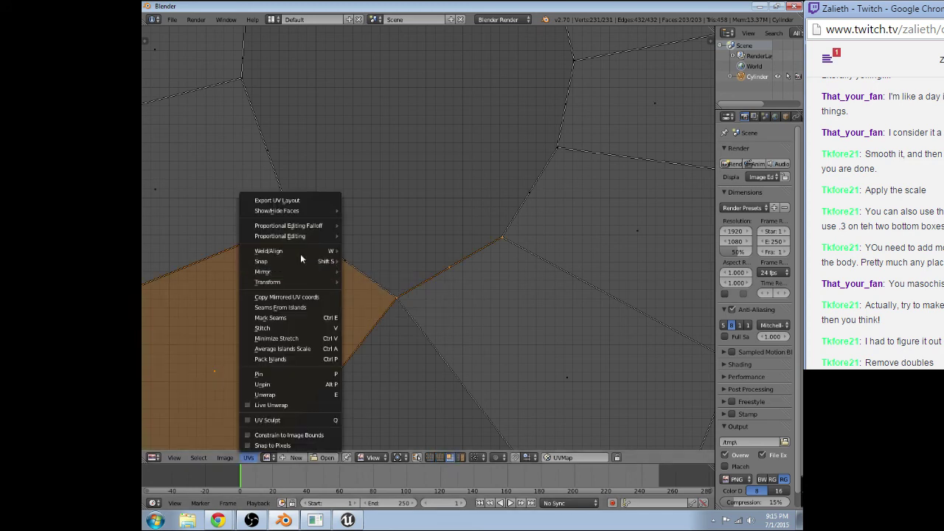
left_click(386, 307)
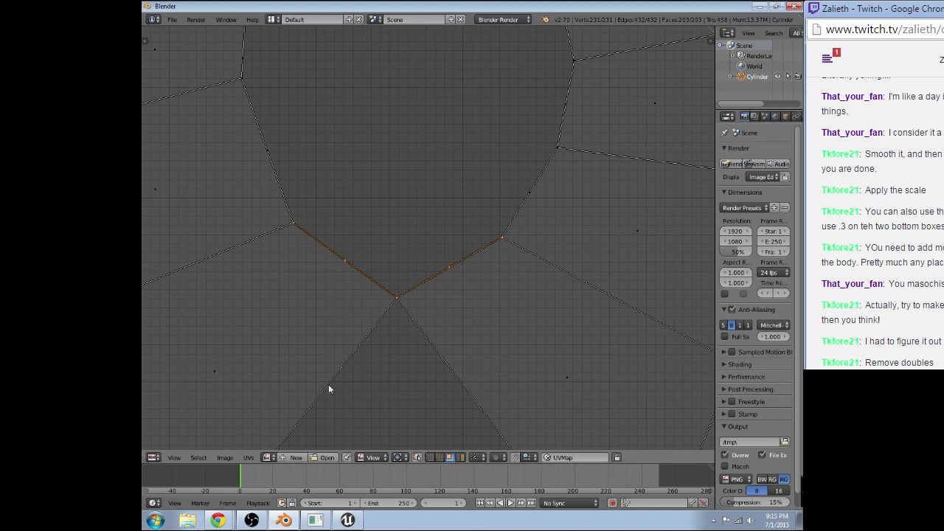
Re-unwrap the UV layout via UVs > Unwrap and return to the 3D View
left_click(250, 459)
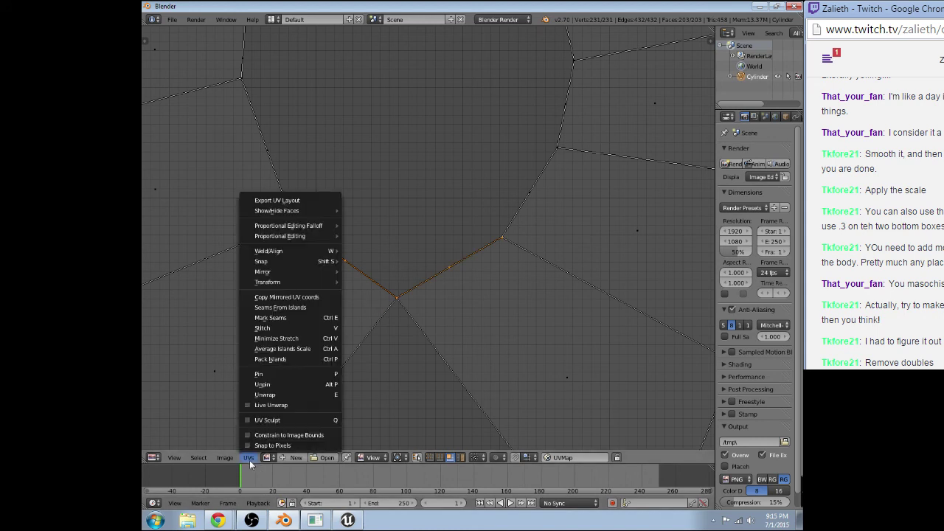
left_click(282, 397)
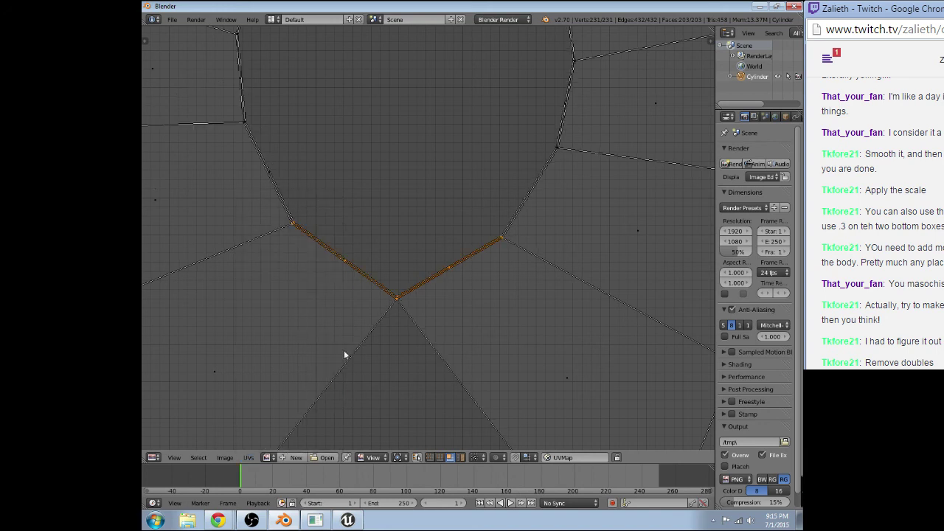
scroll(325, 359, "down", 3)
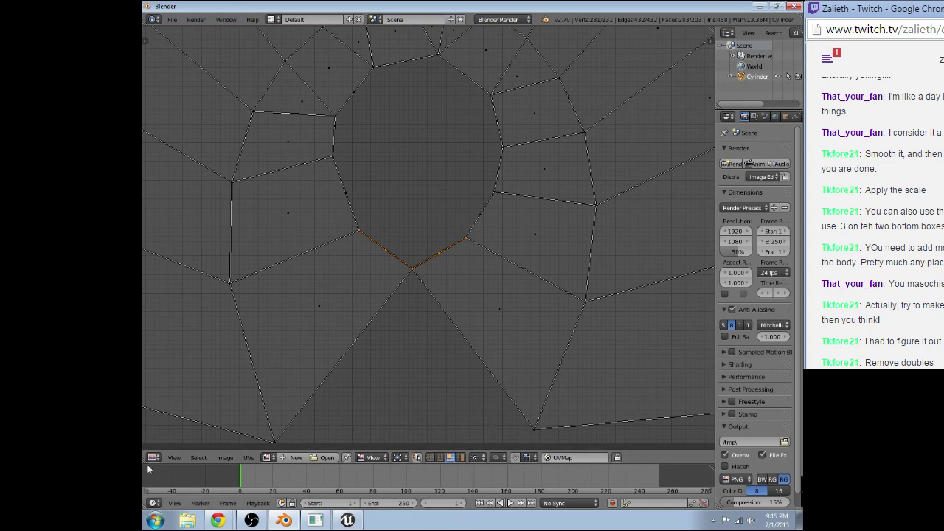
key("shift+F5")
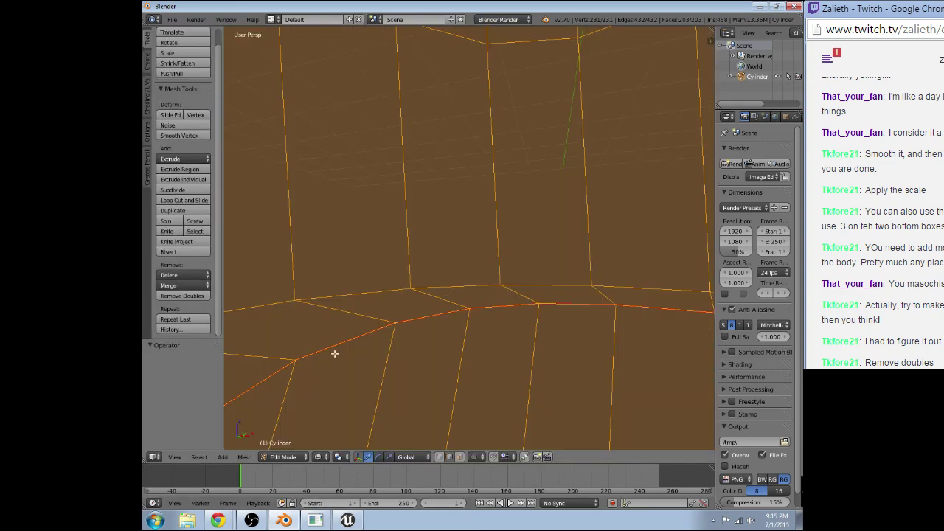
Select the neck edge loop, frame it, and view it from the front then from the top
right_click(343, 345)
right_click(340, 343, "alt")
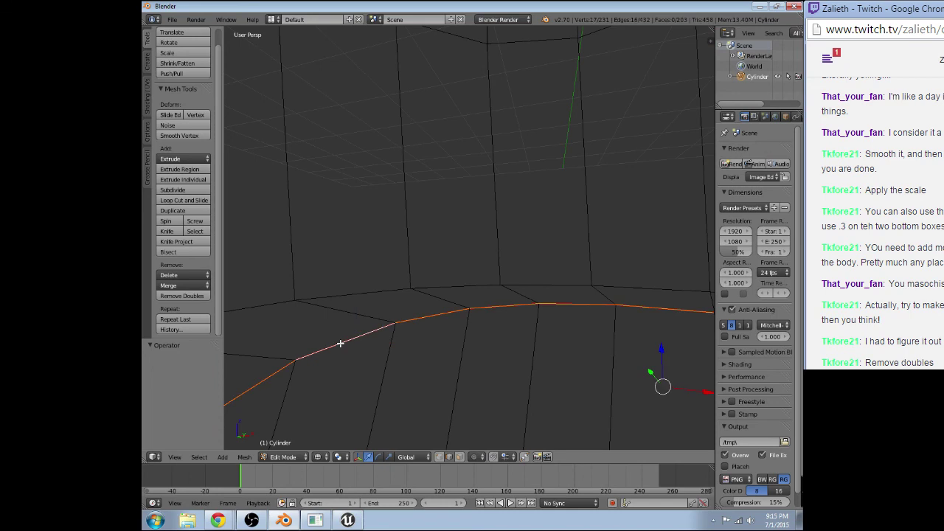
mouse_move(340, 344)
middle_mouse_down()
mouse_move(449, 302)
mouse_move(514, 251)
middle_mouse_up()
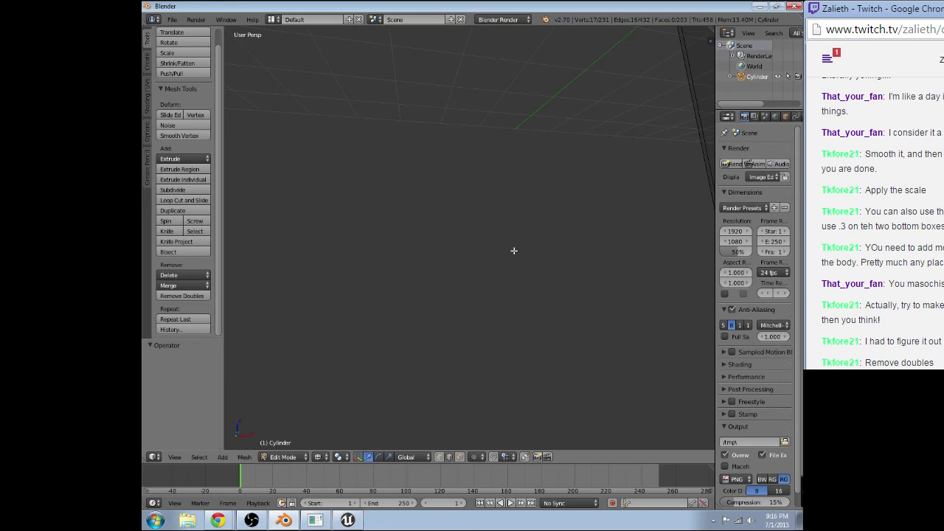
key("KP_Decimal")
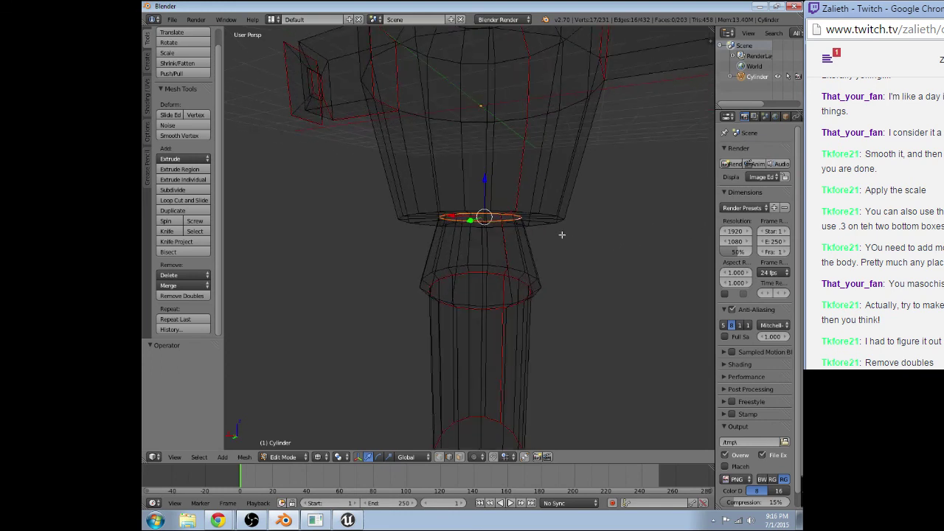
scroll(562, 235, "down", 3)
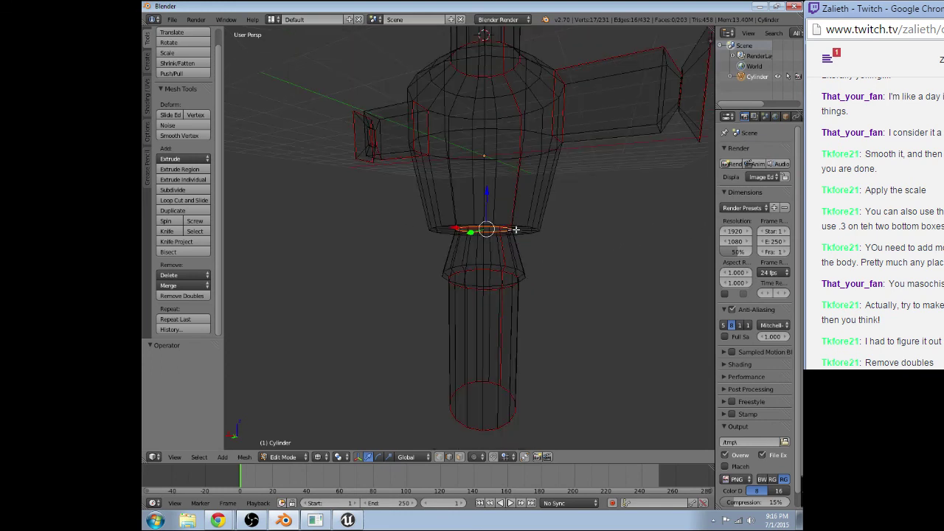
key("KP_1")
scroll(515, 230, "up", 4)
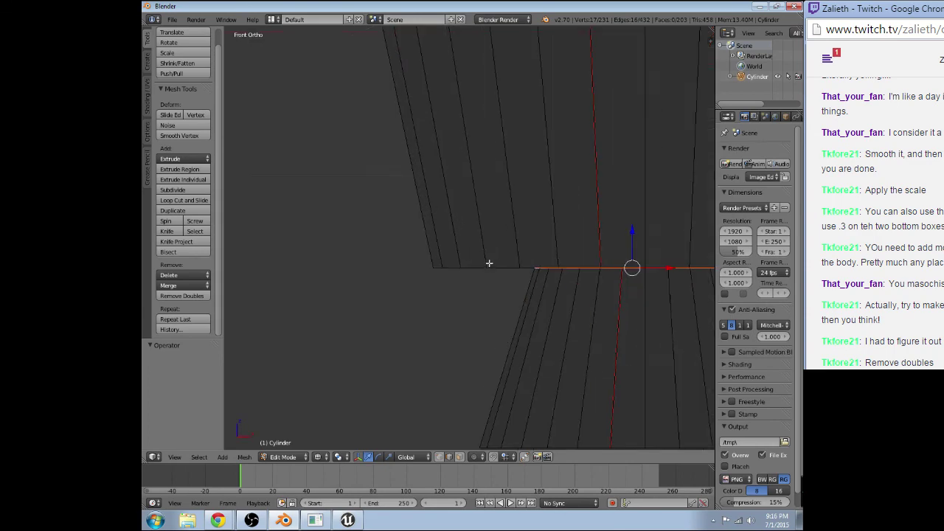
scroll(555, 293, "up", 2)
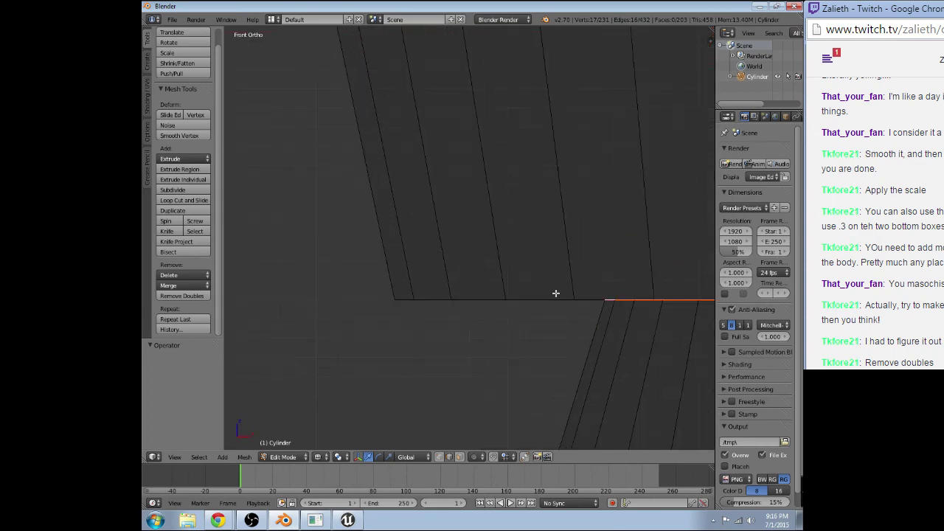
key("KP_7")
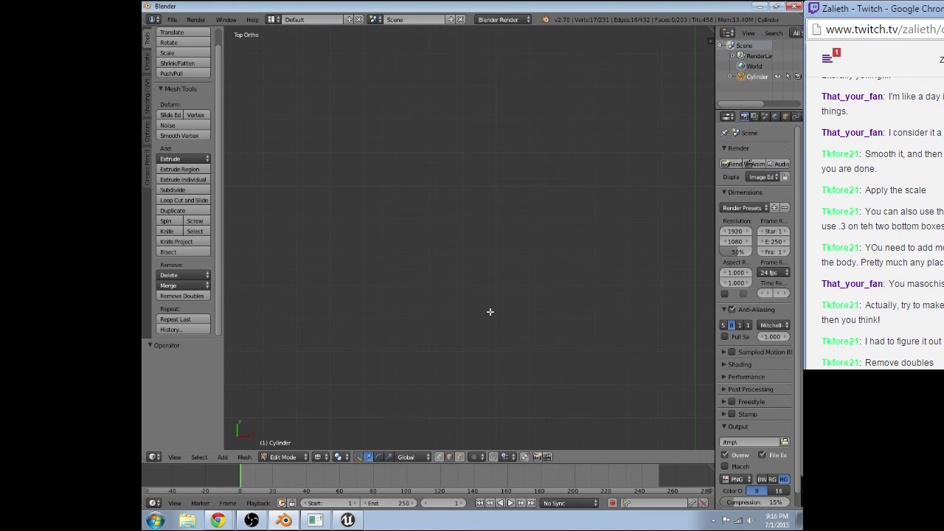
scroll(490, 312, "down", 5)
scroll(450, 306, "up", 1)
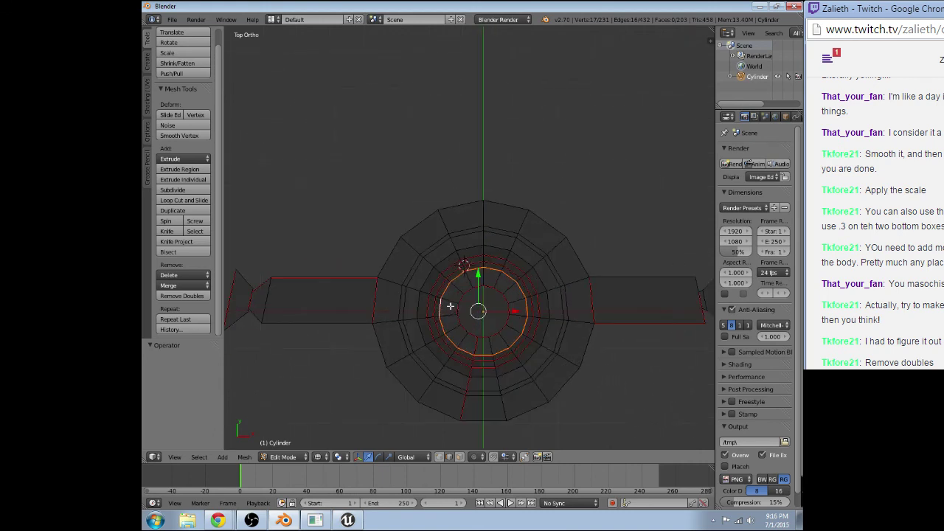